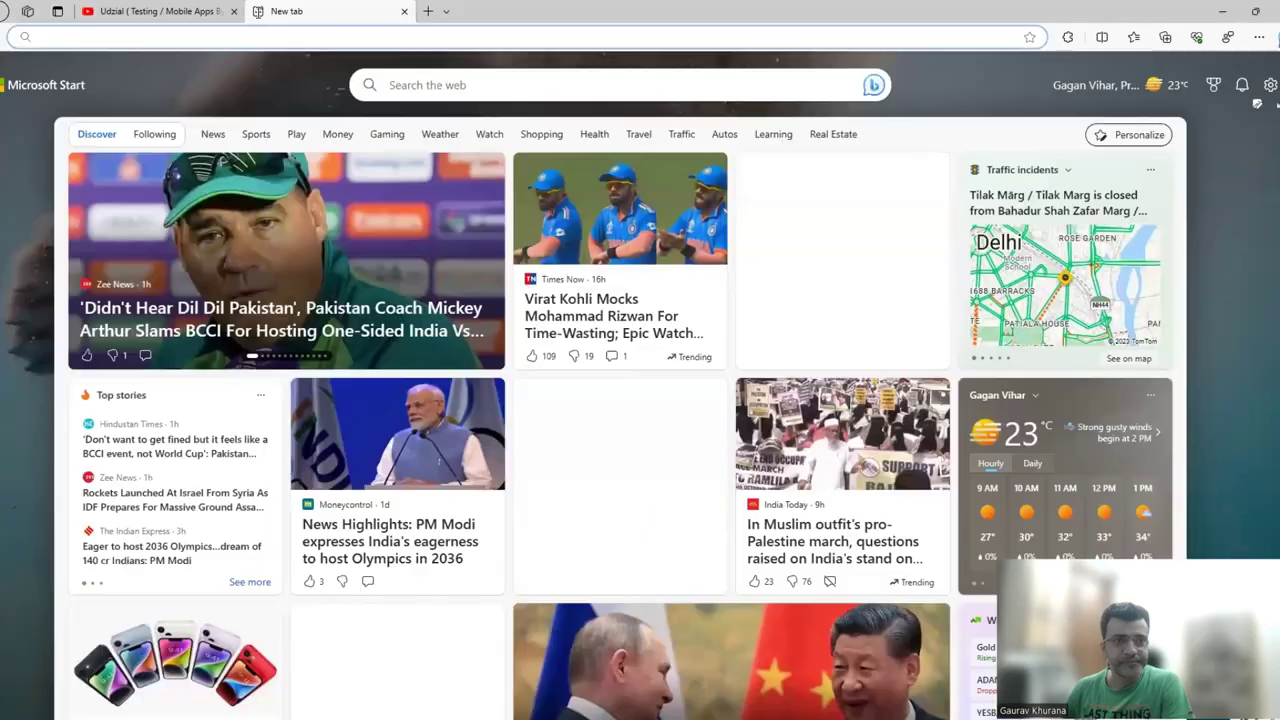
Search Bing for 'career microsoft', then search 'career goooogle' in a new tab.
text(career mic)
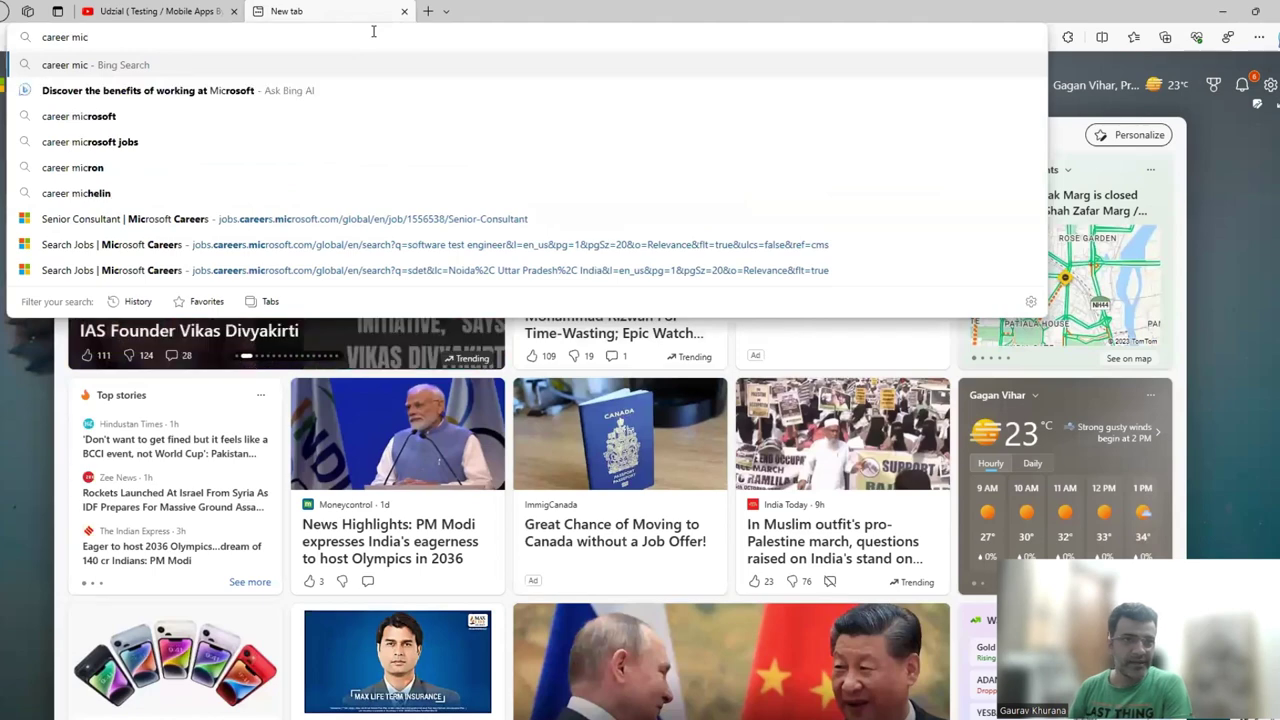
text(rosoft)
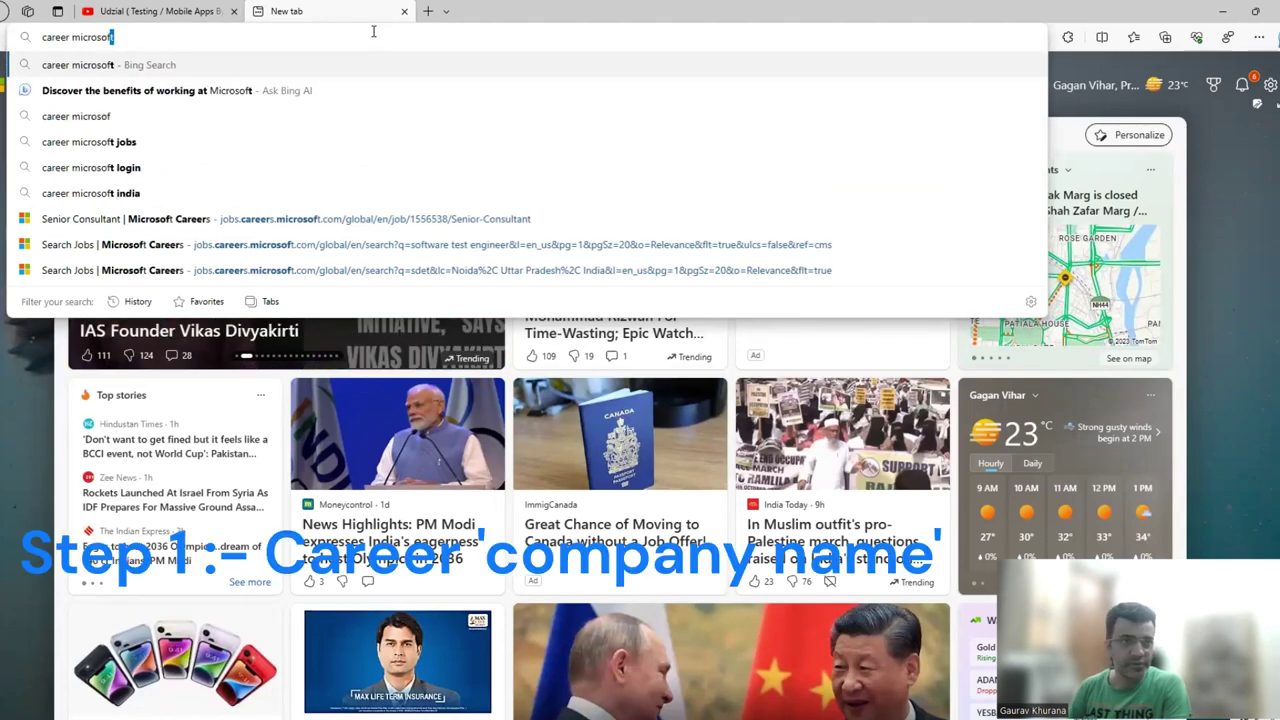
key(Return)
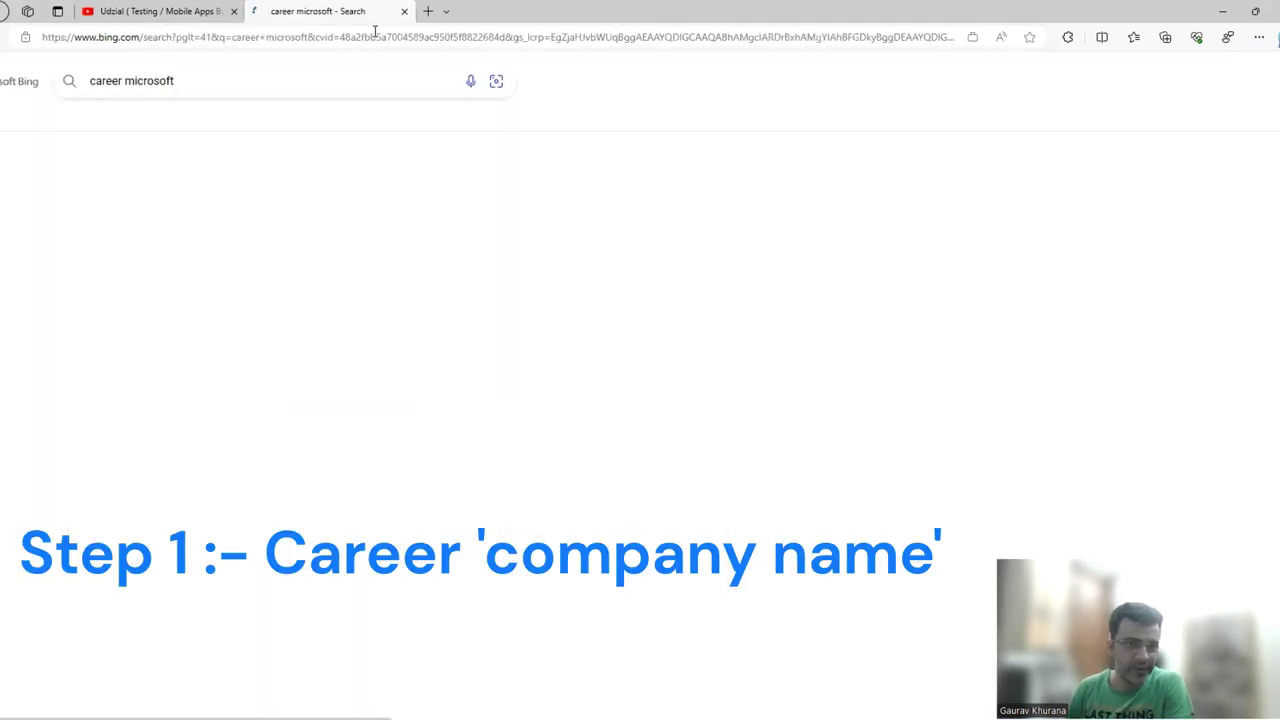
click(430, 14)
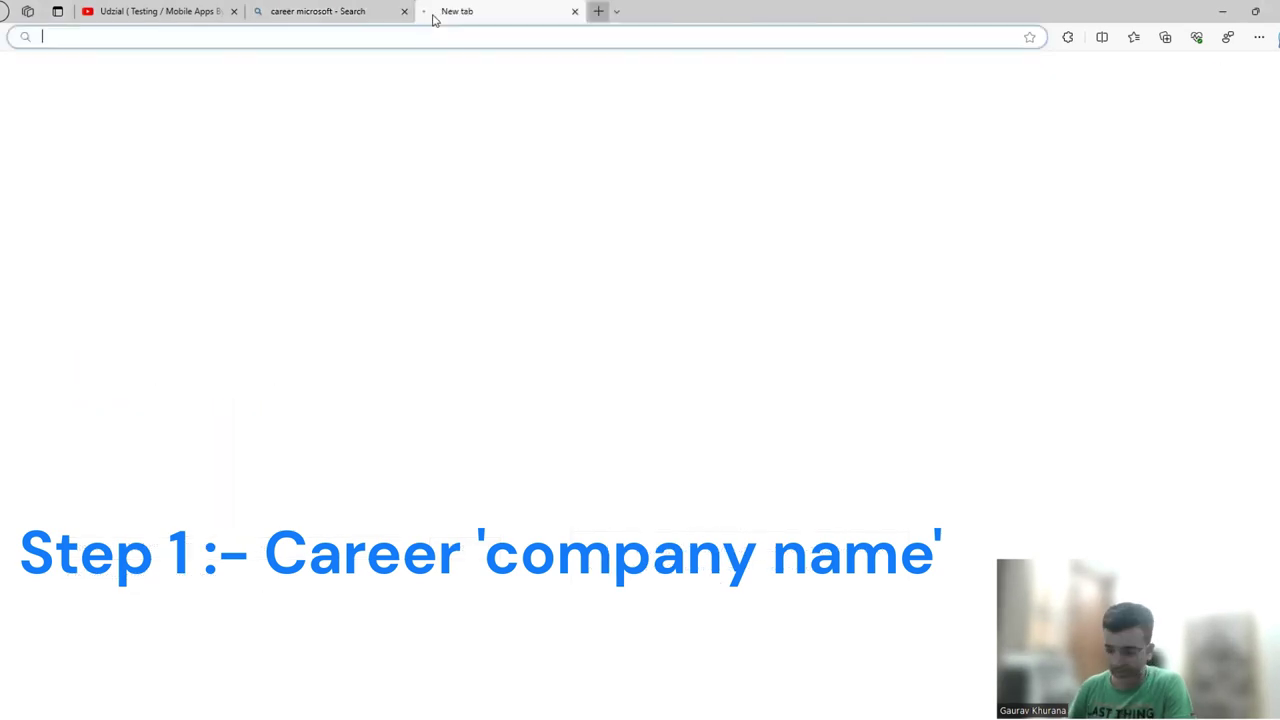
text(career goooogle)
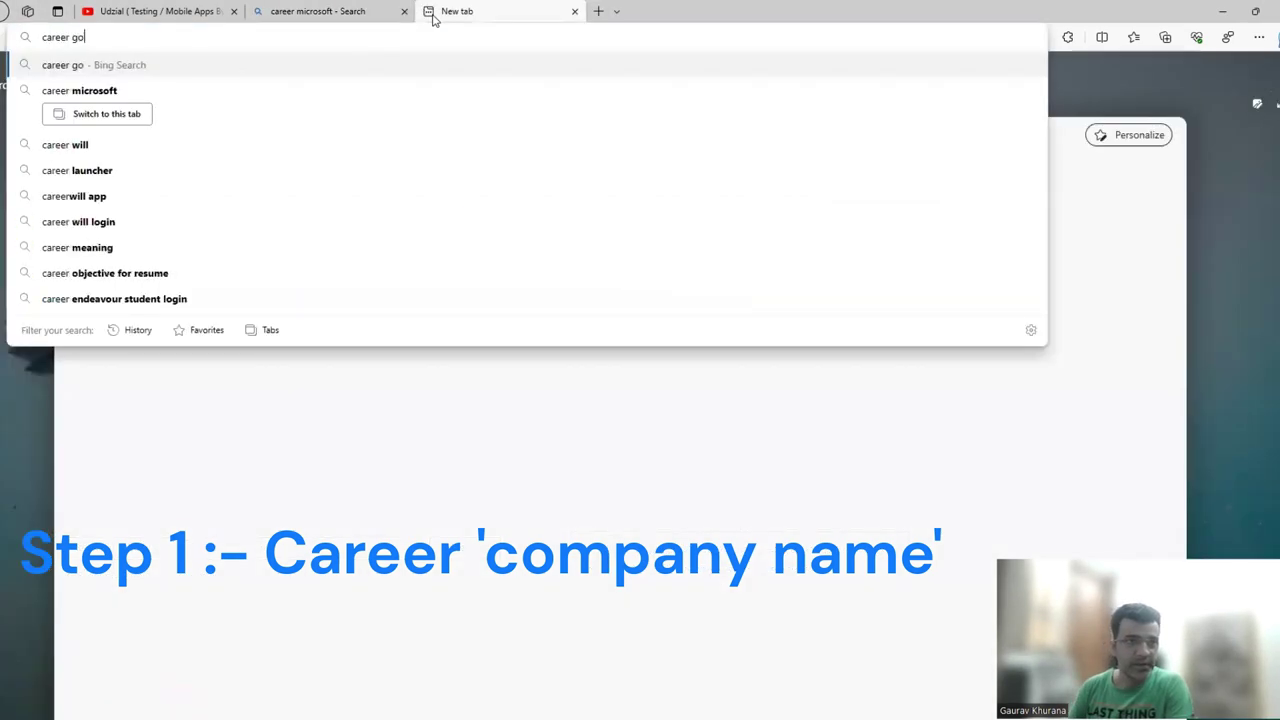
key(Return)
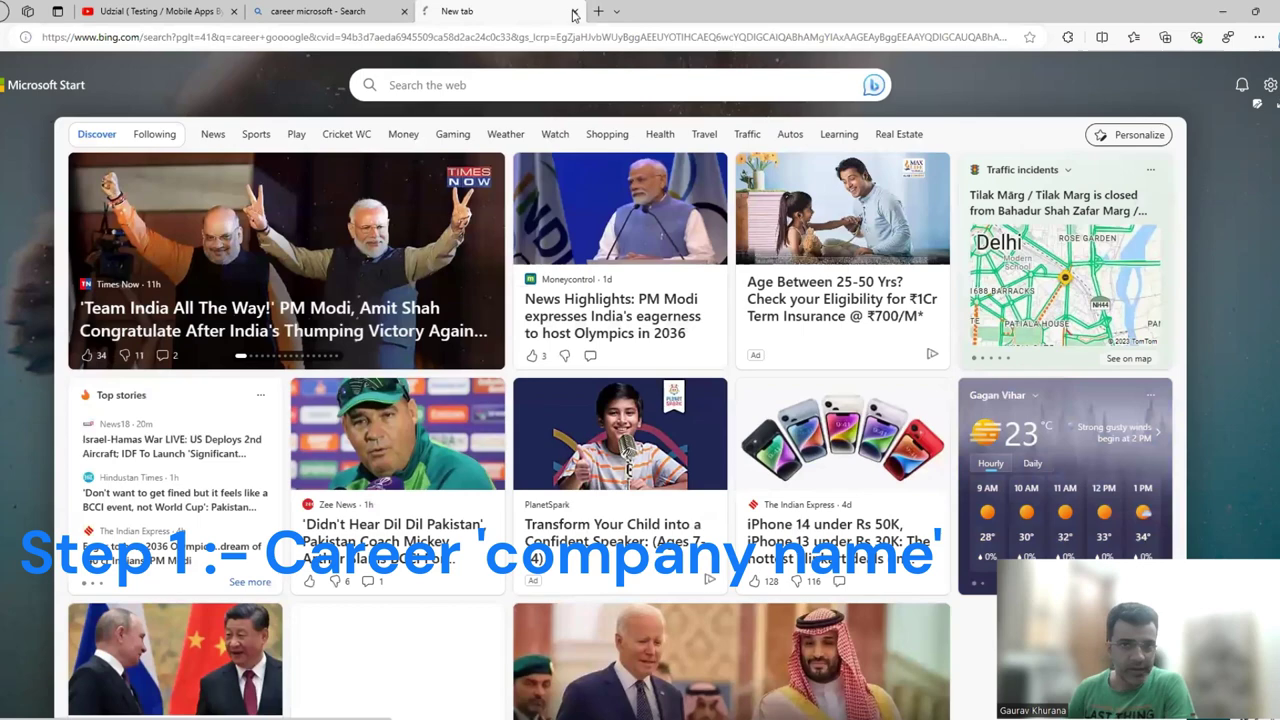
Start a 'career hot' search in a third tab, then return to the Microsoft results.
click(598, 12)
text(career hot)
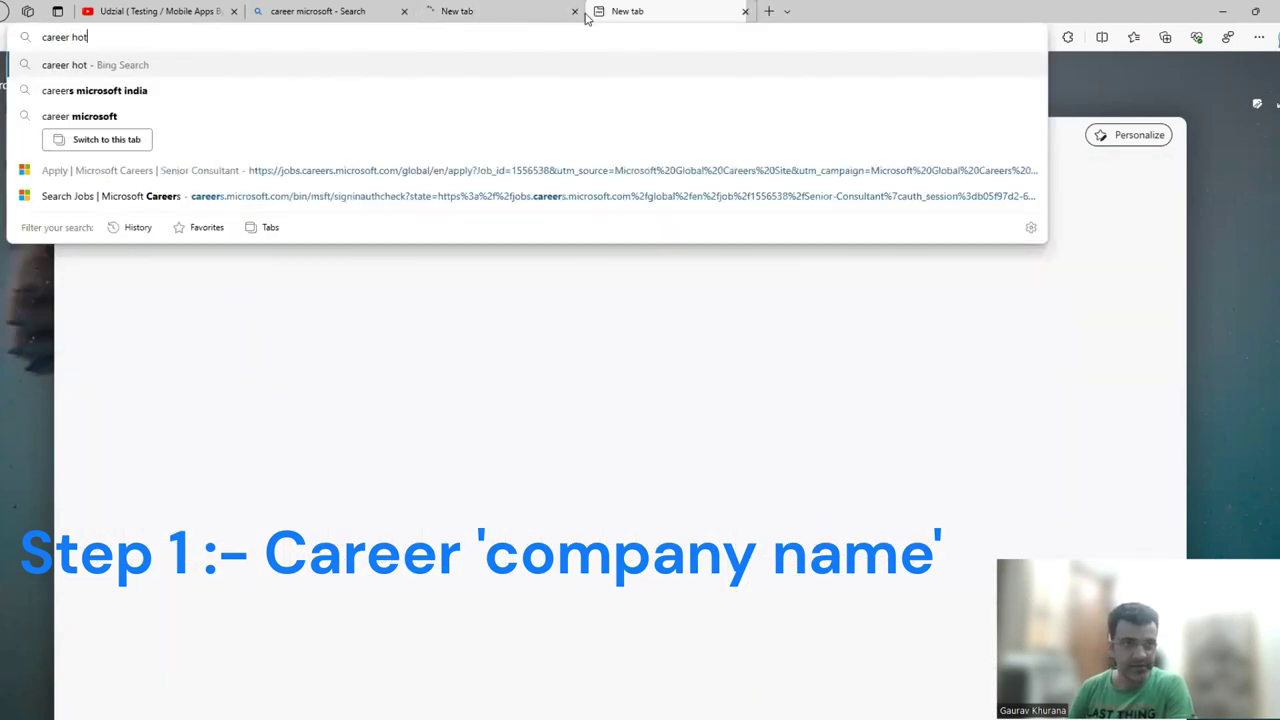
key(Escape)
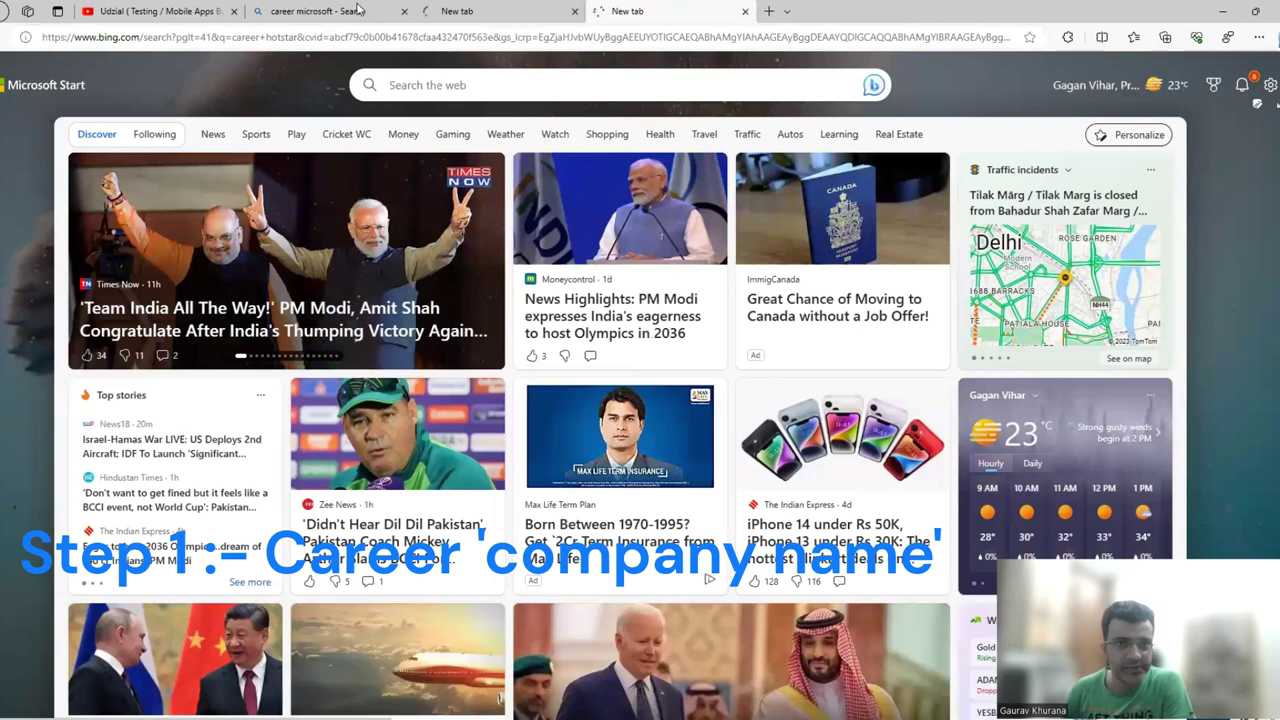
click(330, 11)
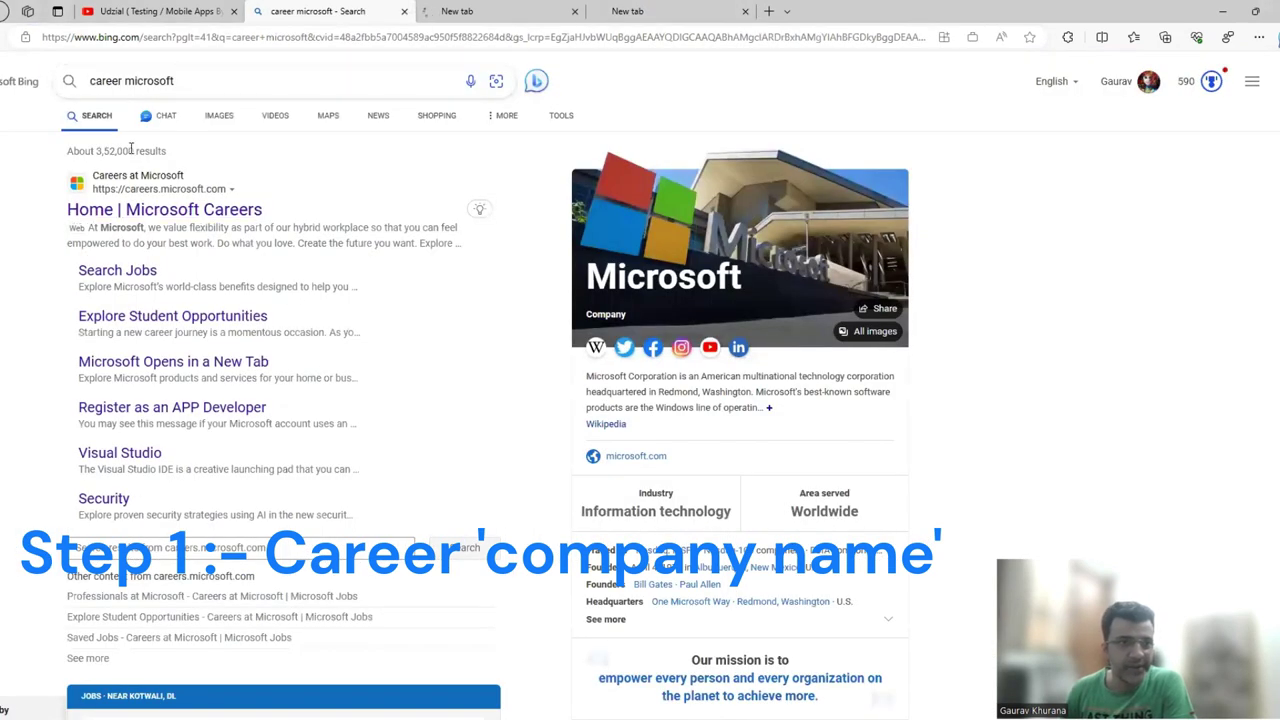
Open the 'Home | Microsoft Careers' result from the Bing search.
click(162, 212)
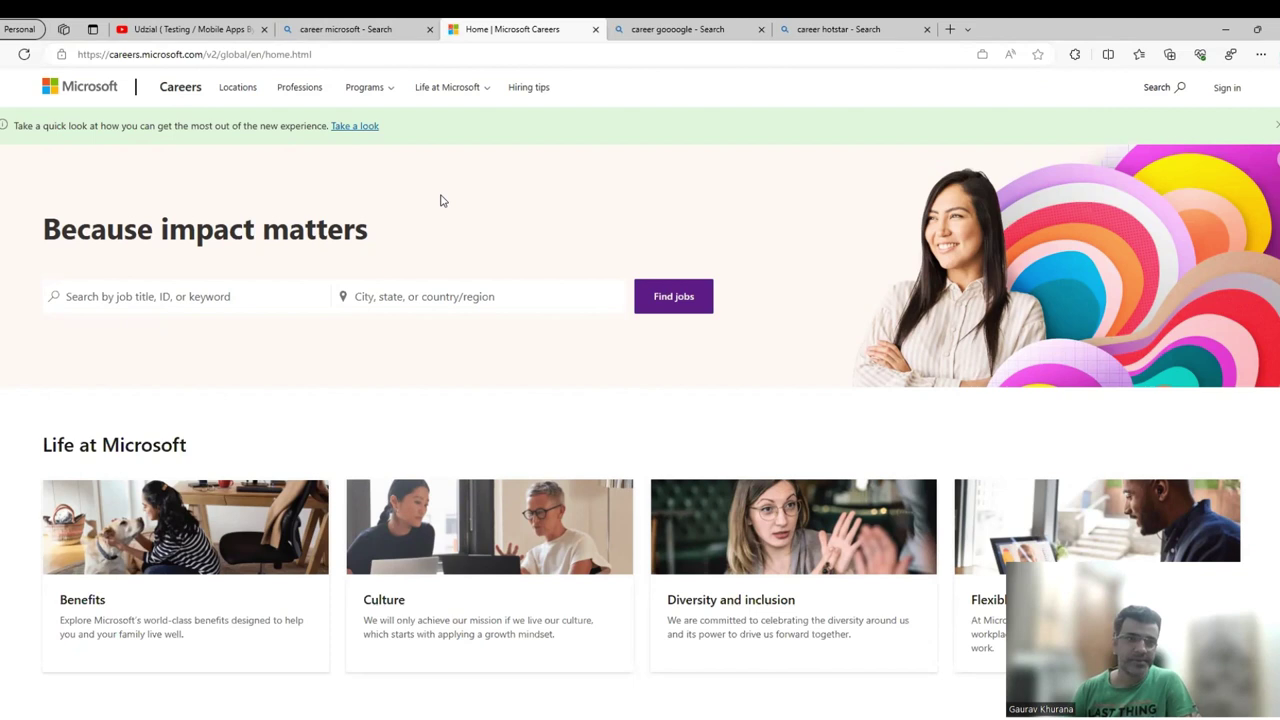
Search Microsoft Careers for 'java' jobs located in India, returning 71 results.
click(195, 298)
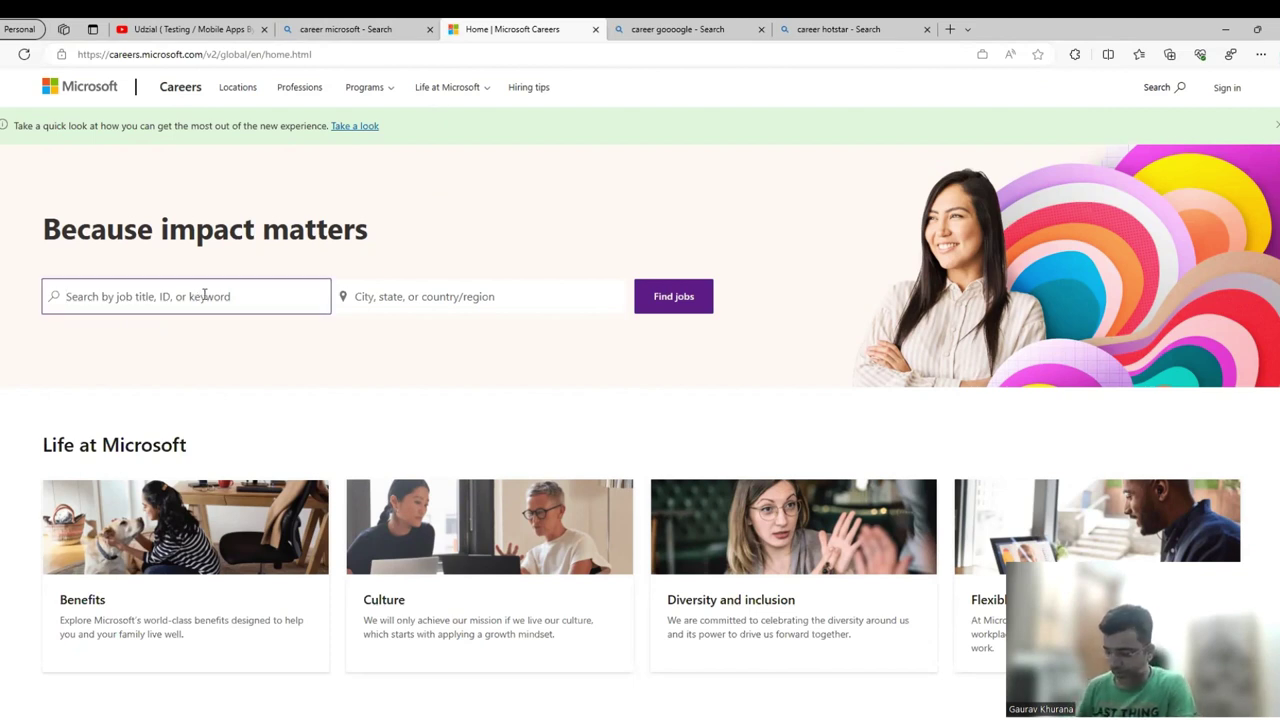
text(java)
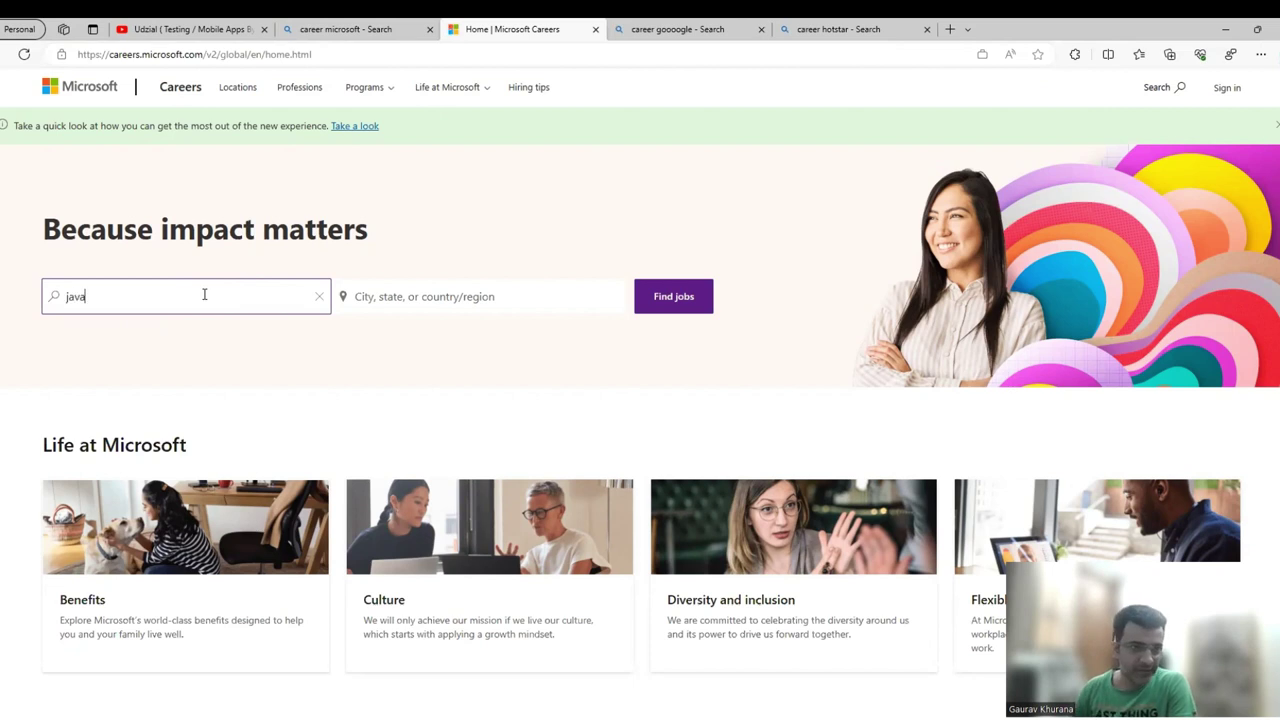
click(488, 296)
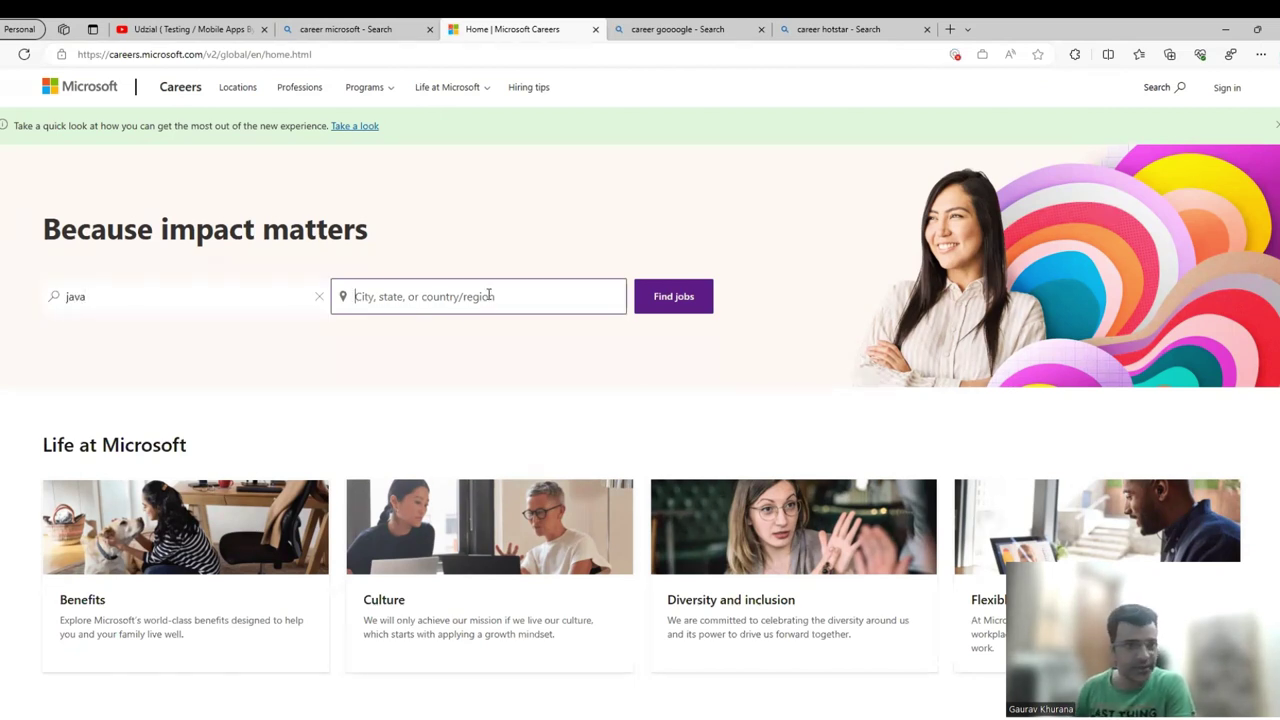
text(india)
click(343, 326)
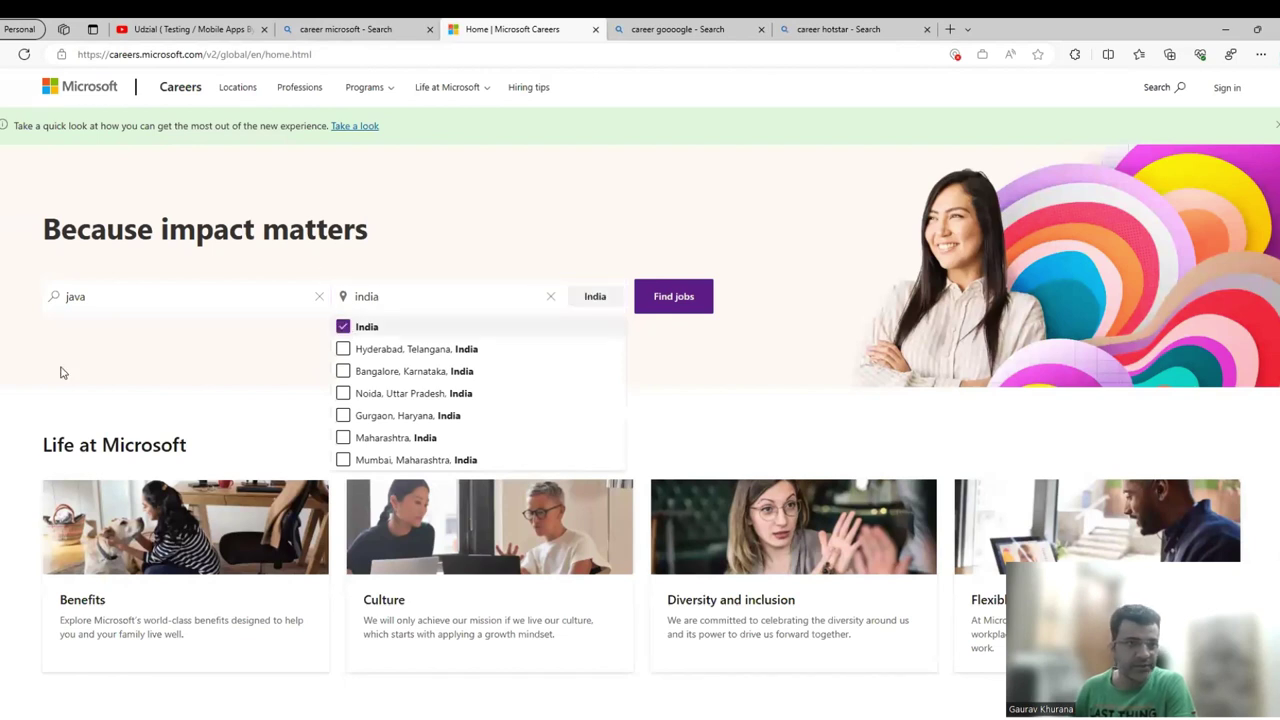
click(673, 303)
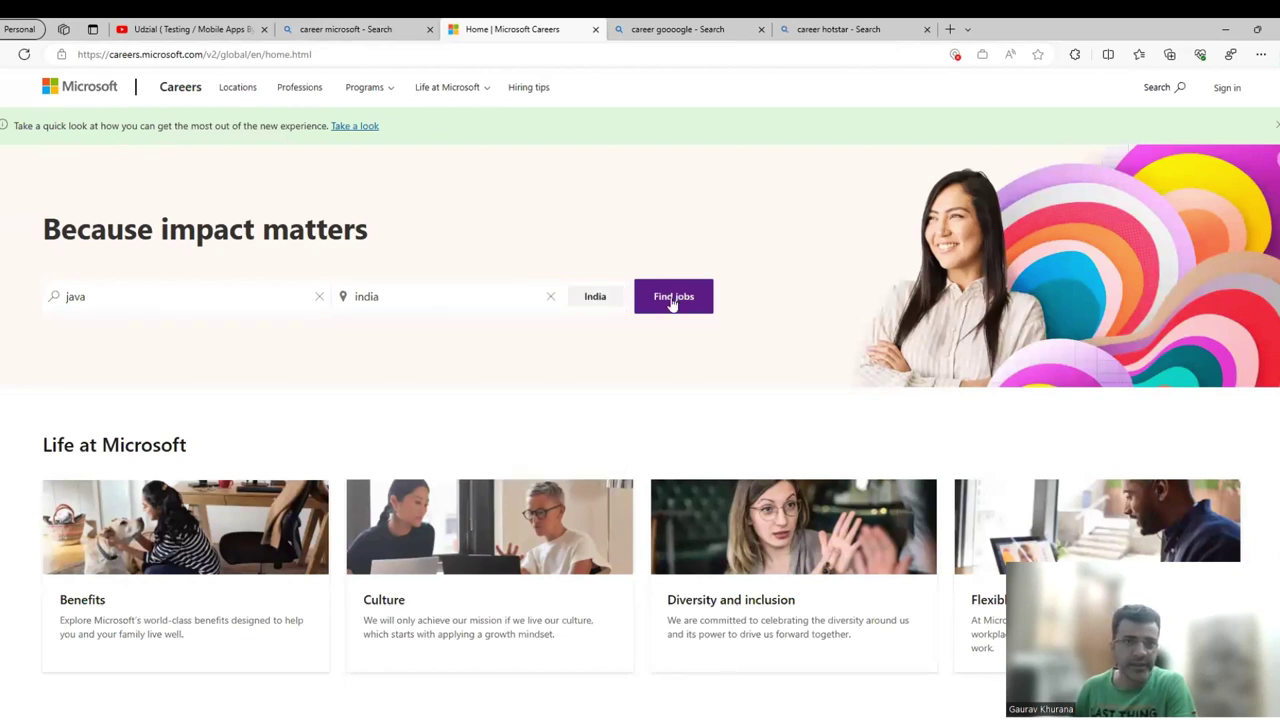
click(673, 303)
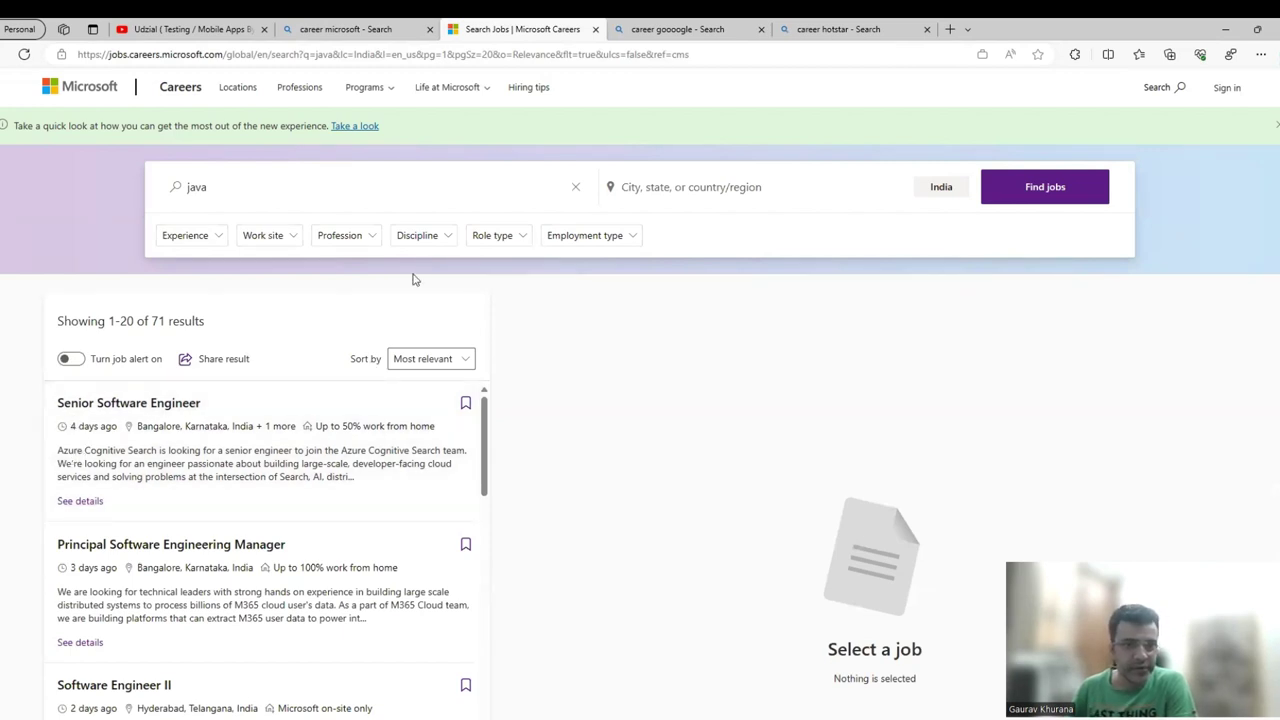
Filter the java results to 'Up to 100% work from home' jobs, leaving 5 in India.
click(496, 238)
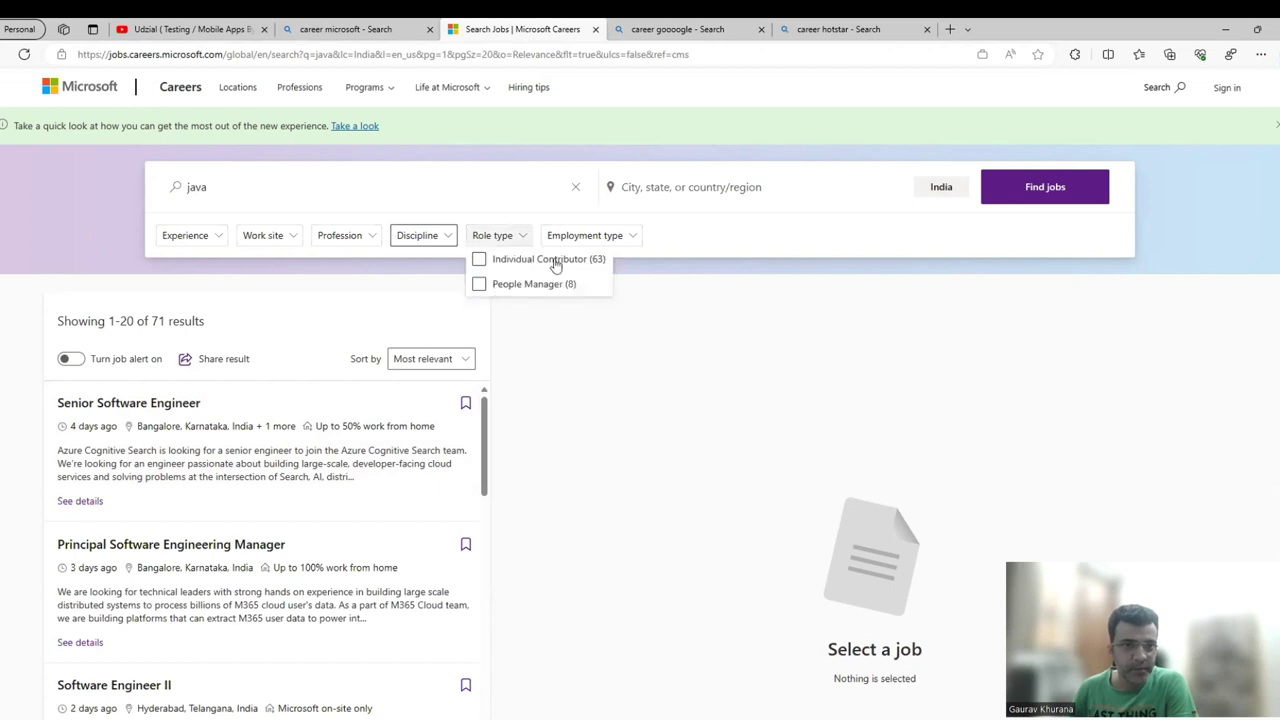
click(332, 247)
click(277, 245)
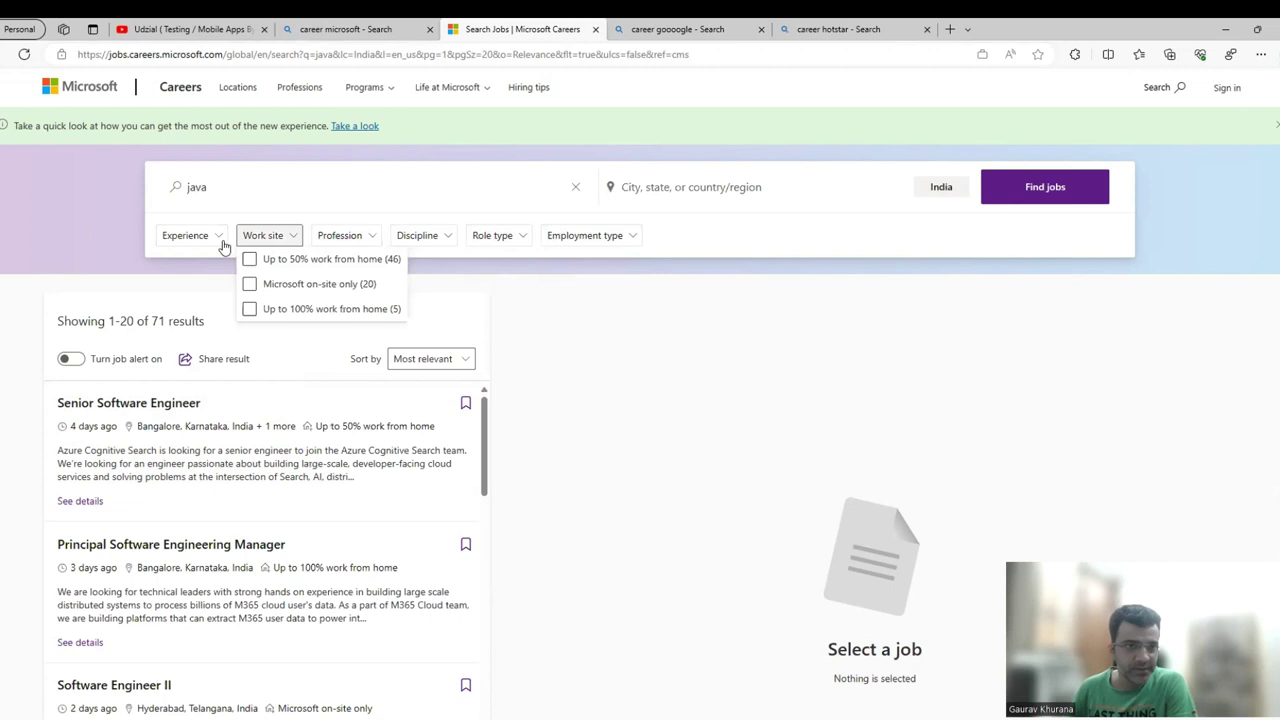
click(249, 309)
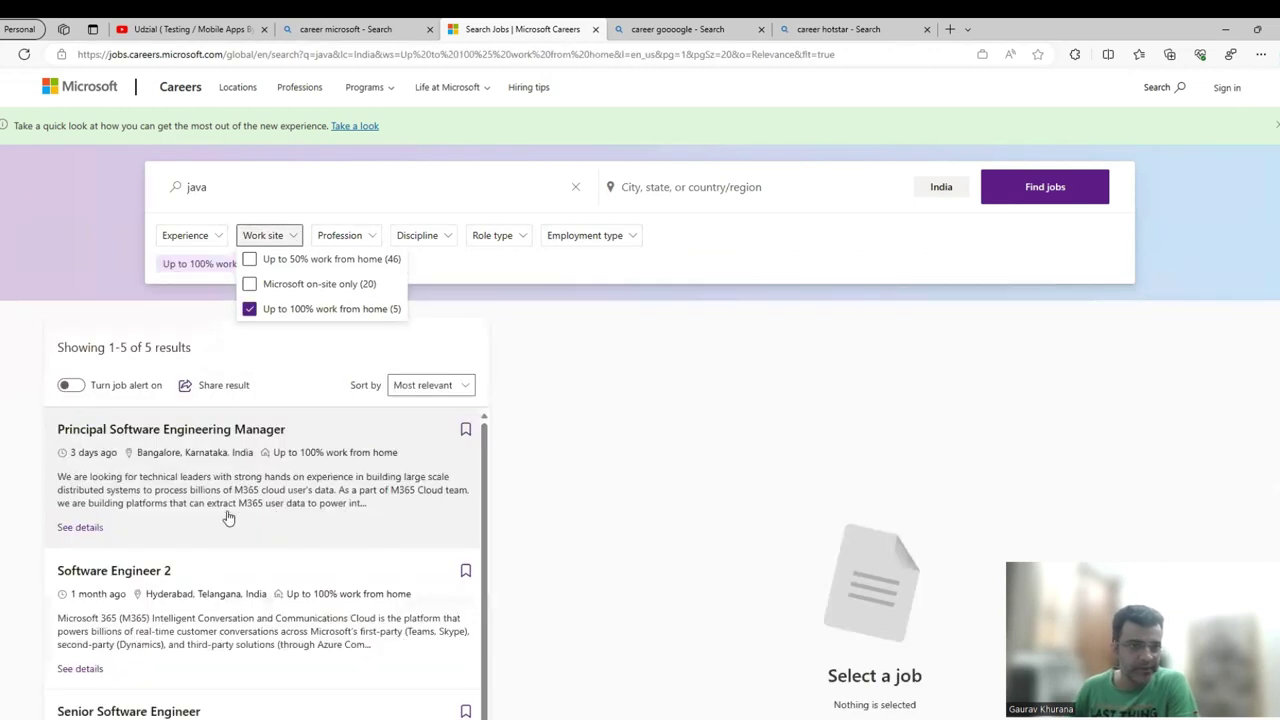
scroll(343, 604, down, 2)
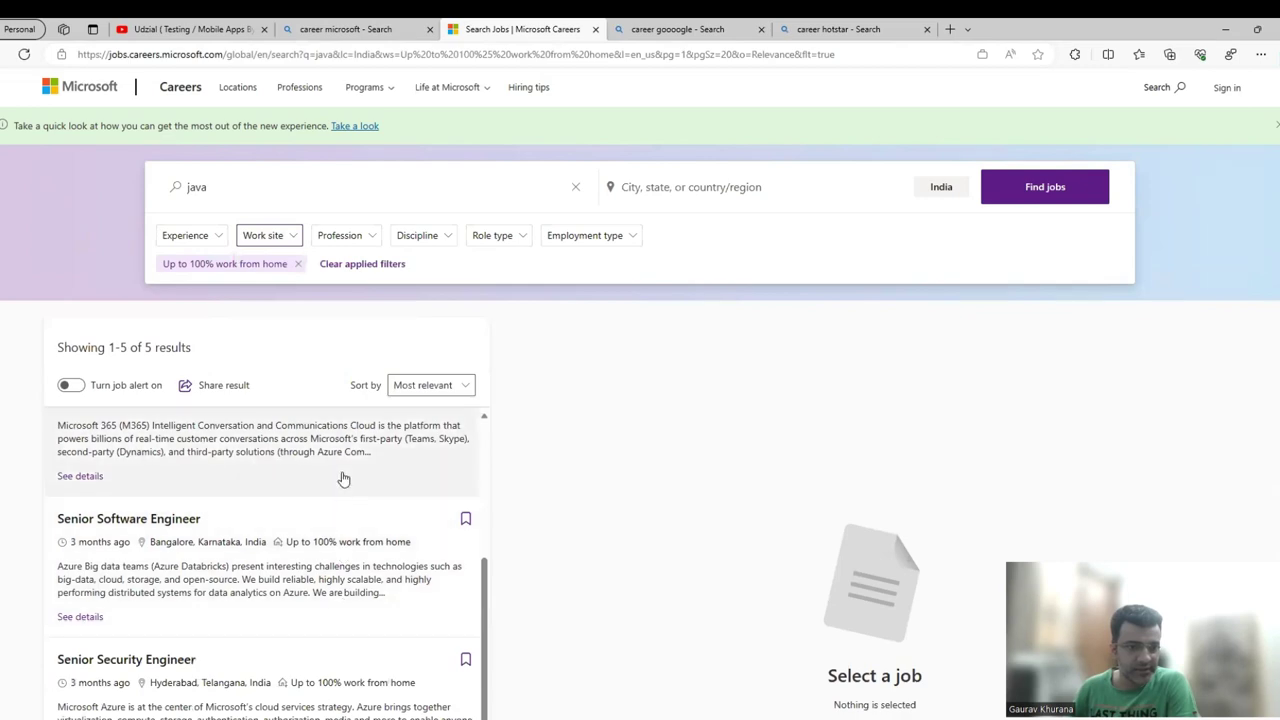
Open the Senior Software Engineer posting in Bangalore and read through its details.
click(323, 562)
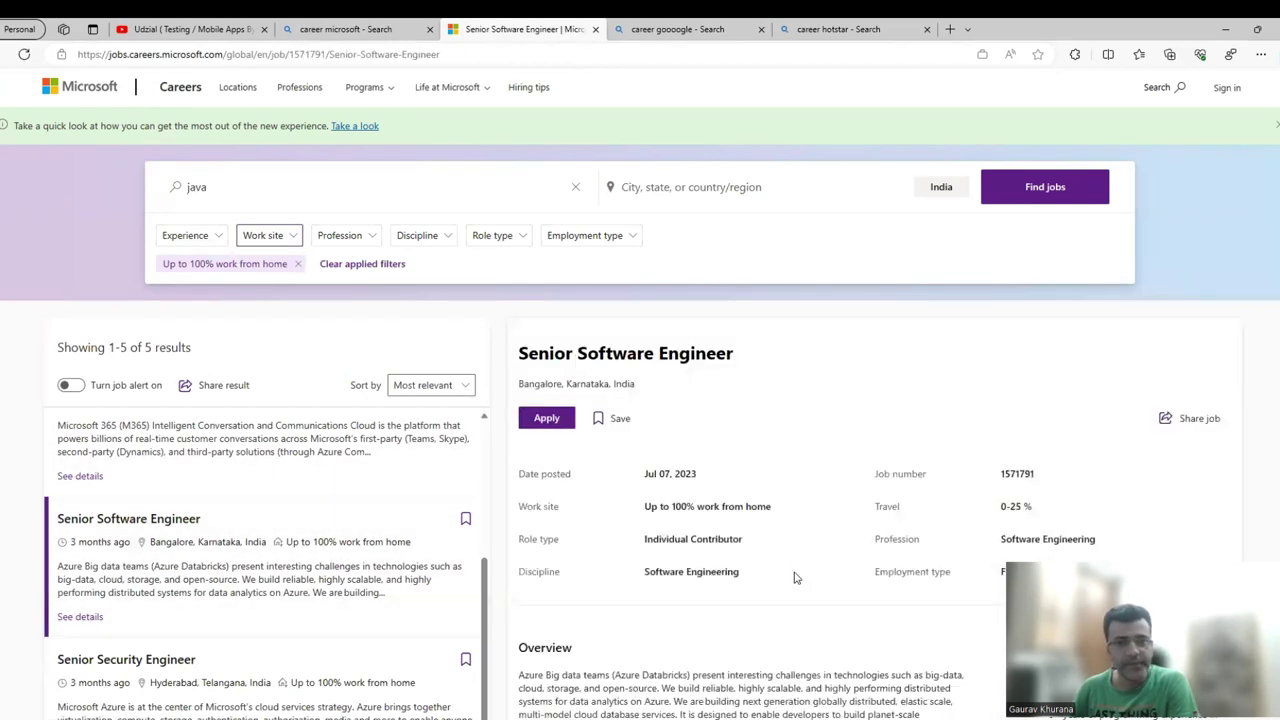
scroll(840, 560, down, 2)
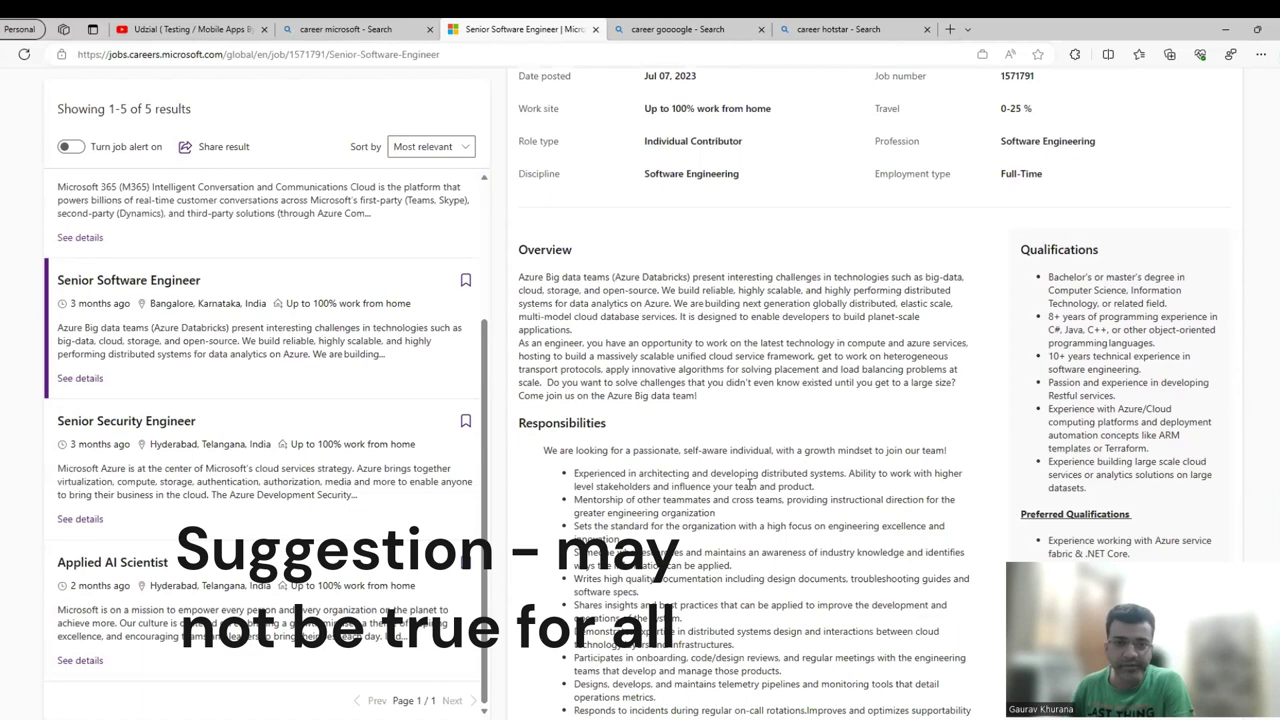
scroll(745, 517, down, 2)
scroll(880, 395, up, 5)
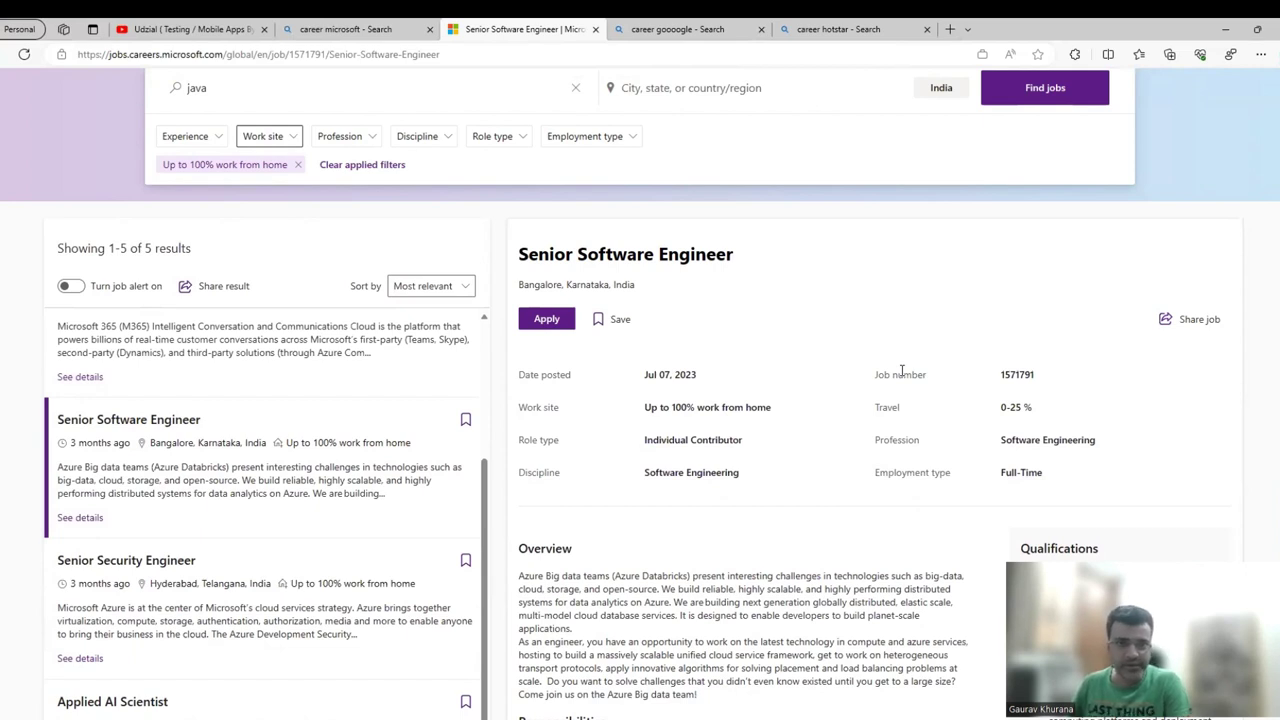
scroll(901, 370, up, 2)
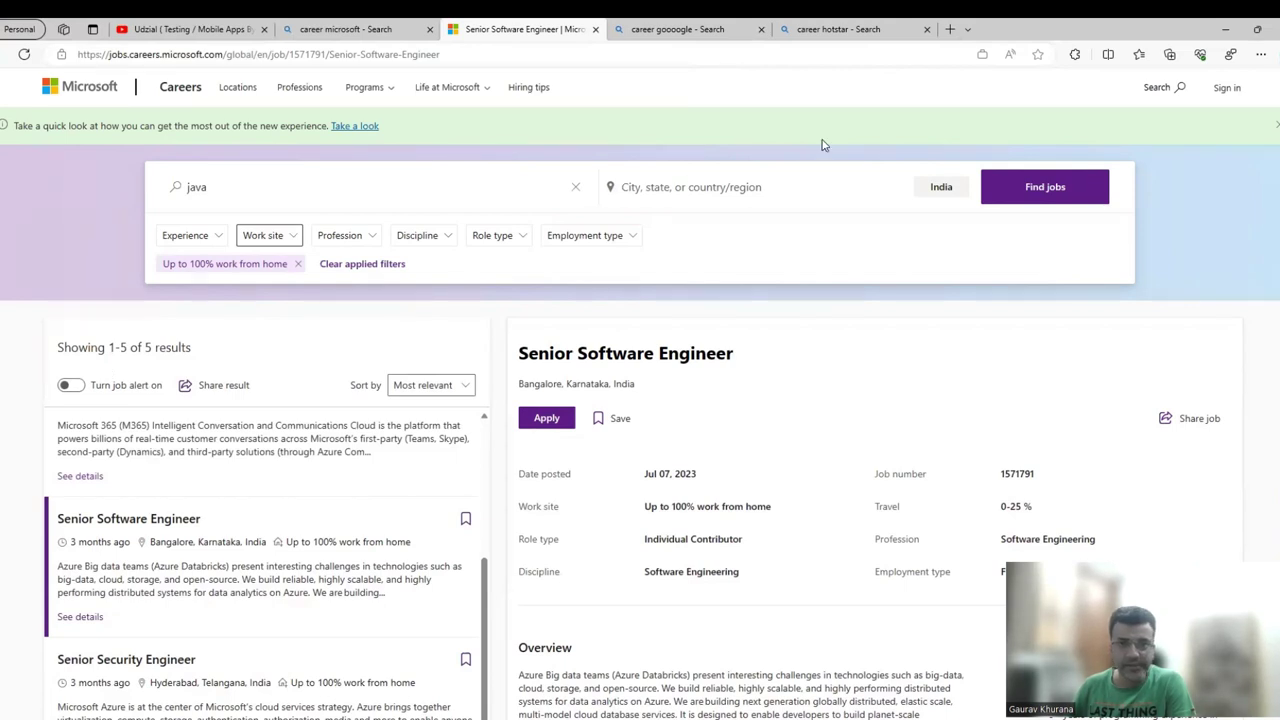
Try job alerts and an Australia location, then remove the work-from-home filter to restore 71 results.
click(70, 387)
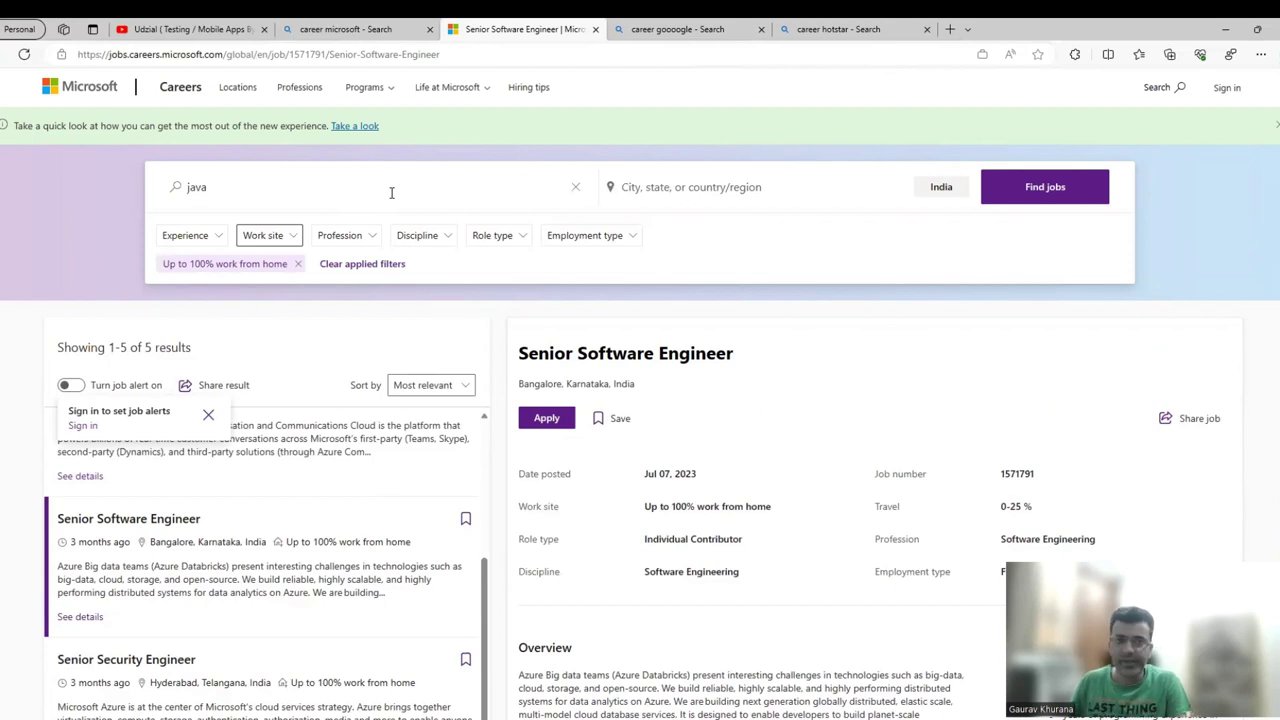
click(703, 180)
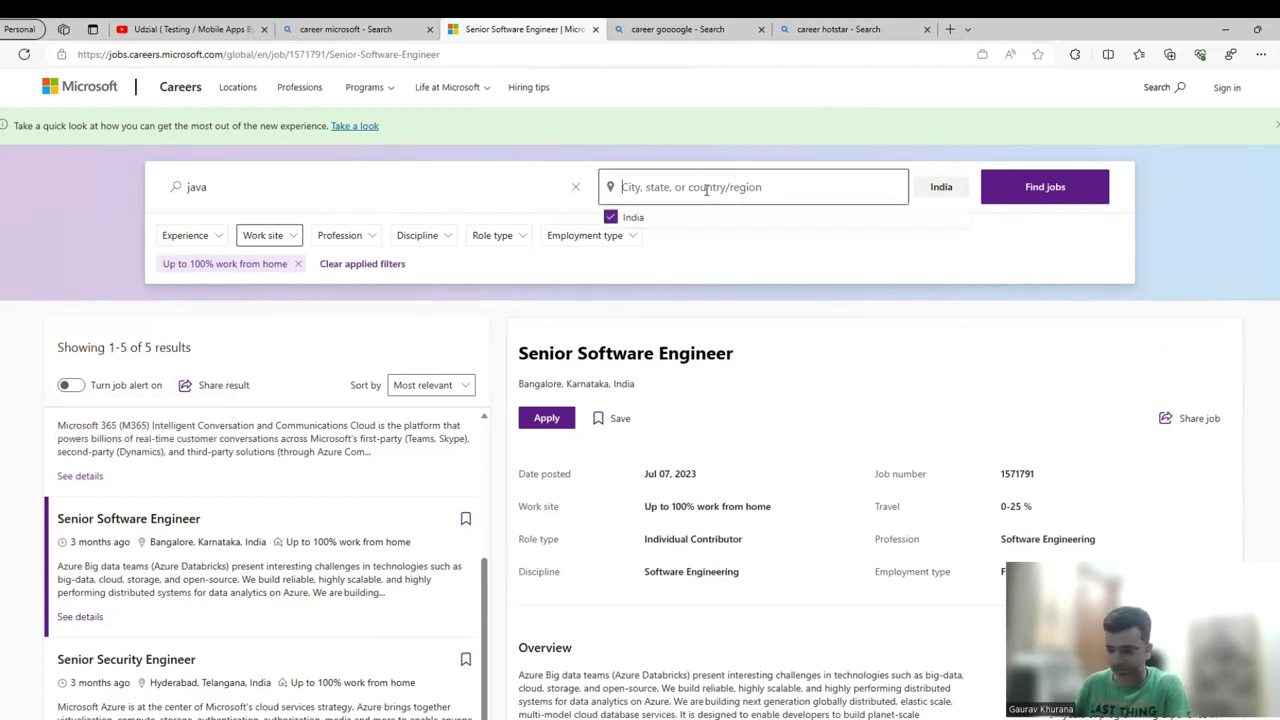
text(austra)
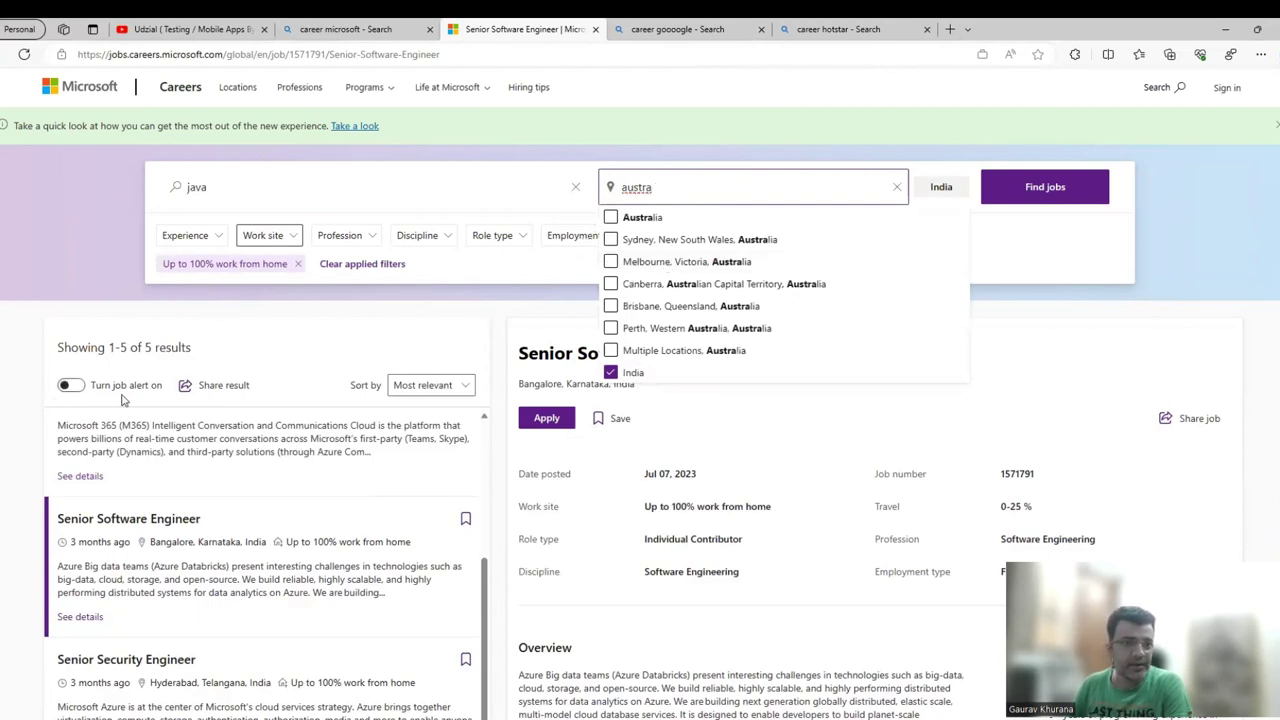
click(333, 372)
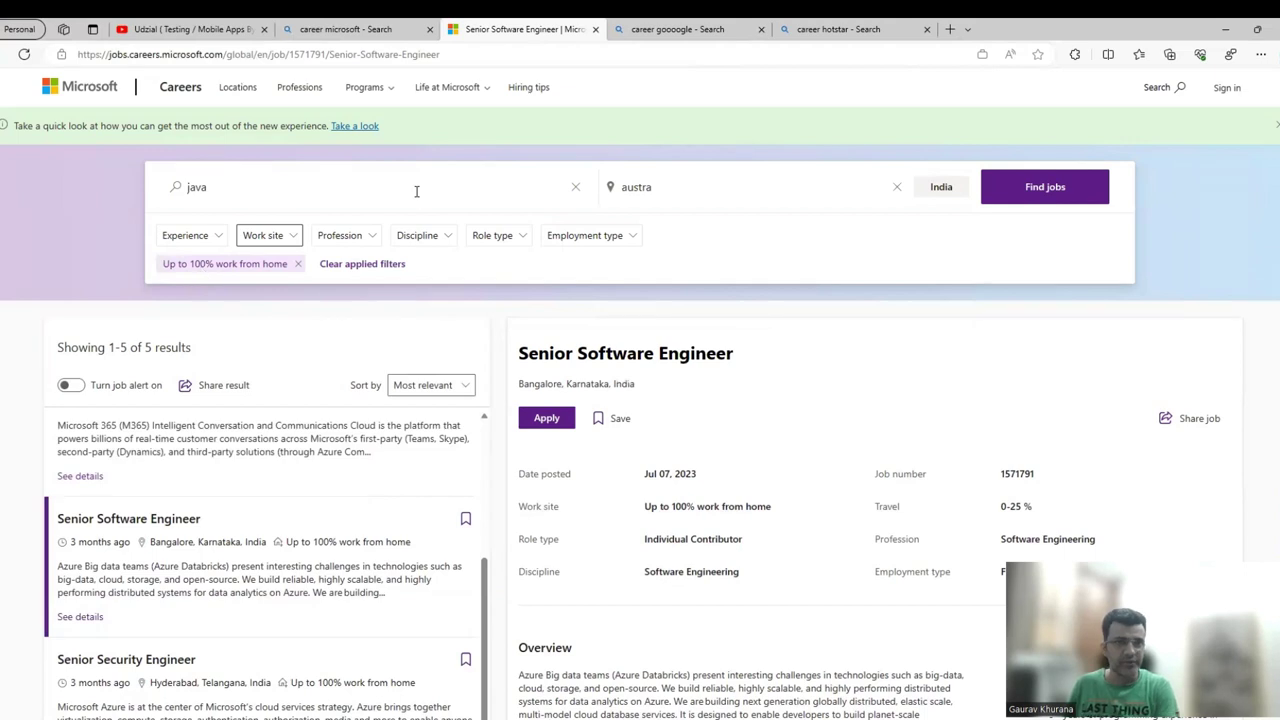
click(298, 264)
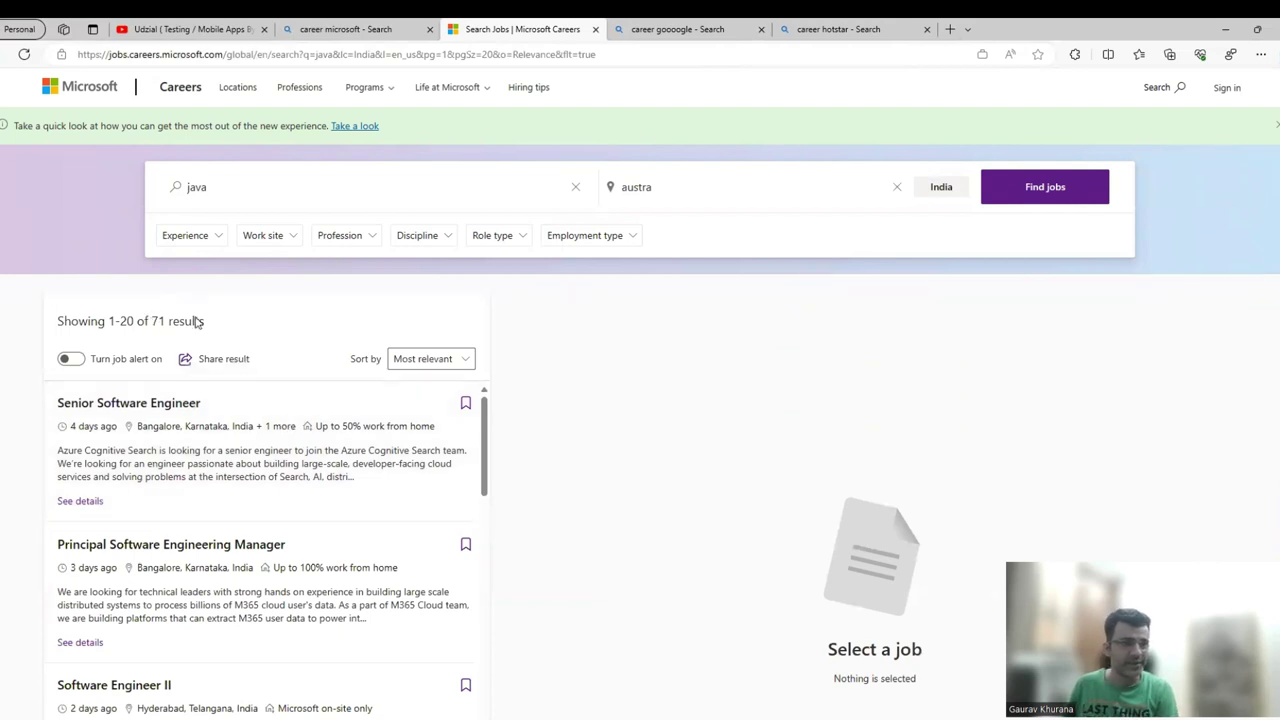
Open the Bangalore Senior Software Engineer job details page.
scroll(329, 576, down, 3)
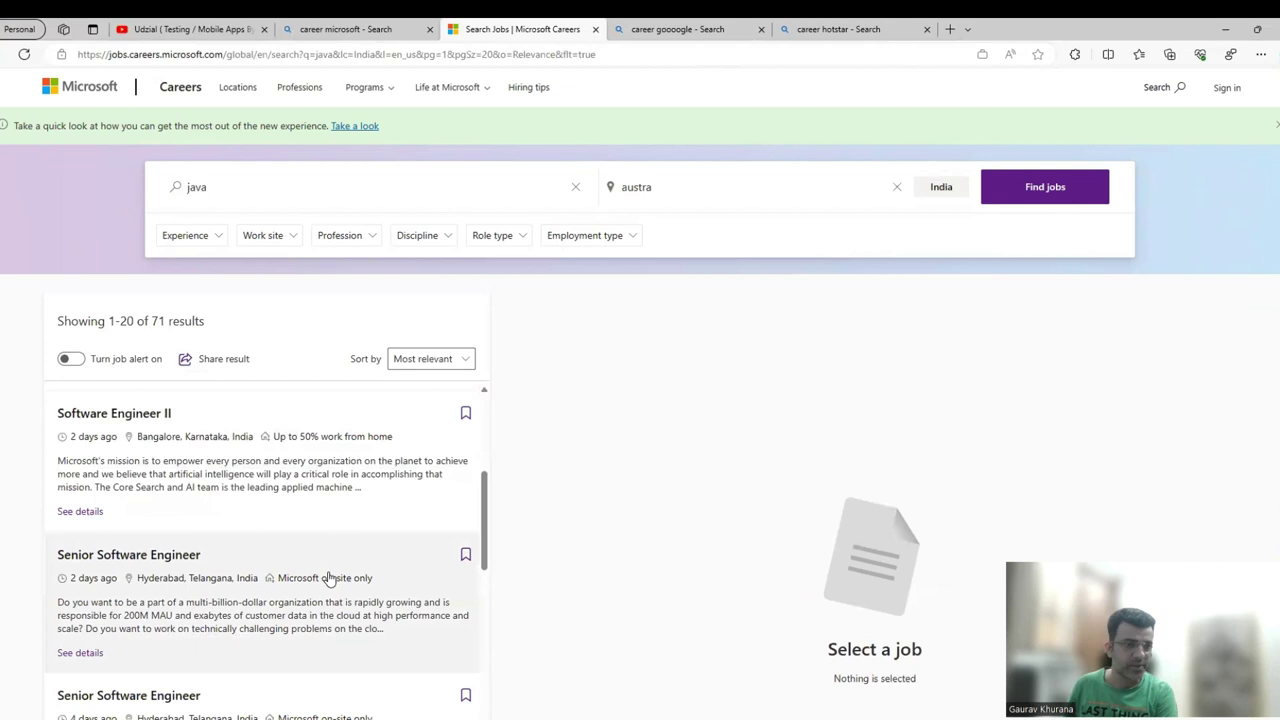
scroll(329, 578, up, 4)
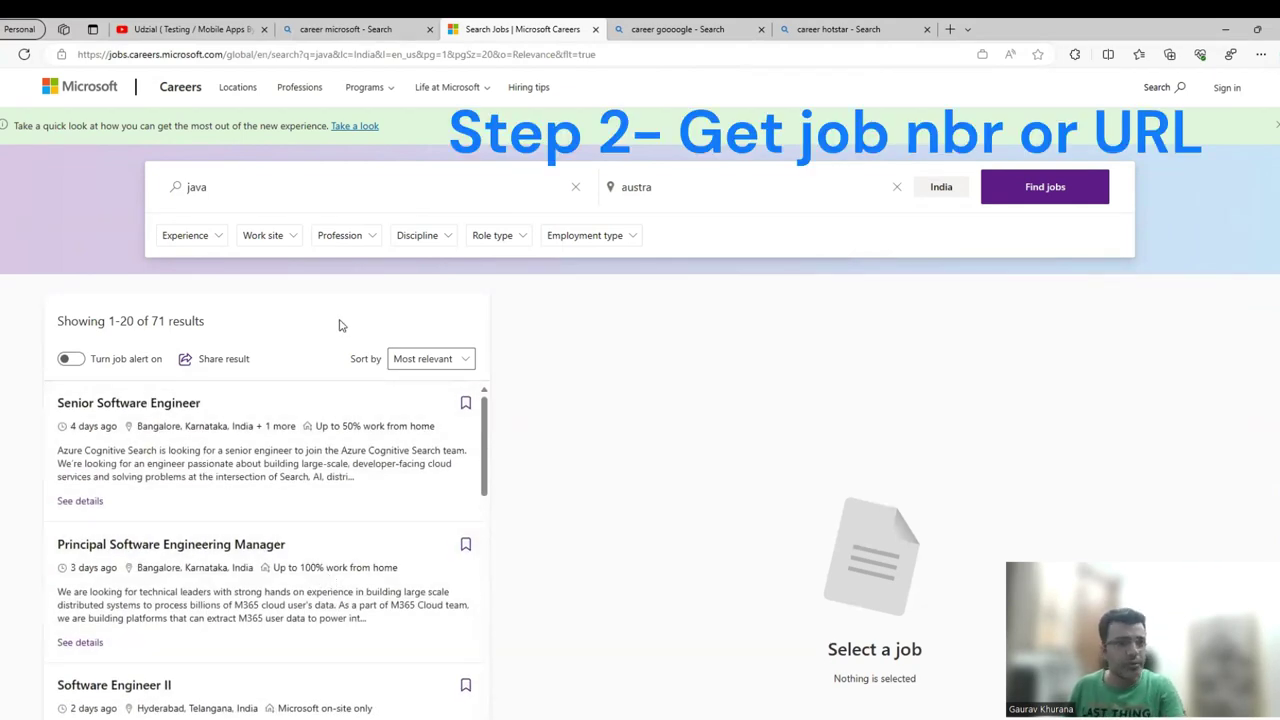
click(212, 457)
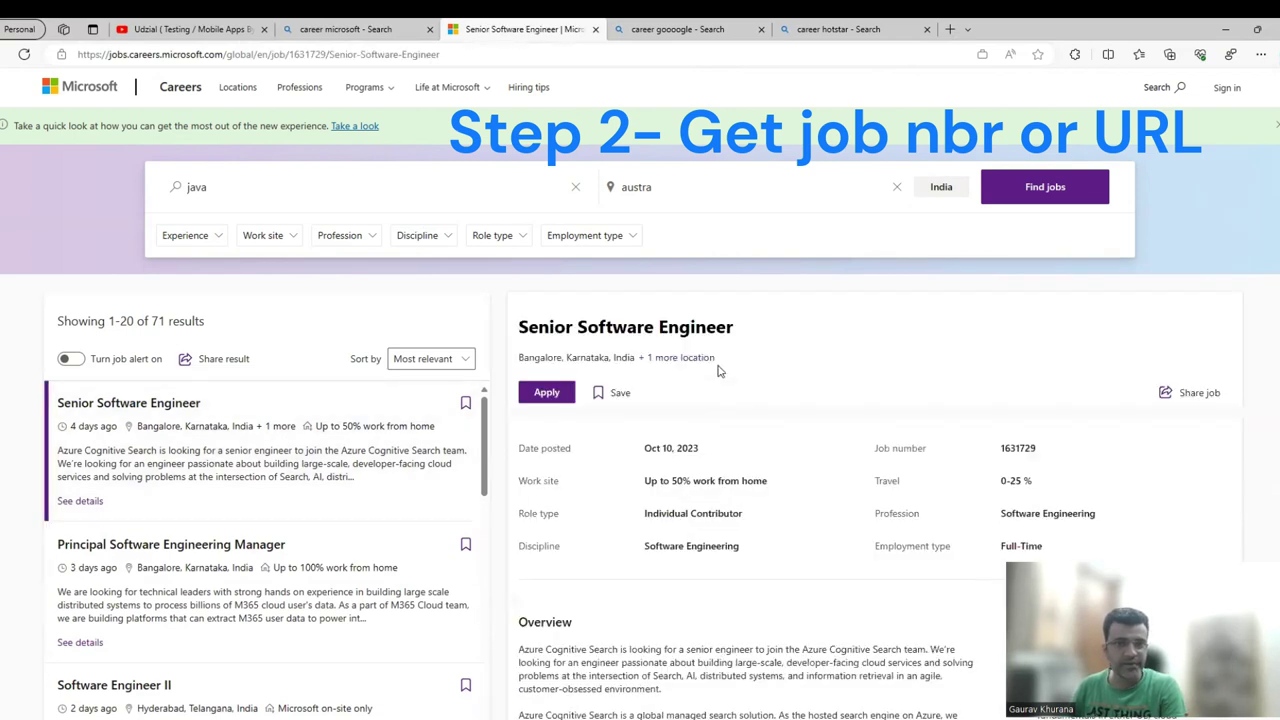
Select job number 1631729 in the posting's web address.
drag(294, 54, 332, 57)
click(302, 55)
triple_click(326, 56)
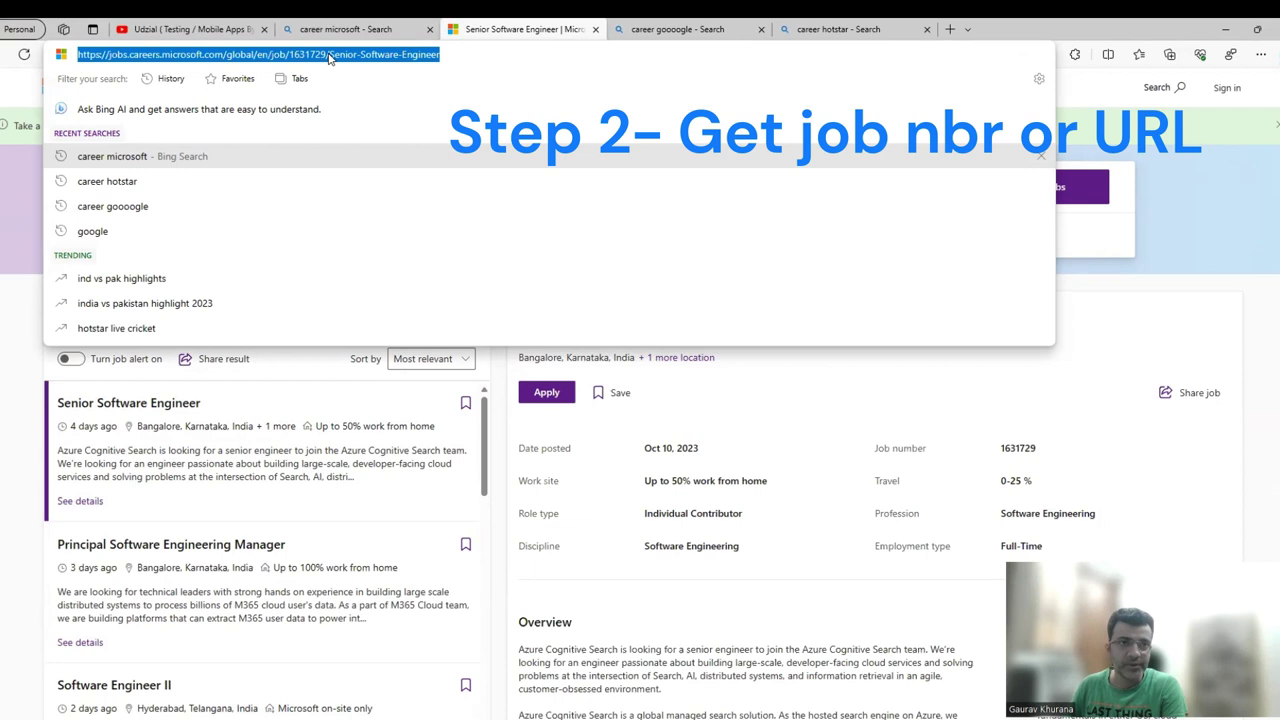
double_click(307, 55)
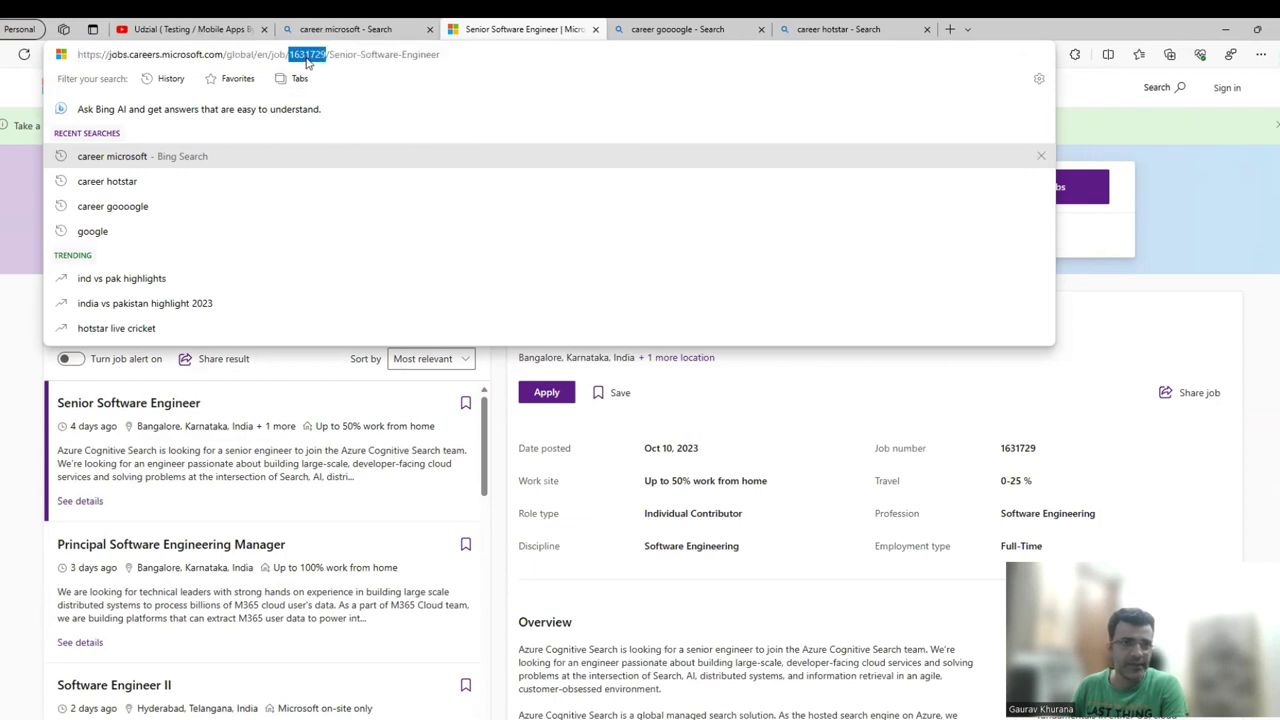
click(387, 55)
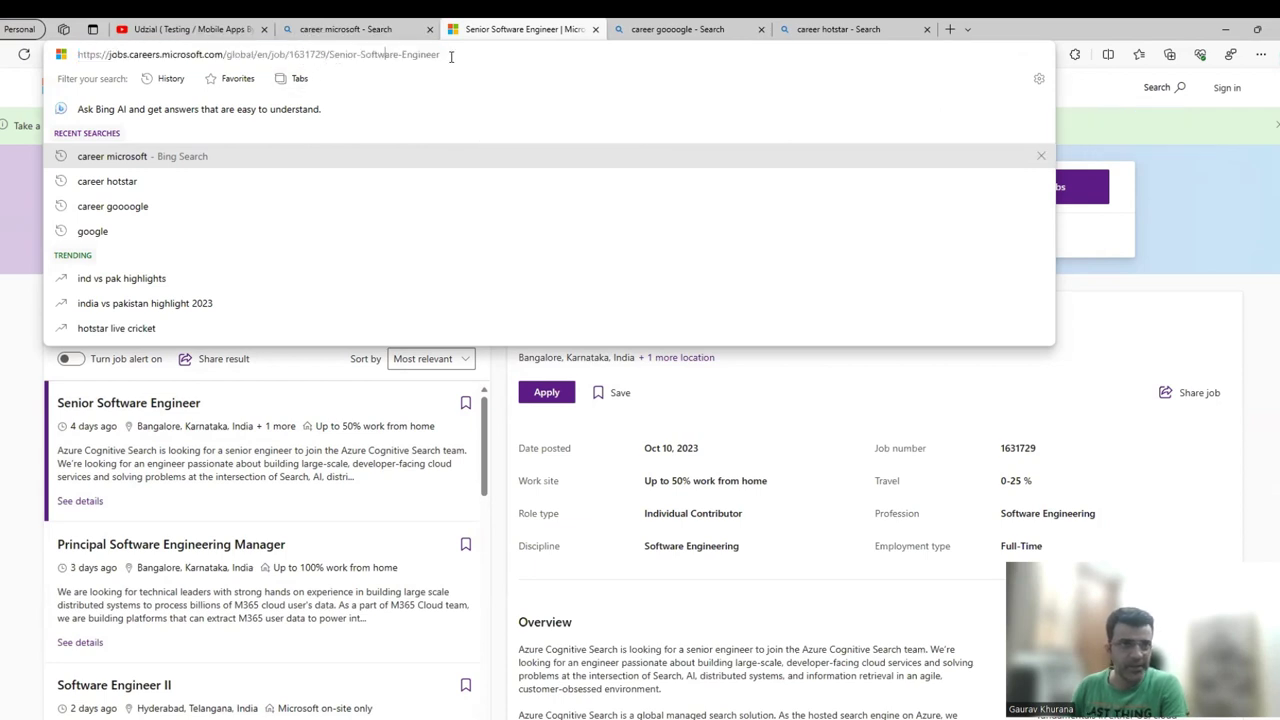
triple_click(452, 56)
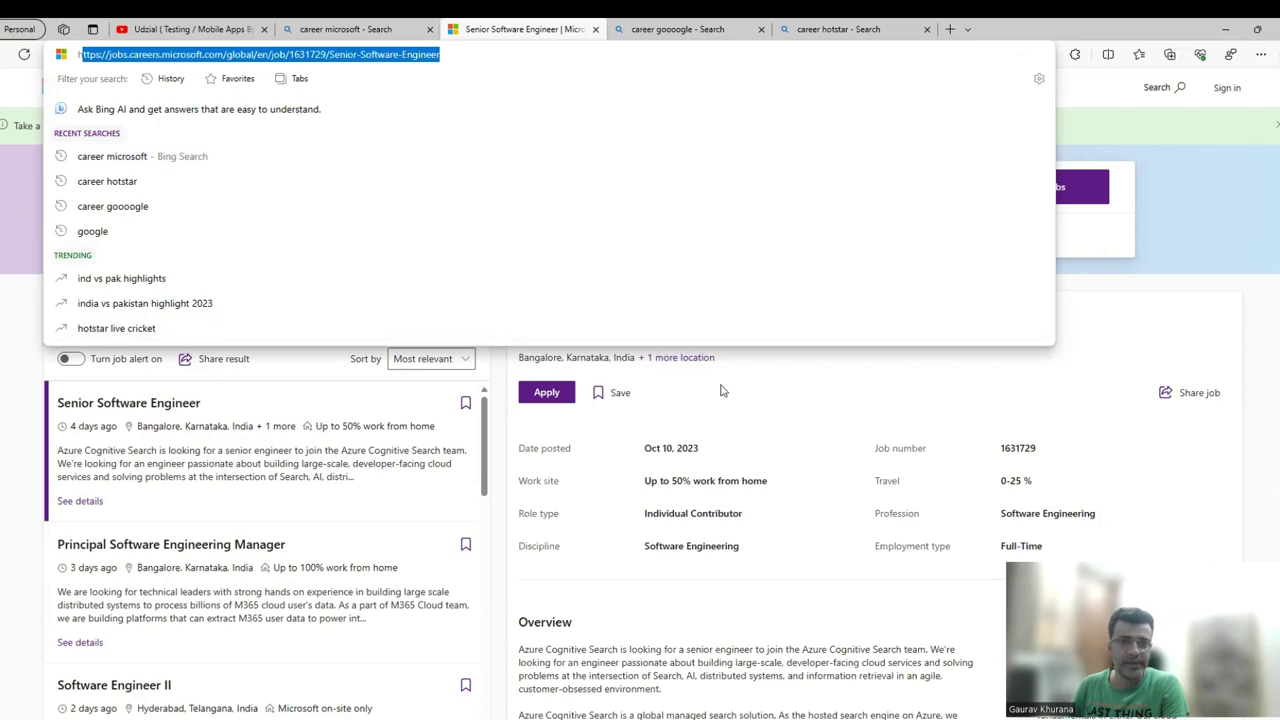
click(720, 251)
Open the Google Careers site from the 'career goooogle' Bing results.
click(675, 28)
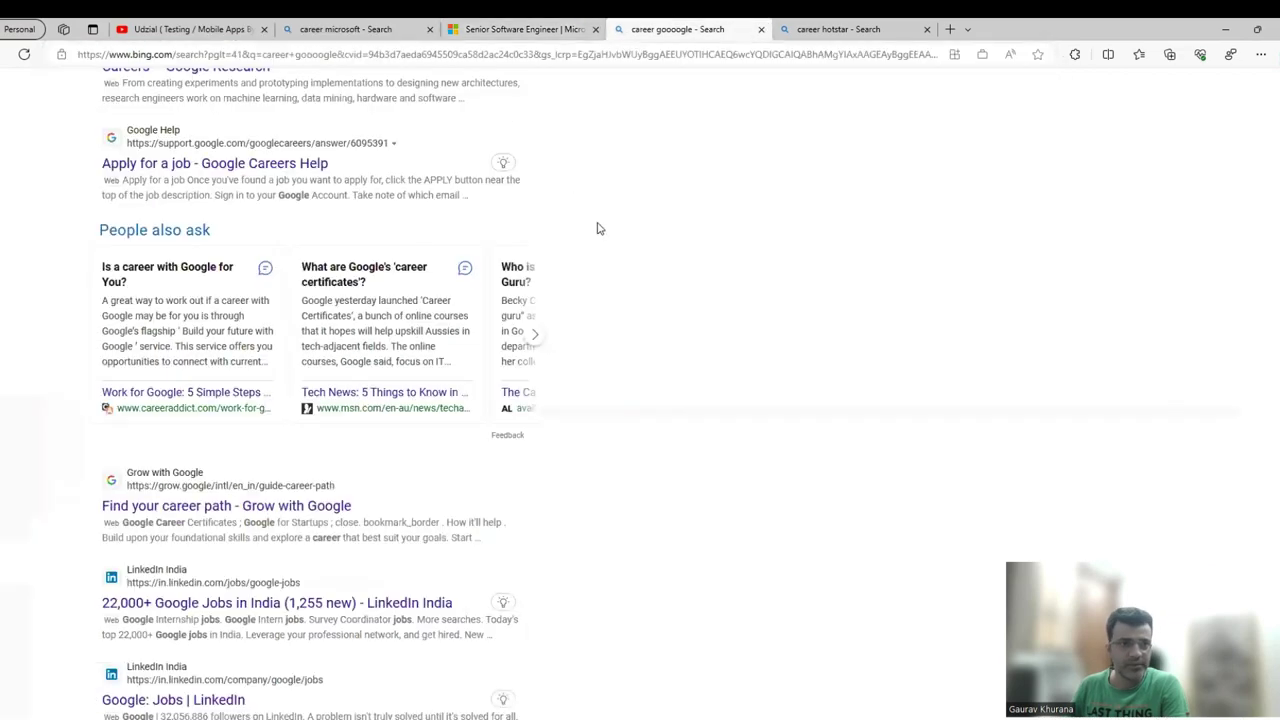
scroll(597, 251, up, 10)
click(271, 264)
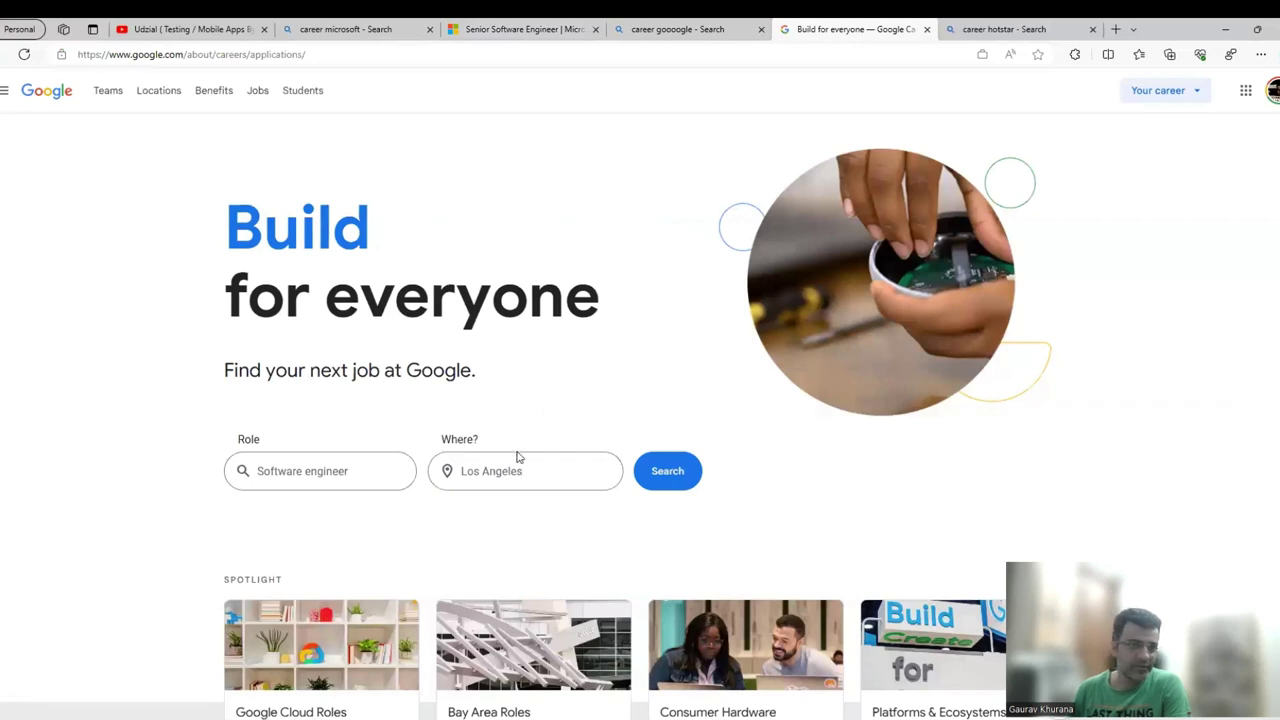
Search Google Careers for Software Test Engineer roles in India and browse the listings.
click(341, 470)
text(softw)
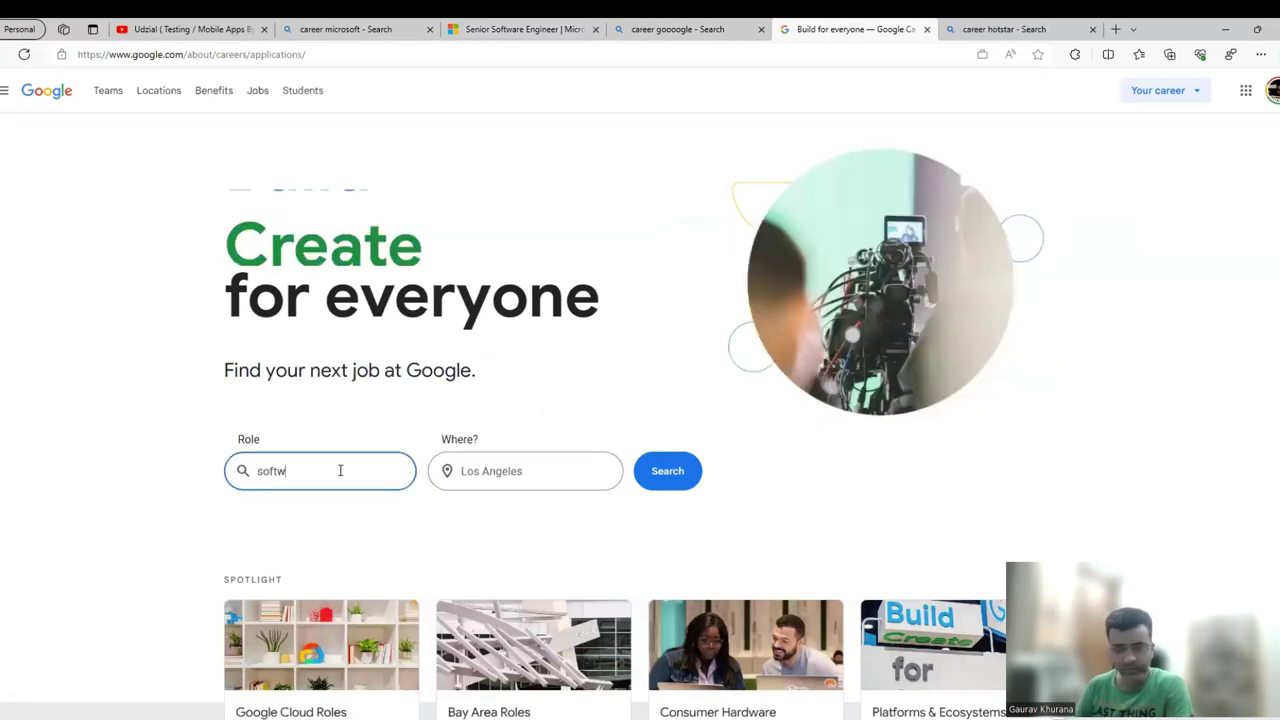
text(are test)
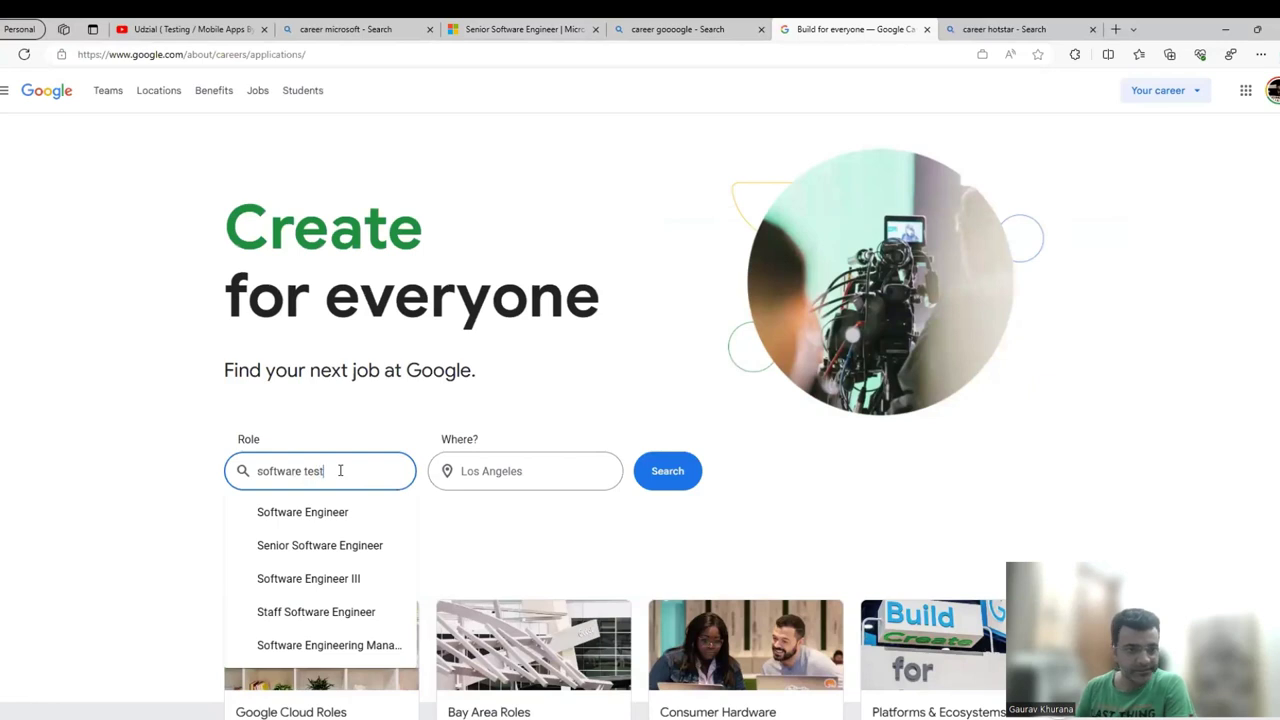
click(350, 526)
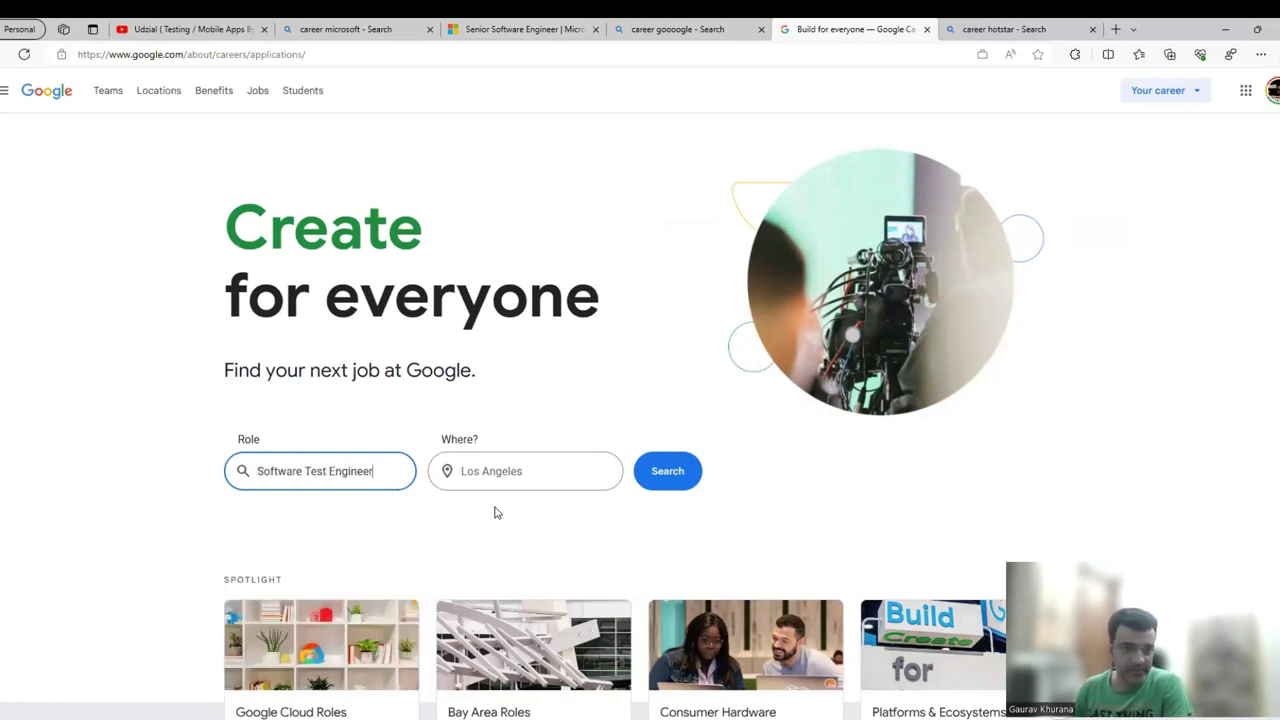
click(529, 474)
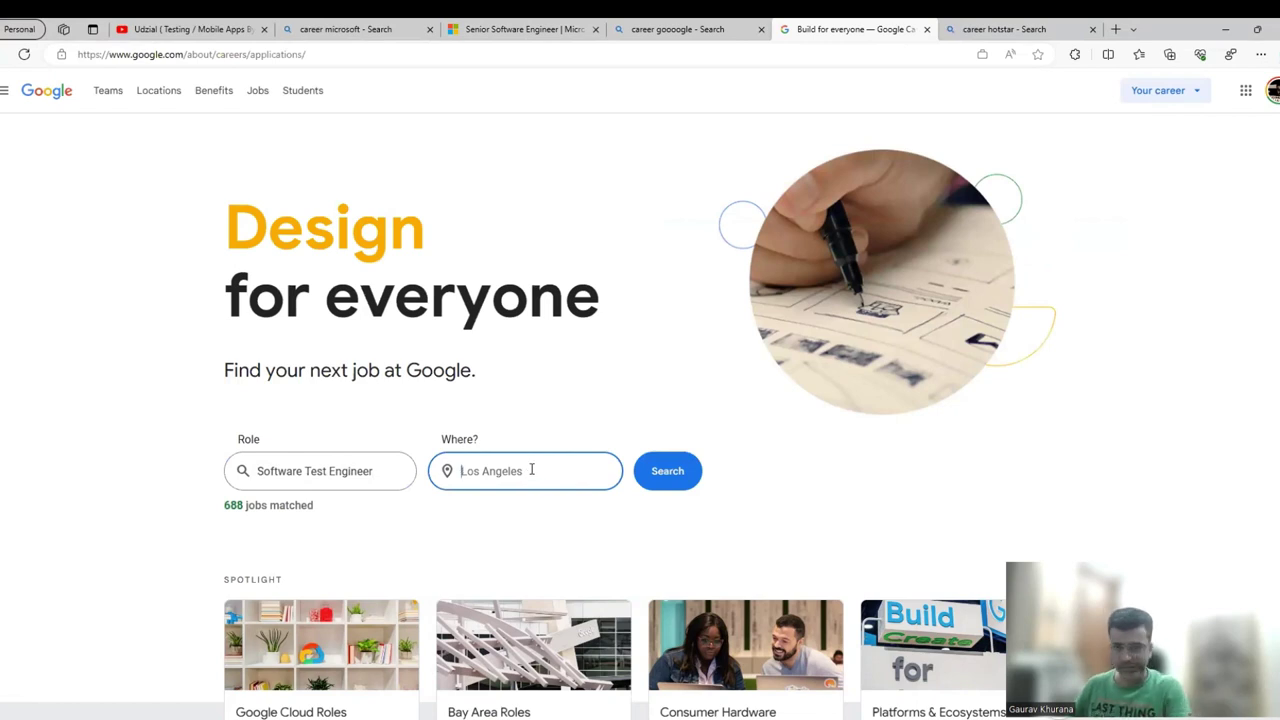
text(india)
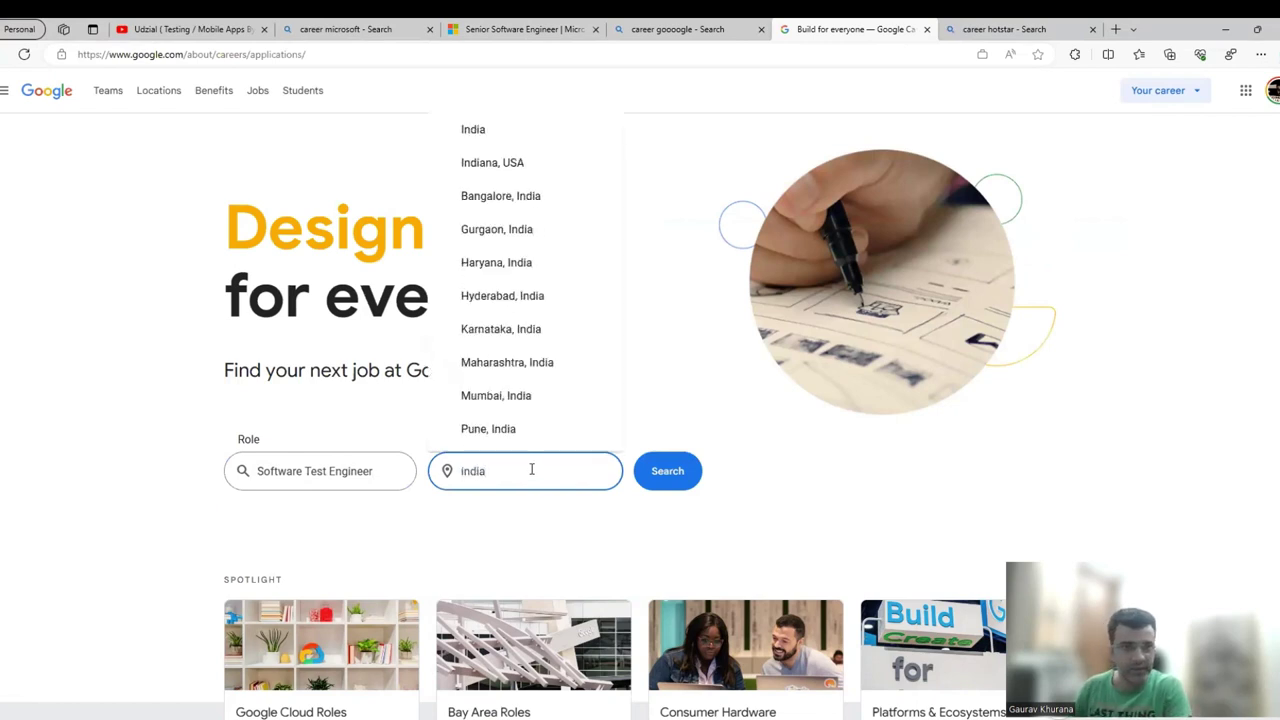
click(466, 137)
click(668, 467)
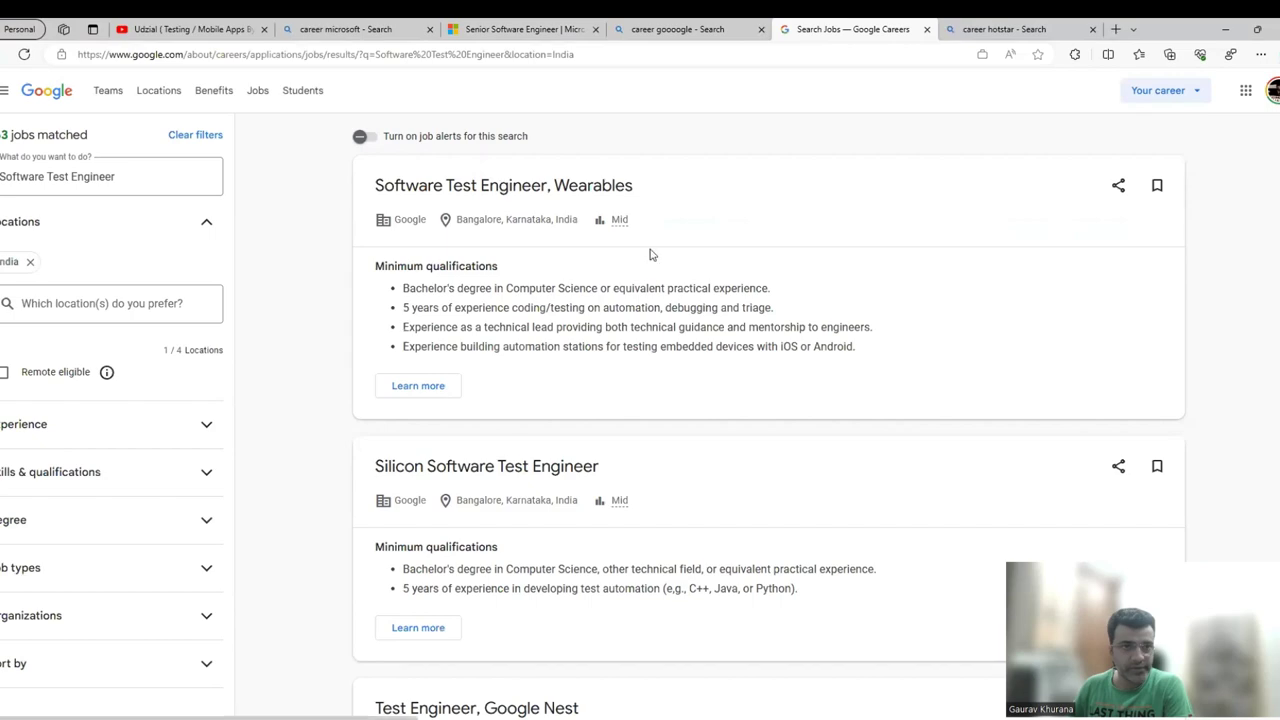
scroll(590, 328, down, 6)
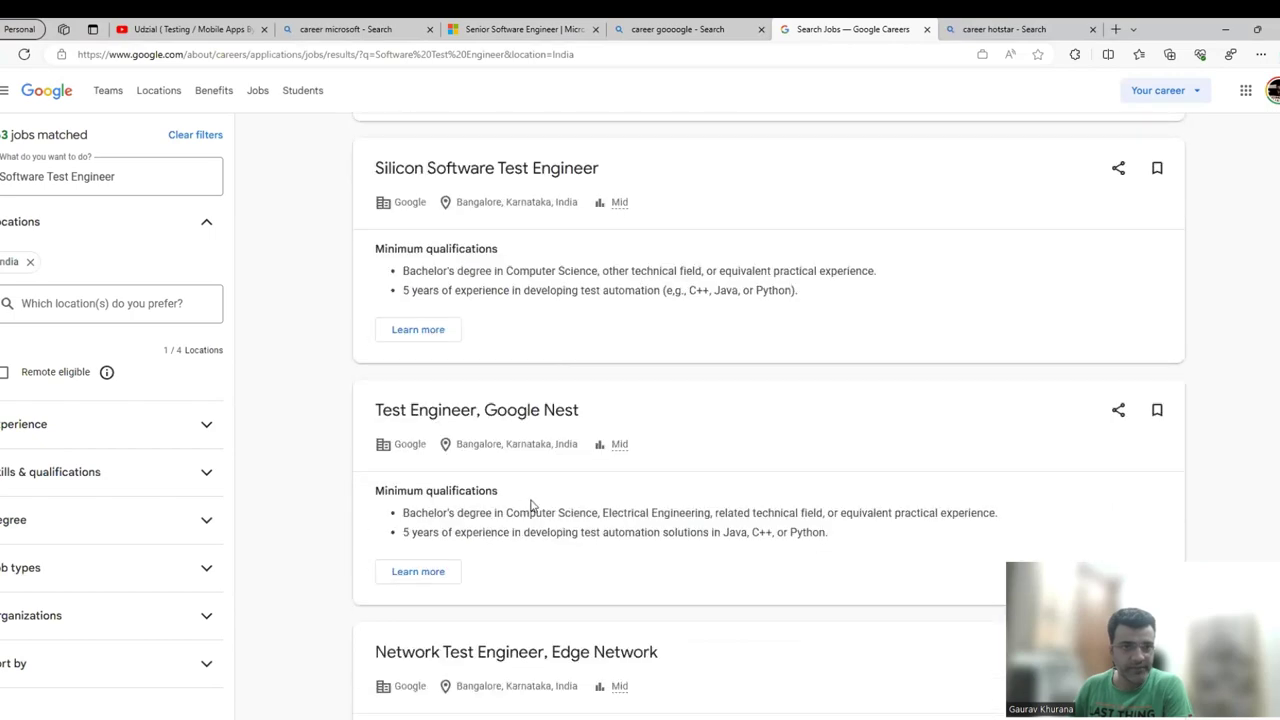
scroll(512, 478, up, 4)
scroll(443, 437, up, 2)
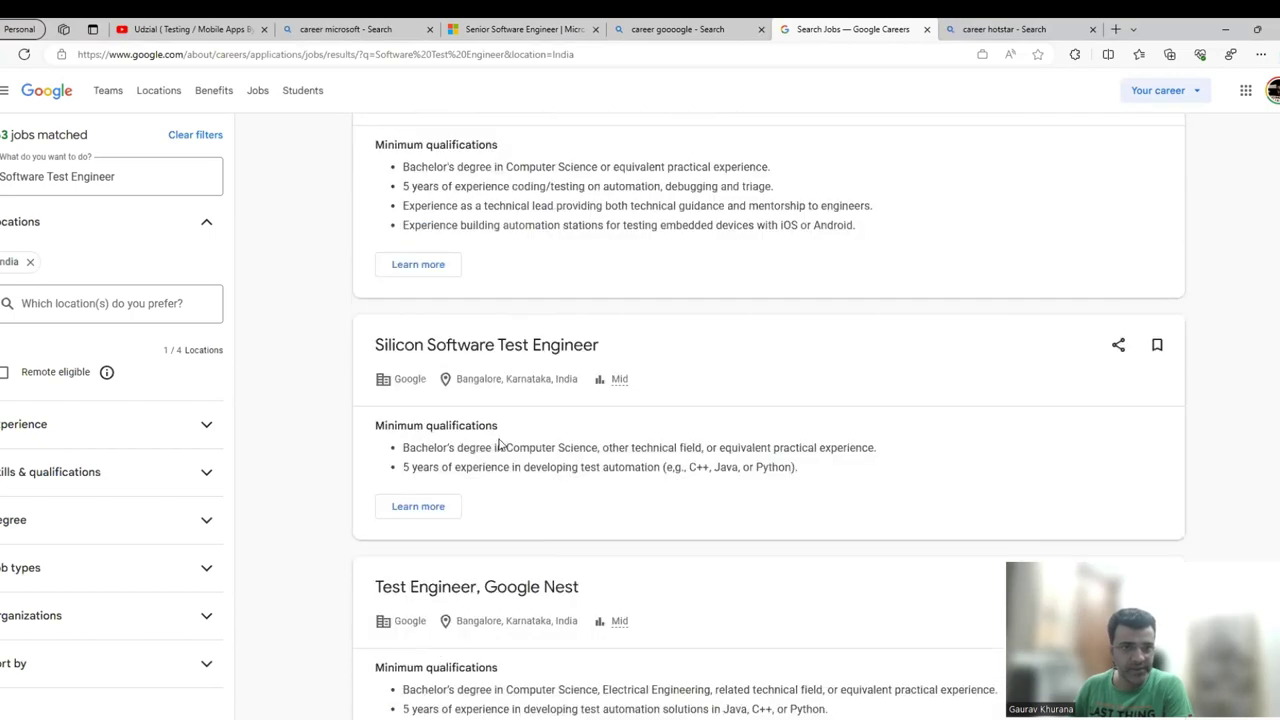
Open the Software Test Engineer, Wearables posting in an InPrivate window, then minimize that window.
click(422, 388)
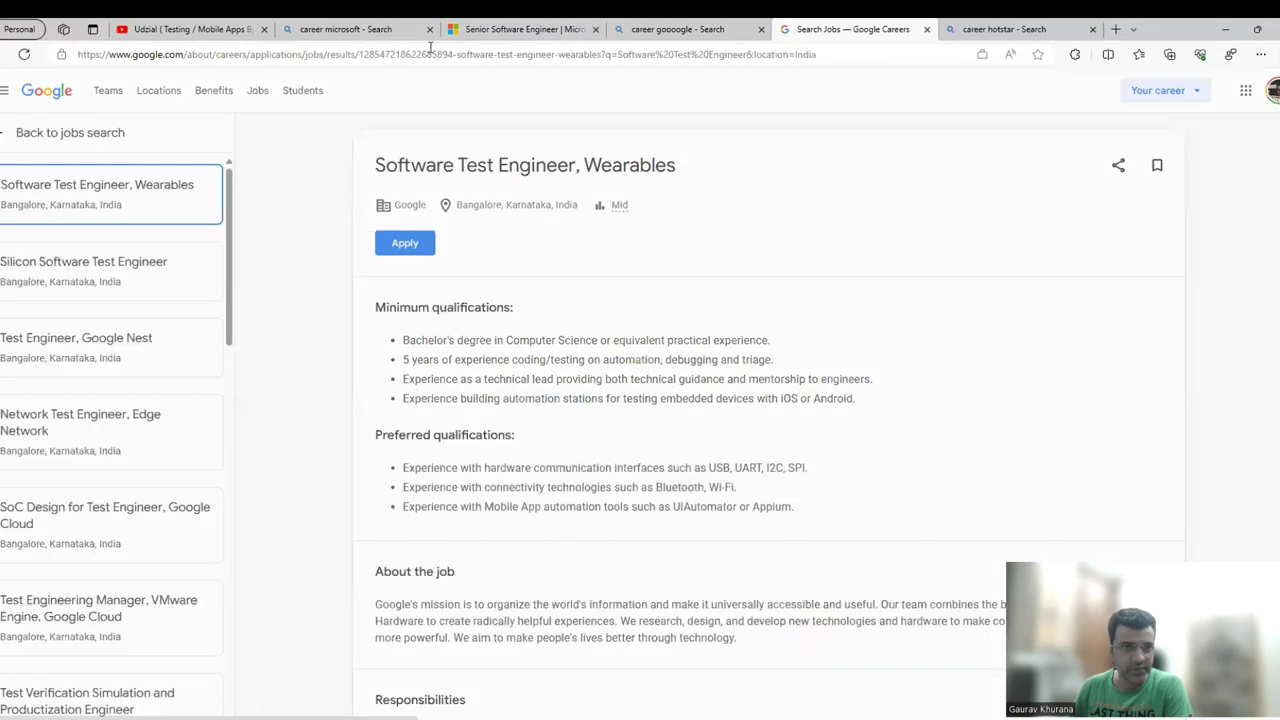
click(369, 56)
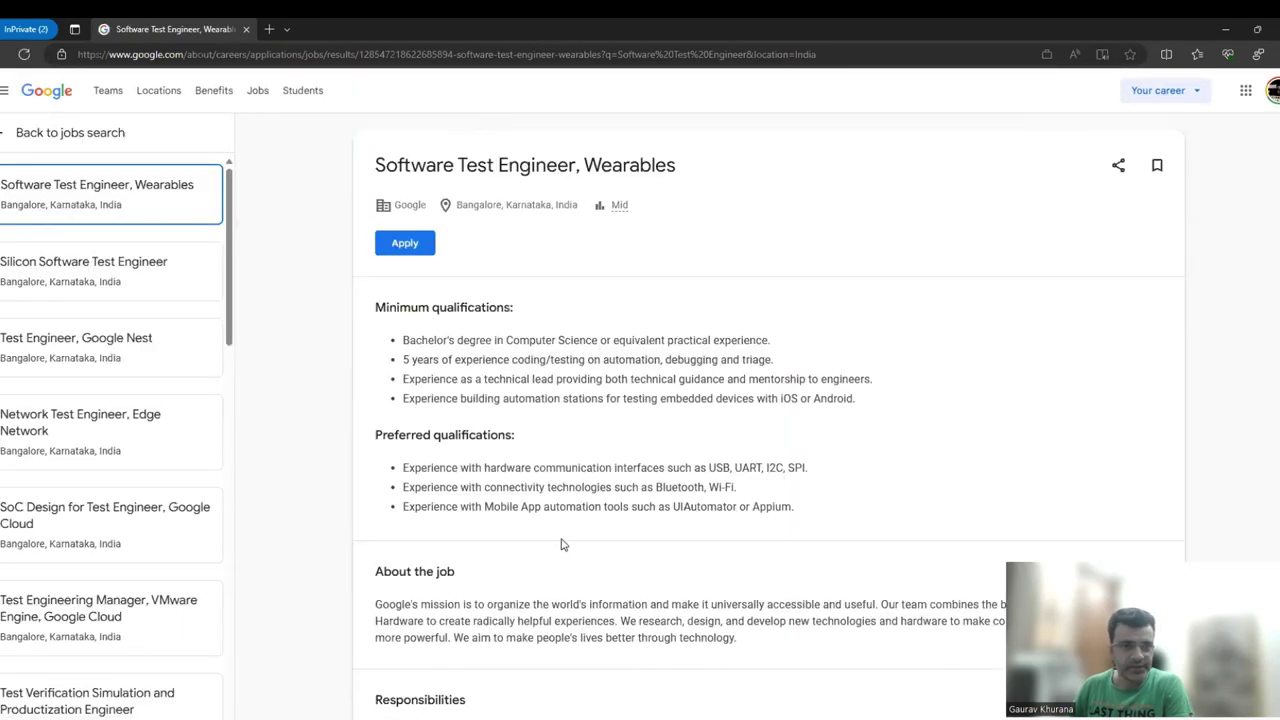
scroll(561, 544, down, 4)
scroll(561, 544, up, 4)
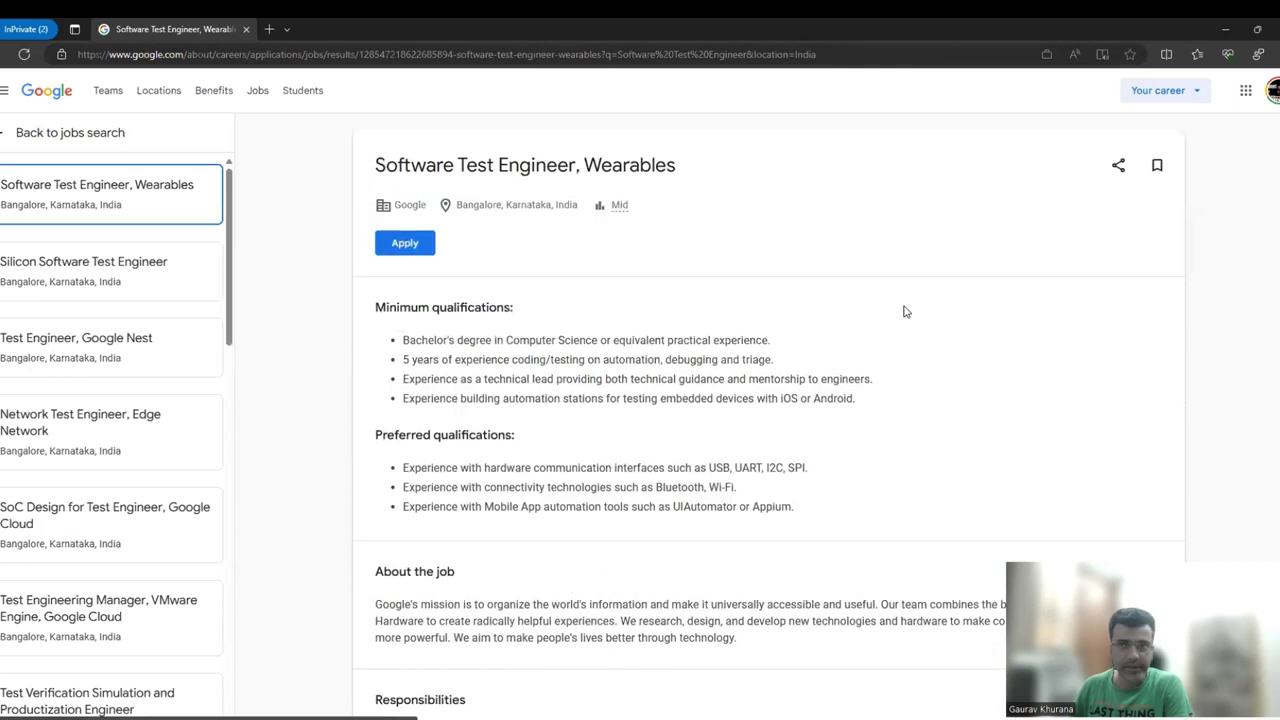
click(1225, 31)
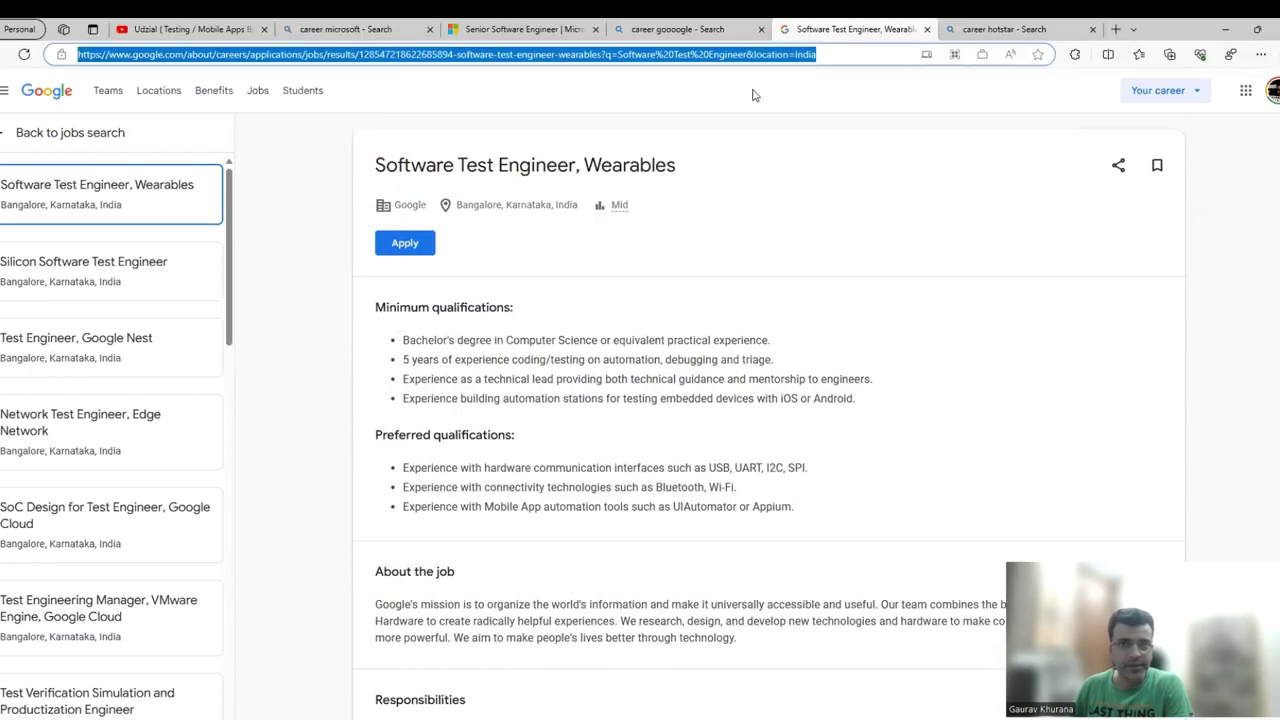
Open Careers at Disney+ Hotstar from the 'career hot' results, then return to the Microsoft posting.
click(987, 33)
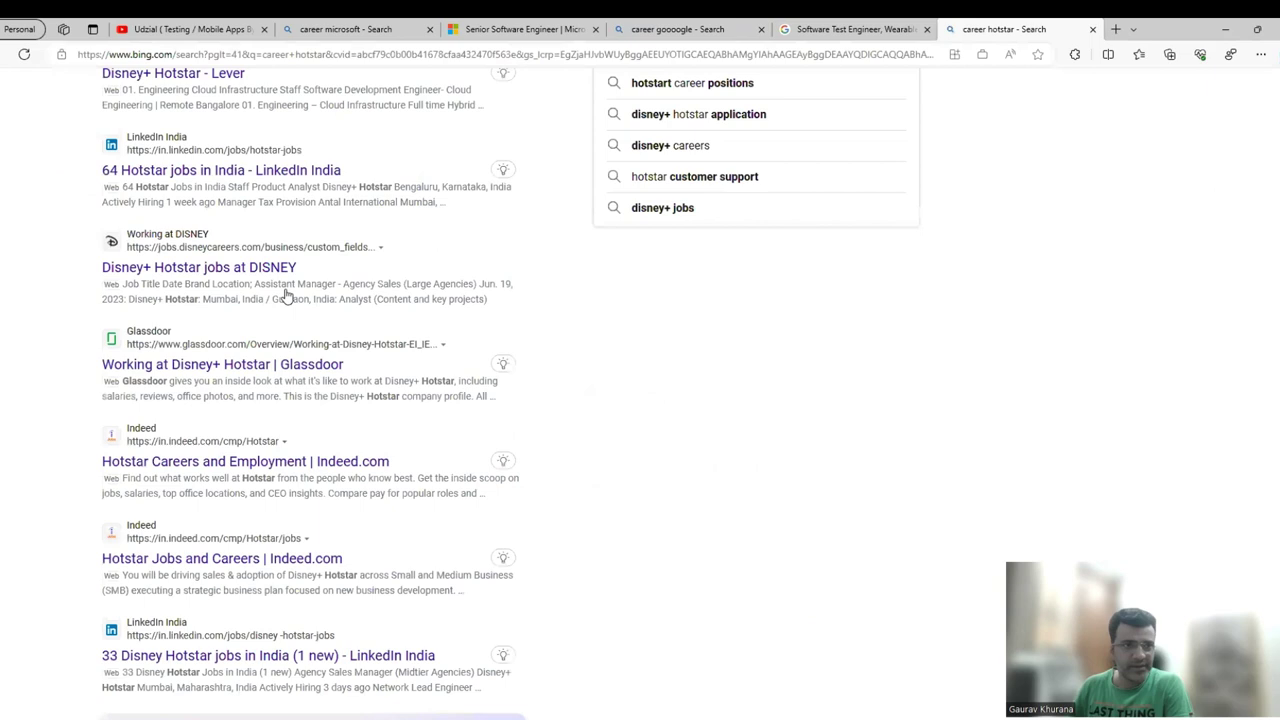
scroll(203, 240, up, 10)
scroll(204, 235, up, 1)
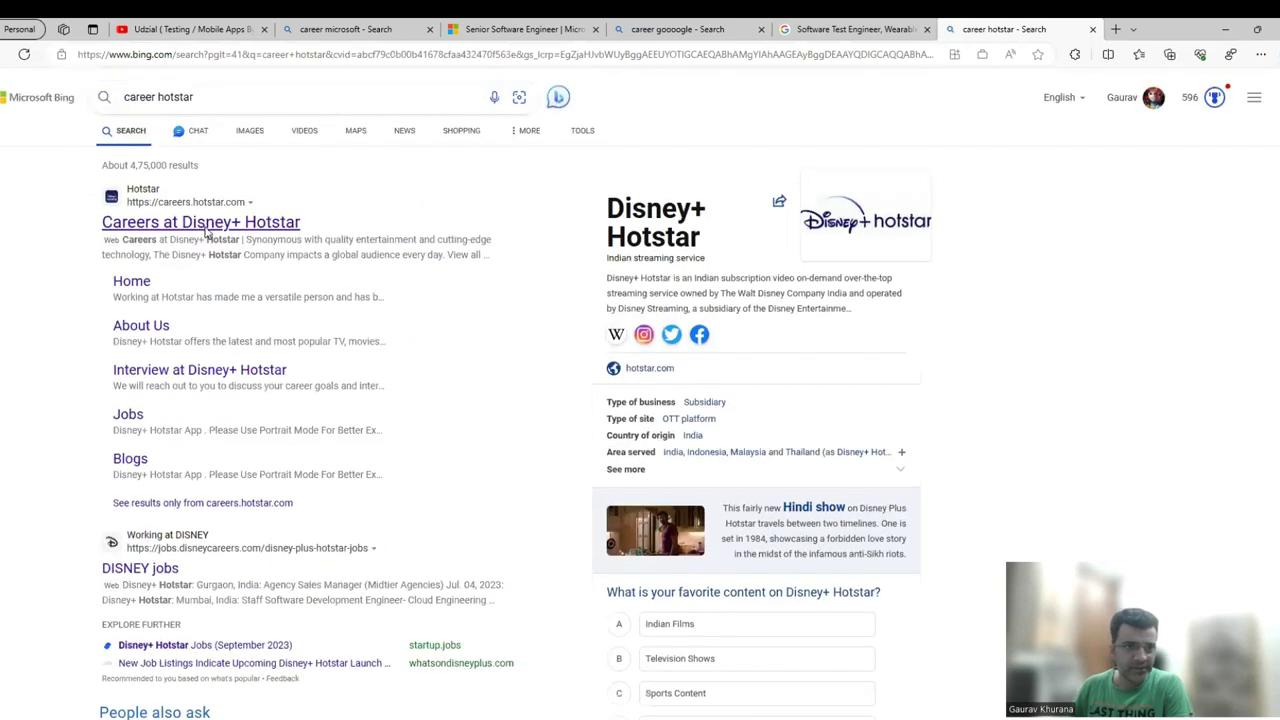
click(204, 224)
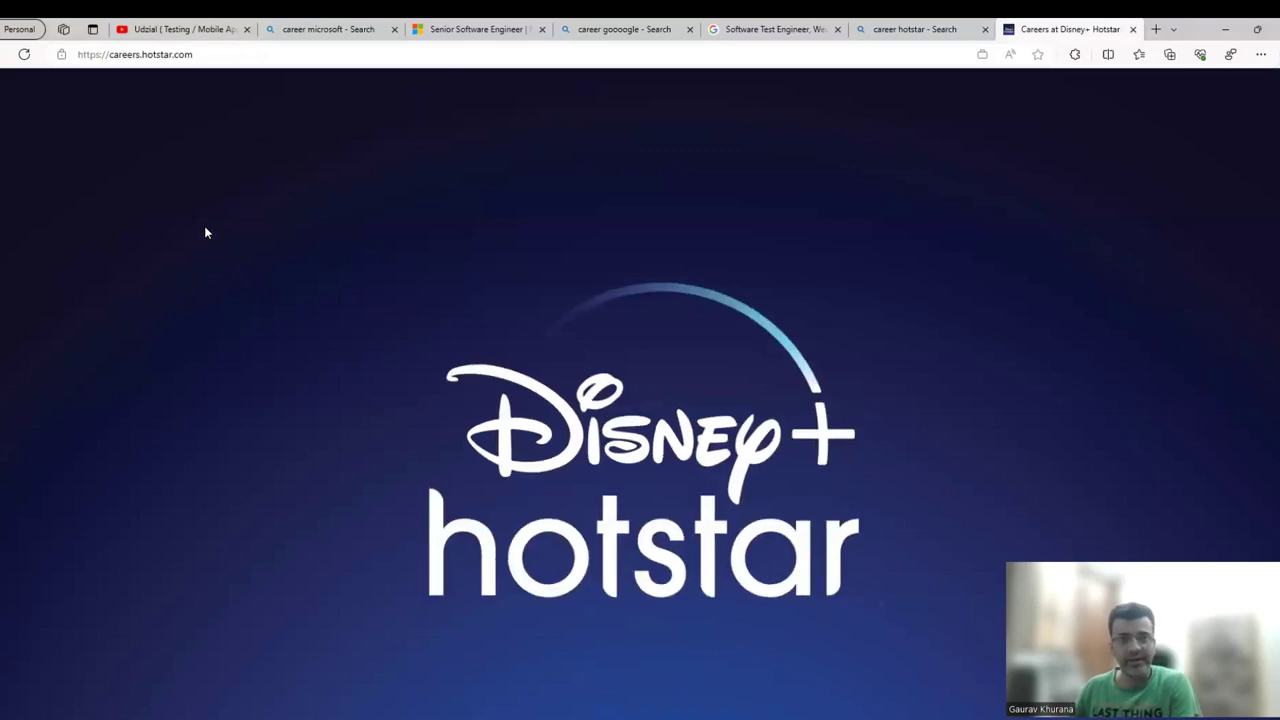
click(497, 31)
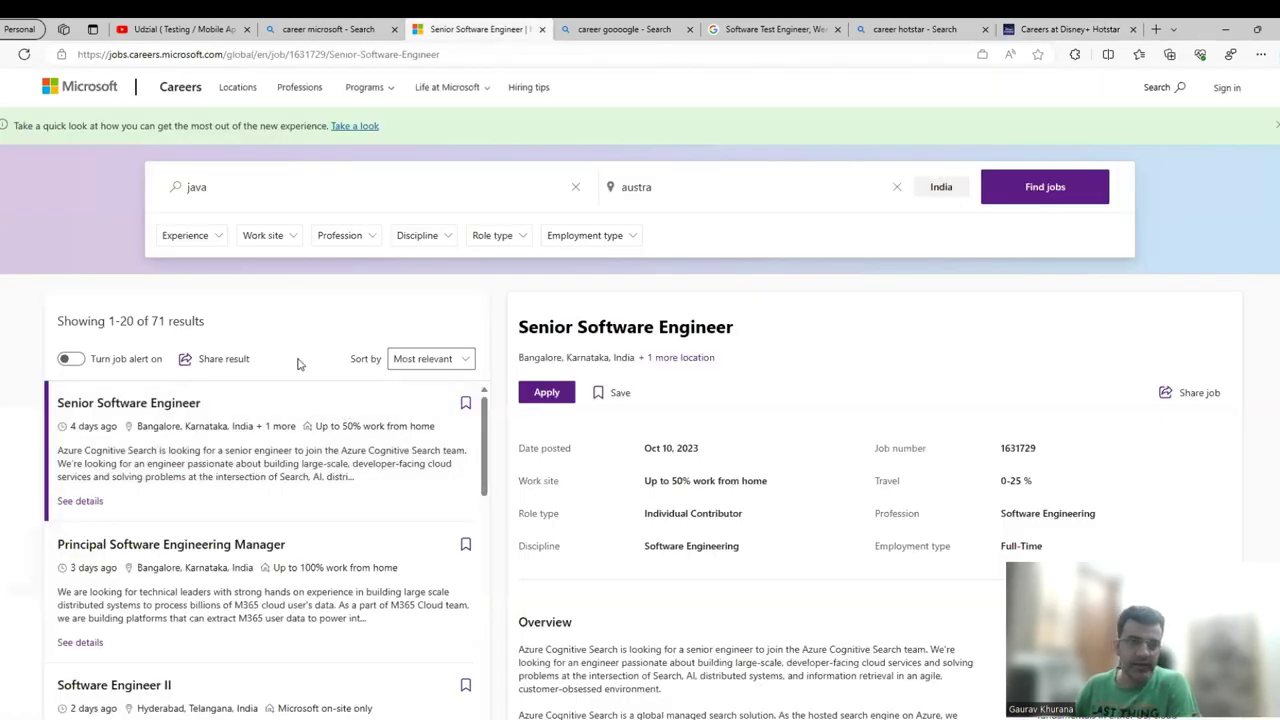
Select the posting's 'Experience with Lucene, Elasticsearch and the full ELK stack is a plus' line.
click(80, 480)
scroll(646, 530, down, 2)
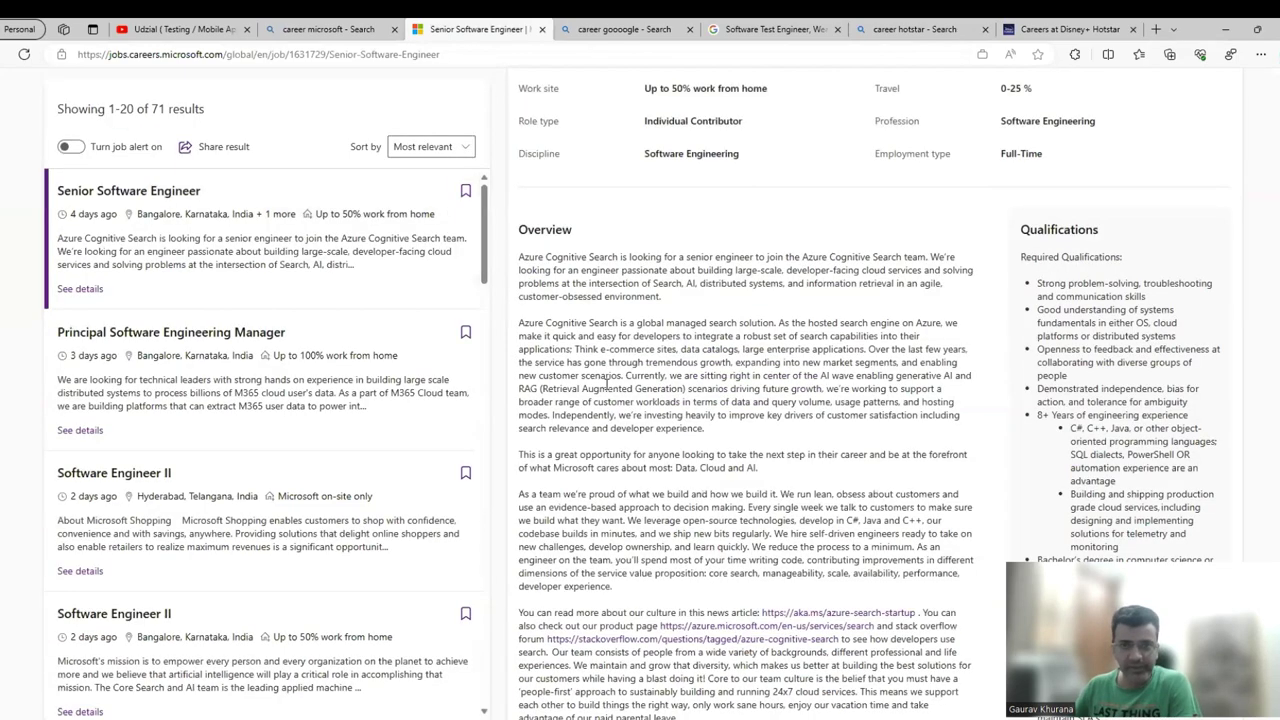
scroll(964, 369, down, 1)
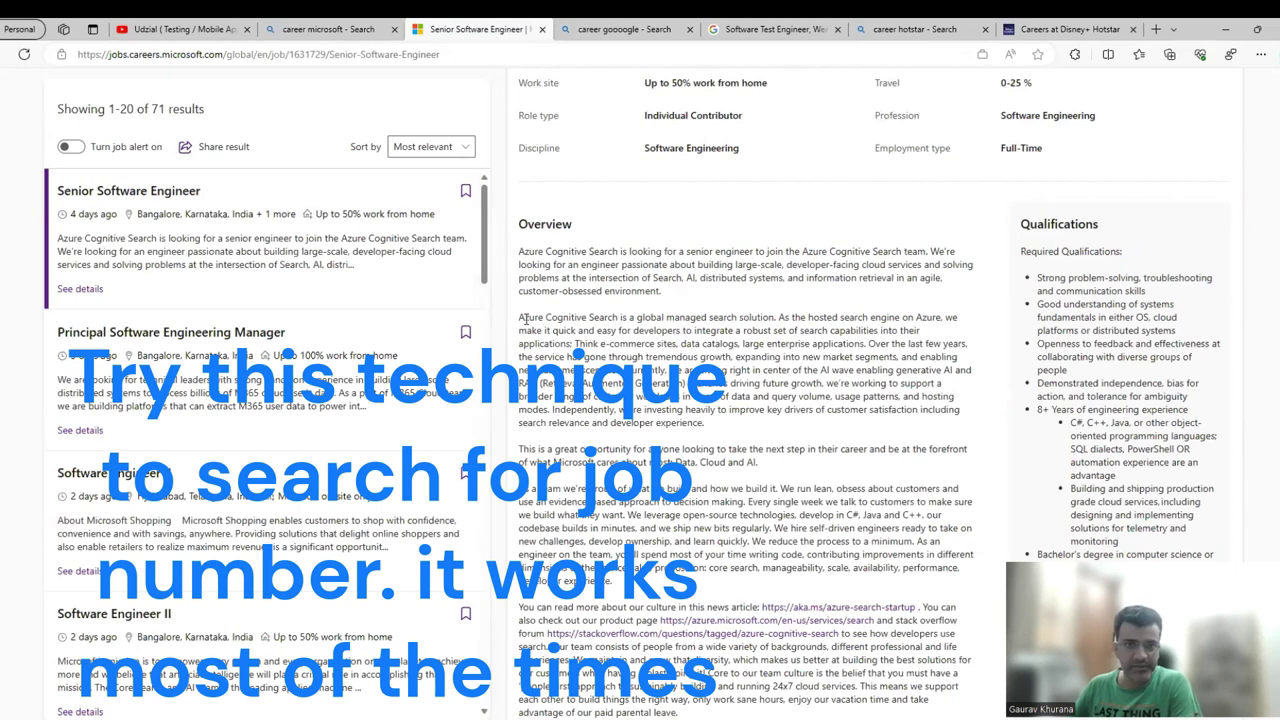
drag(618, 318, 520, 320)
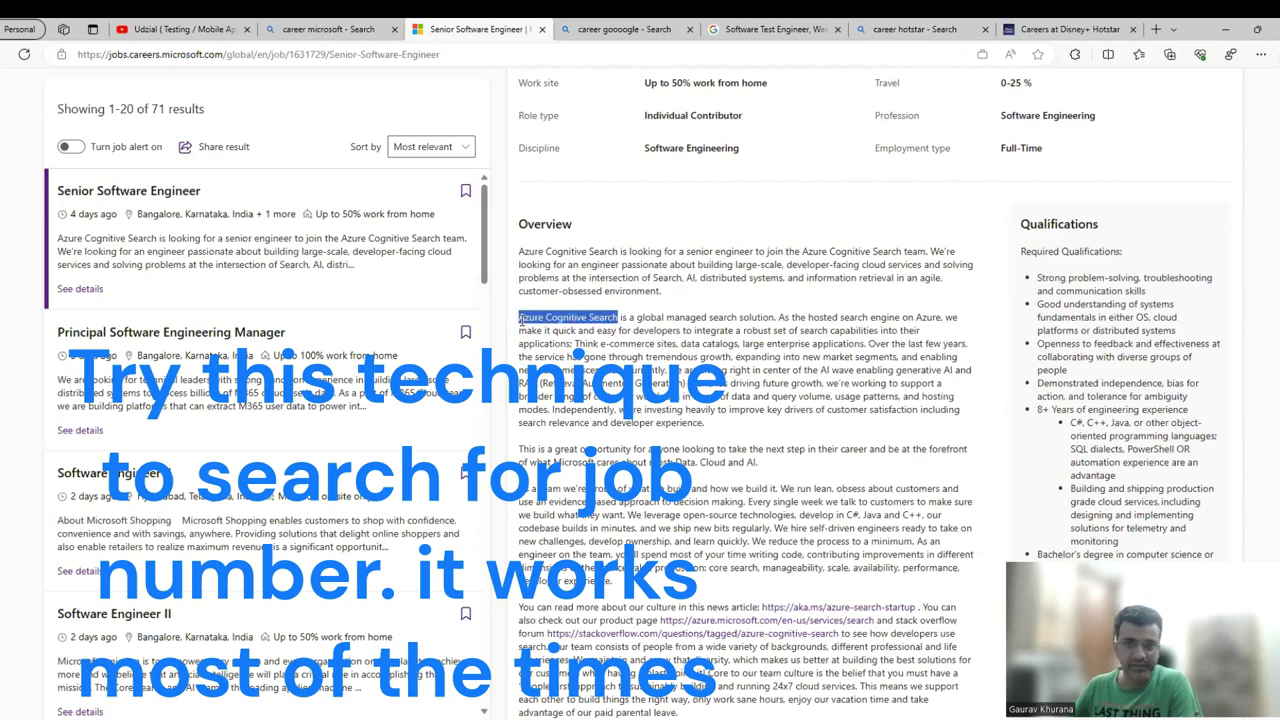
double_click(1039, 410)
drag(1189, 403, 1192, 410)
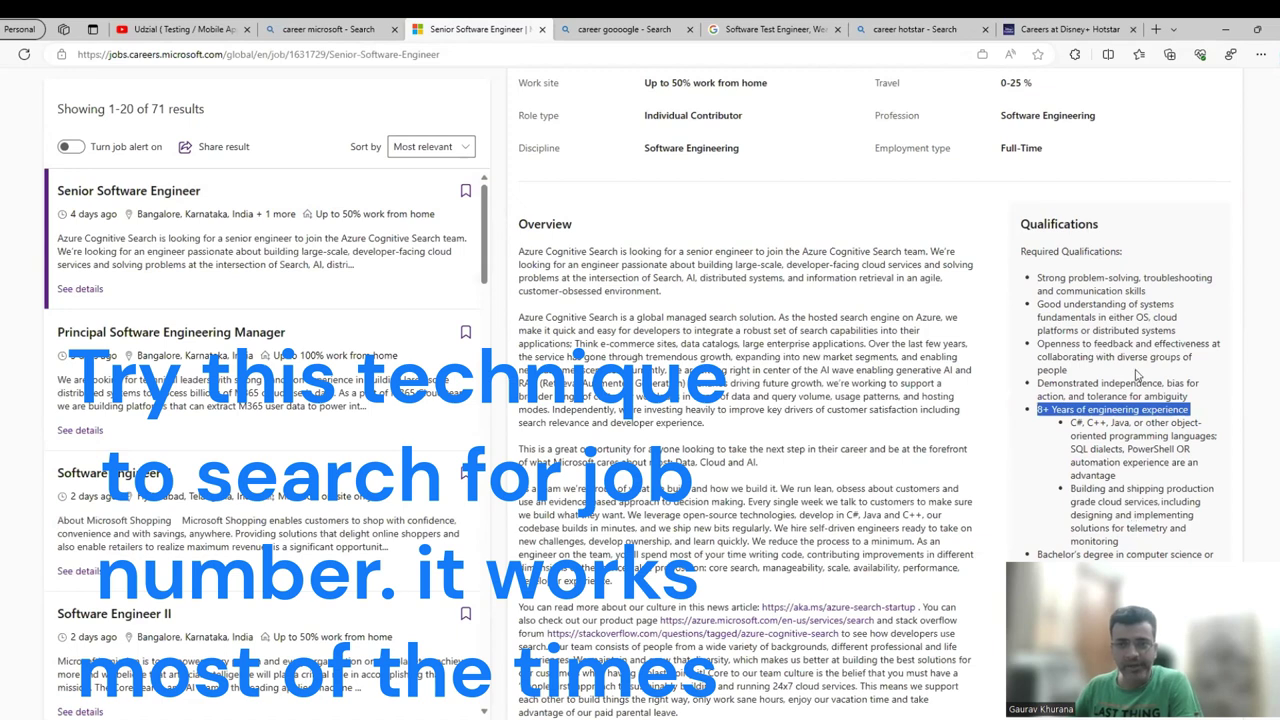
scroll(1136, 374, down, 3)
drag(1148, 335, 1035, 323)
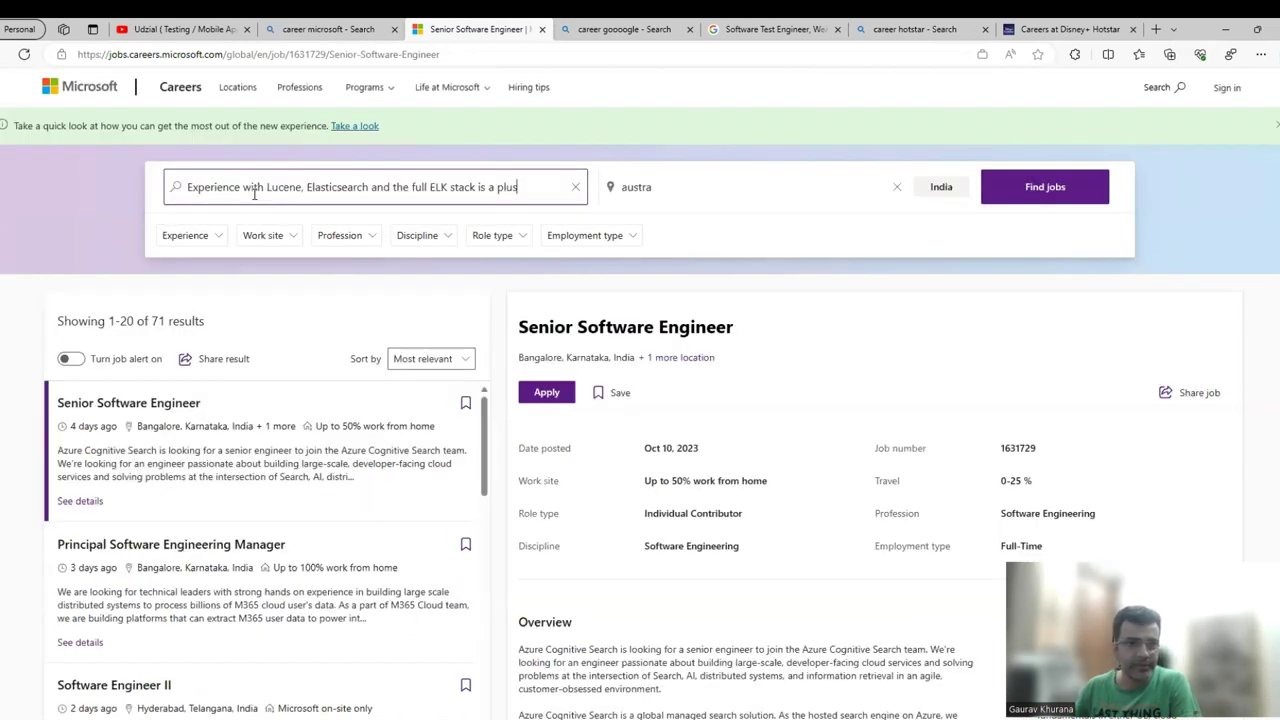
Run the Lucene sentence search in Microsoft Careers without the austra location filter.
key(Return)
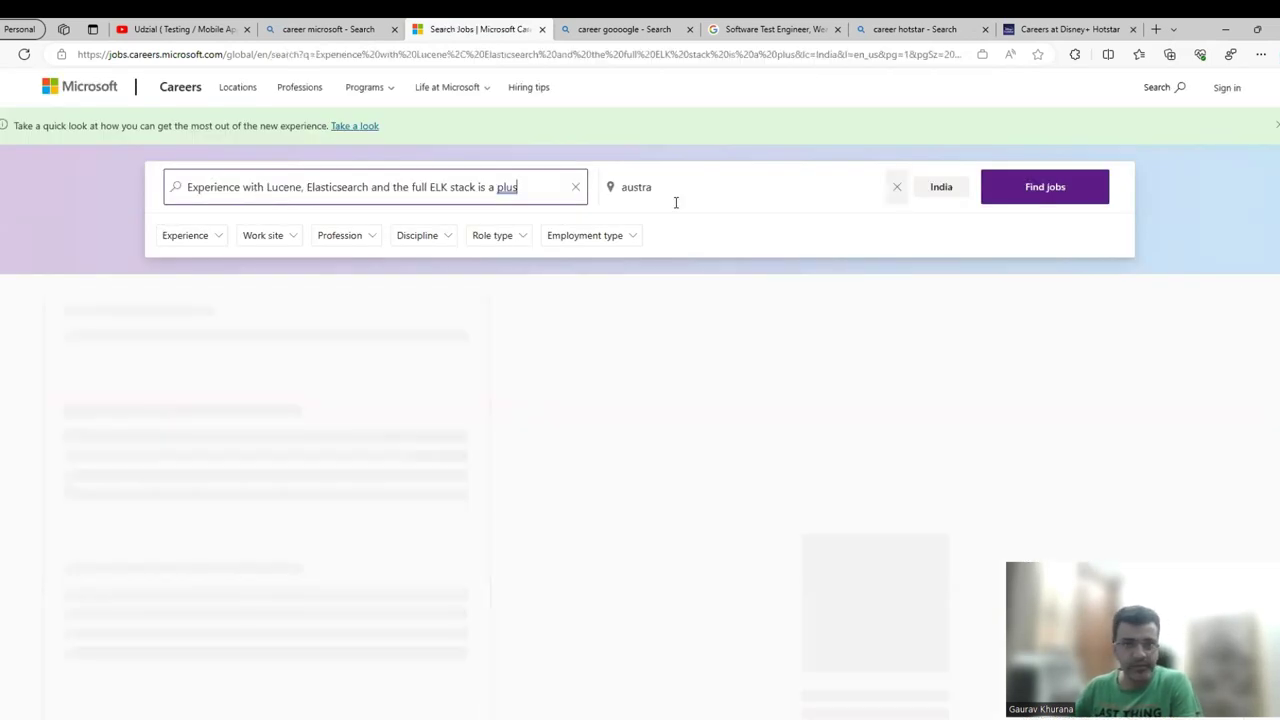
click(676, 201)
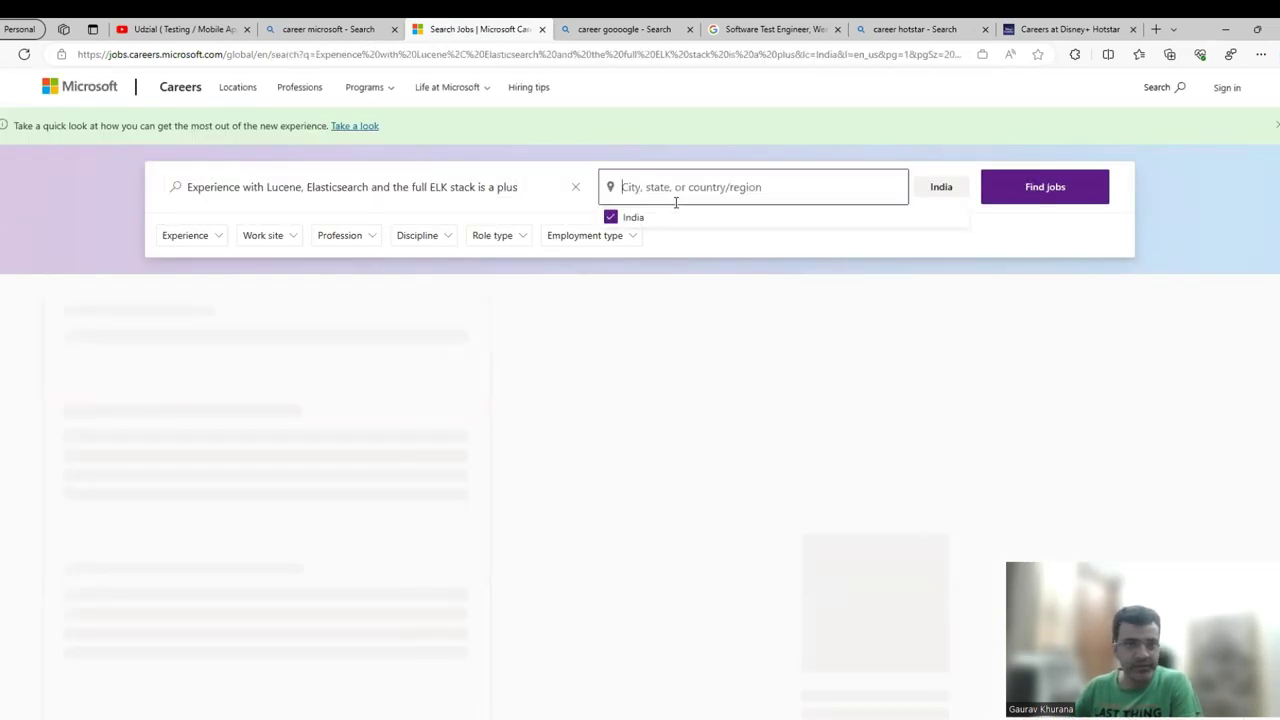
click(426, 199)
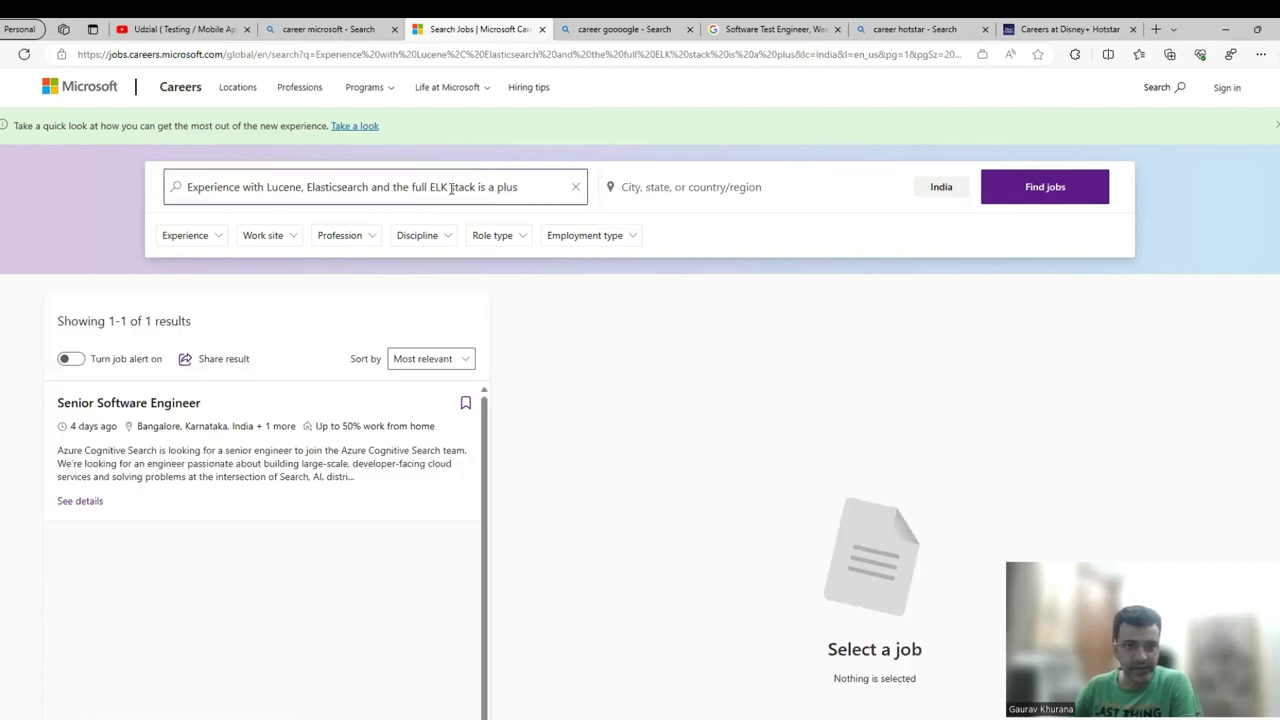
Open the single Senior Software Engineer match and select its full job link.
click(257, 465)
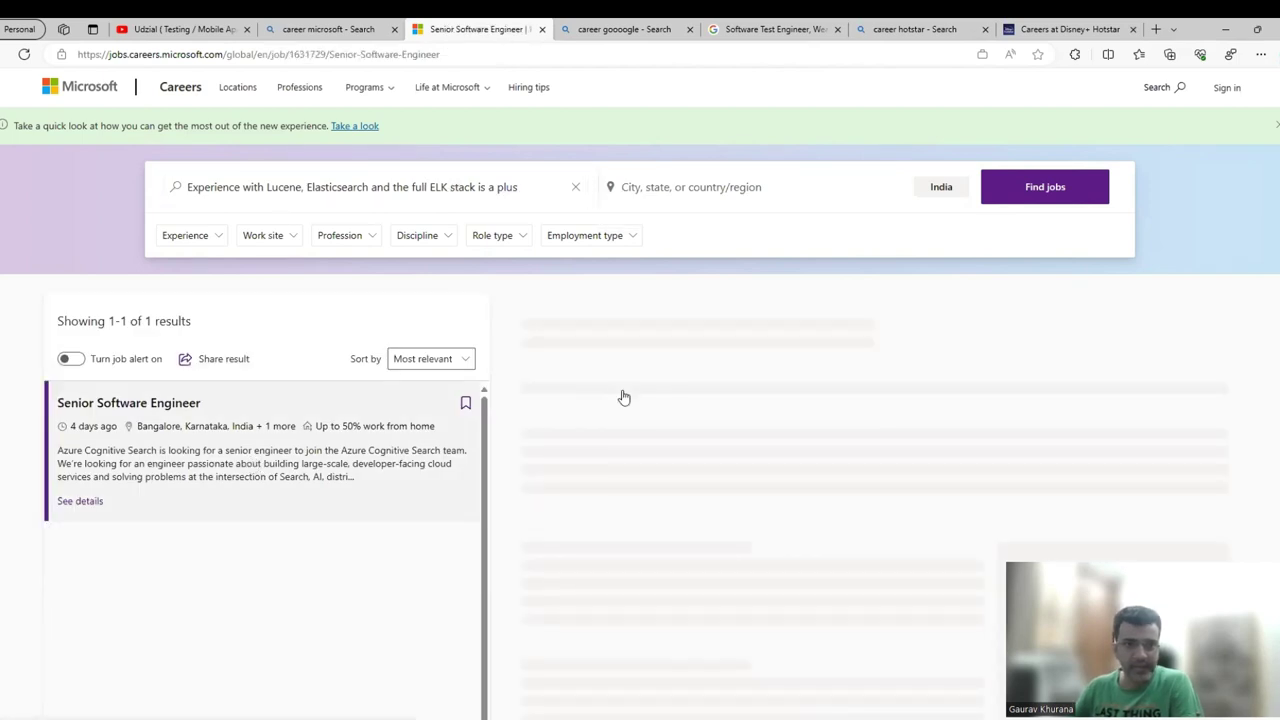
double_click(302, 55)
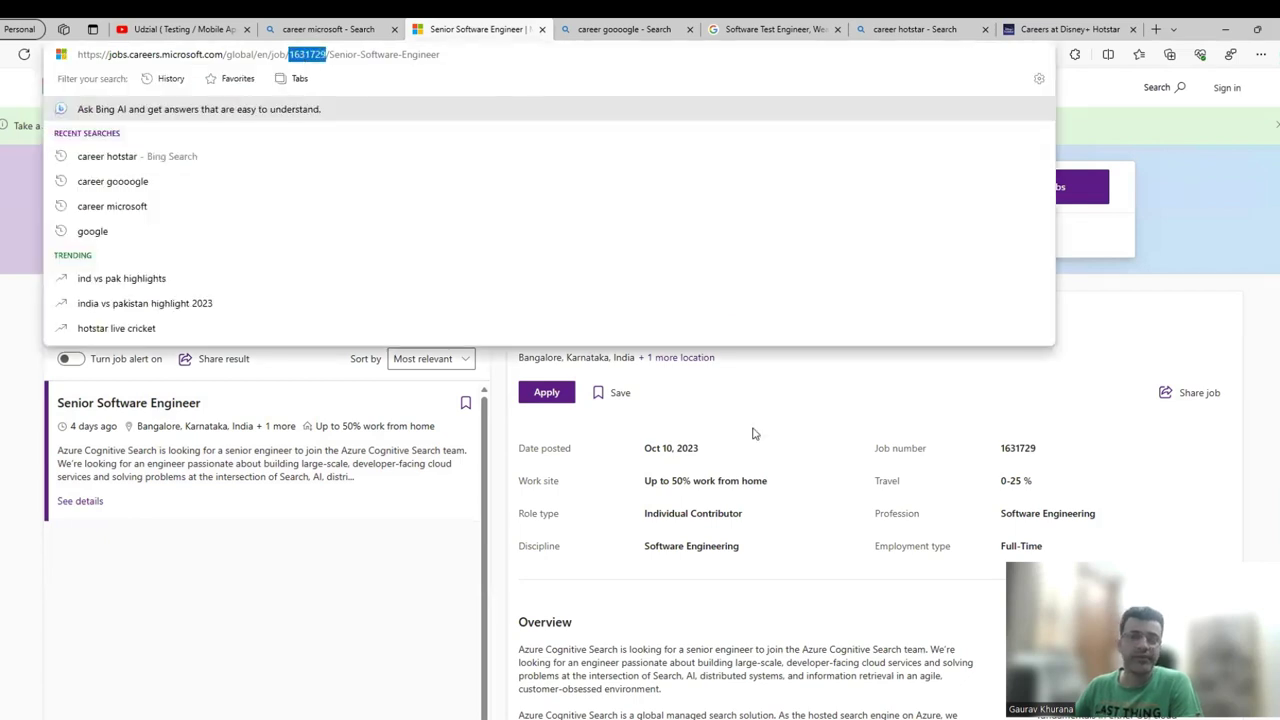
double_click(376, 55)
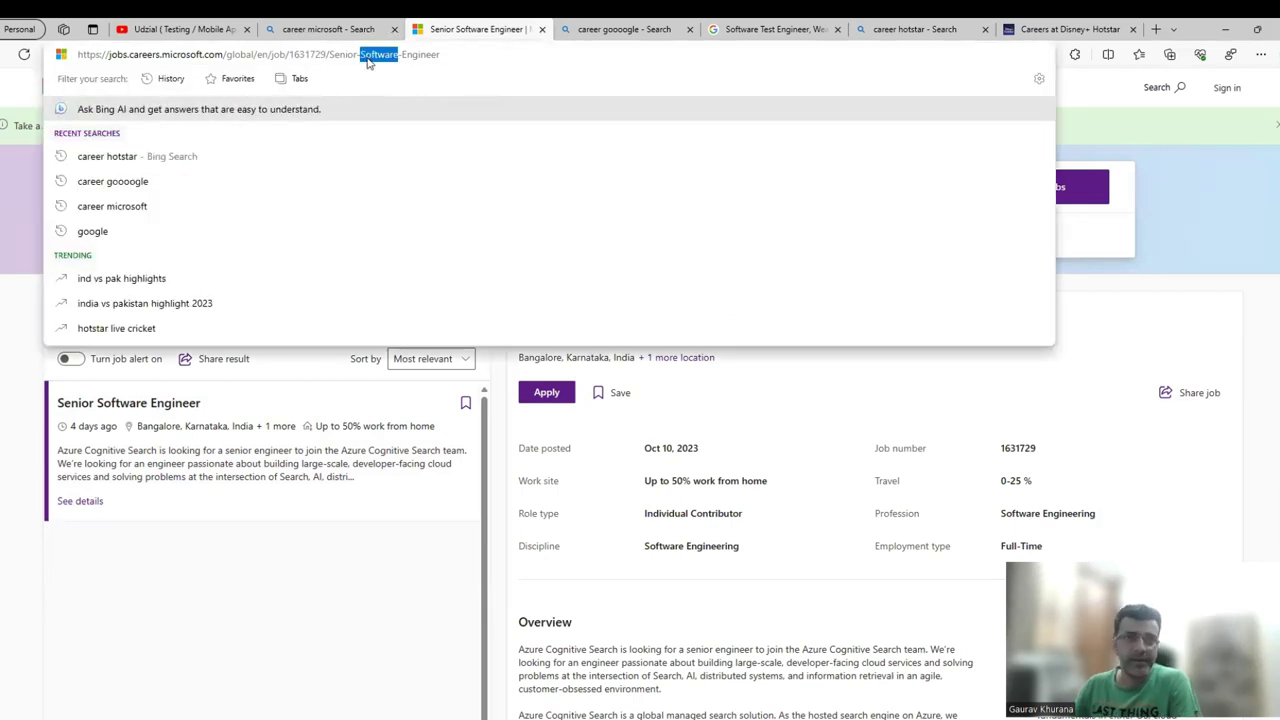
triple_click(368, 56)
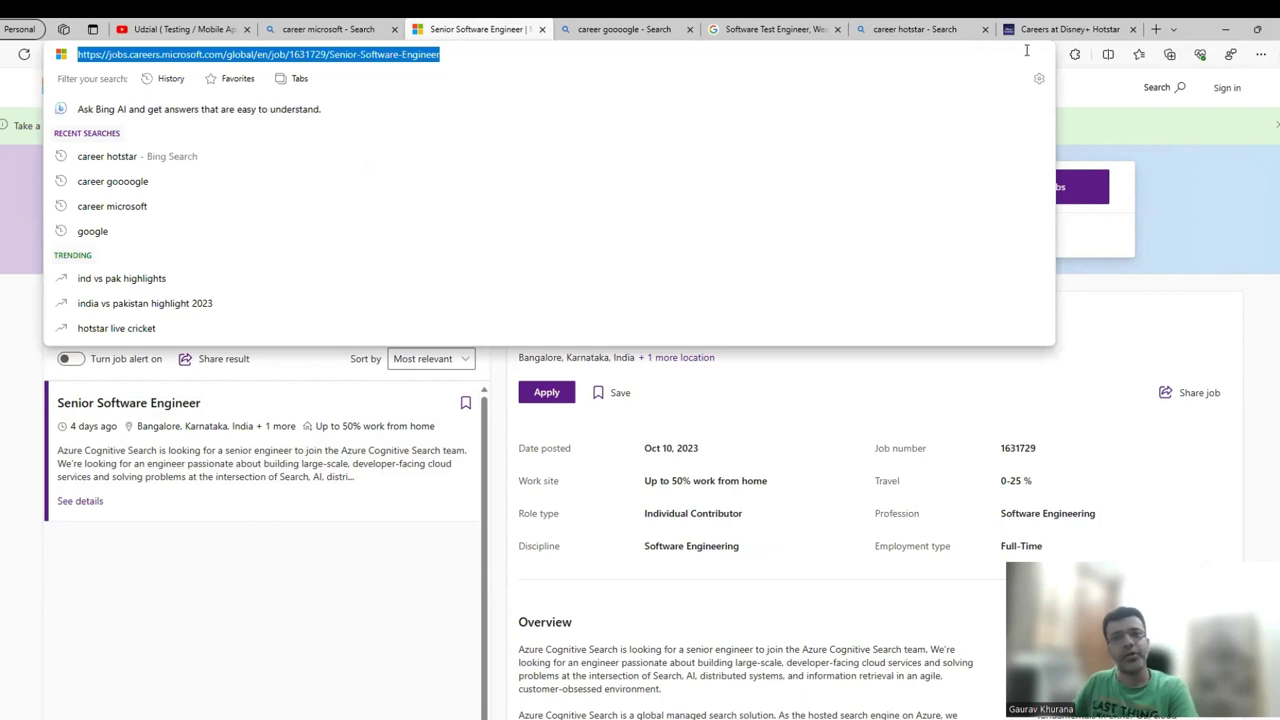
Reach LinkedIn through a Bing search for 'linkedin', then search LinkedIn for 'apple'.
click(1156, 29)
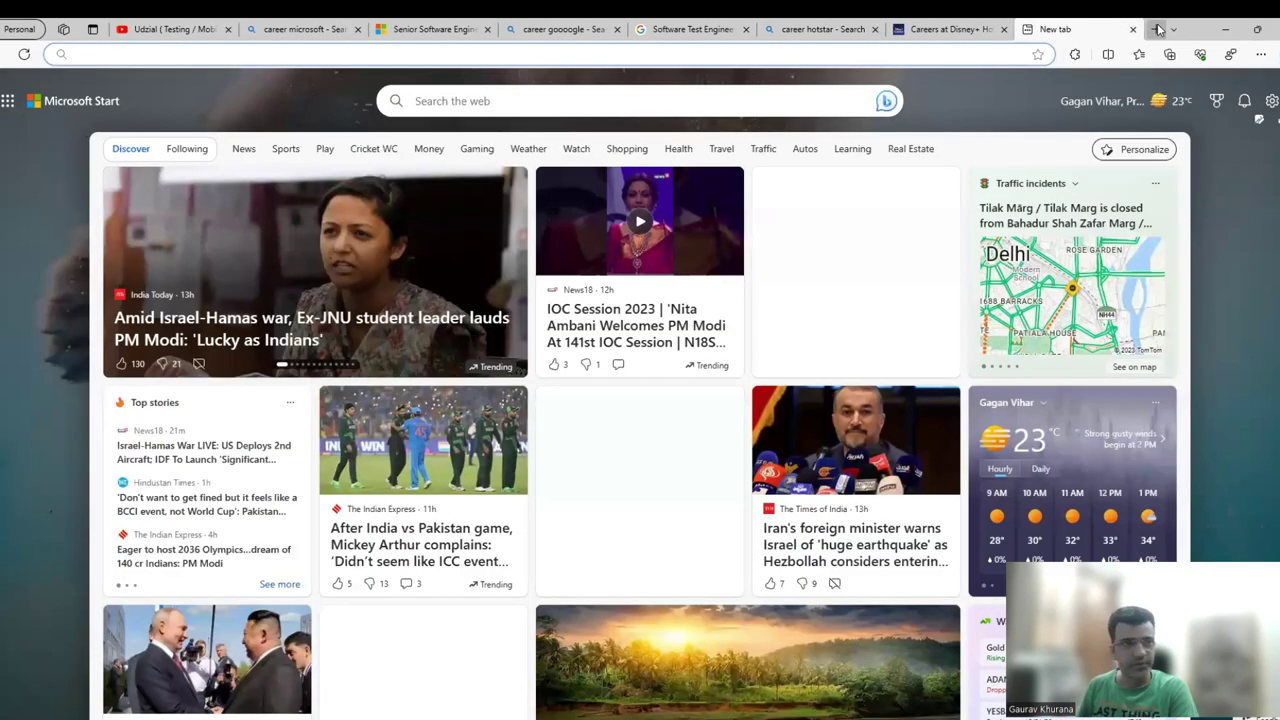
text(linkedin)
key(Return)
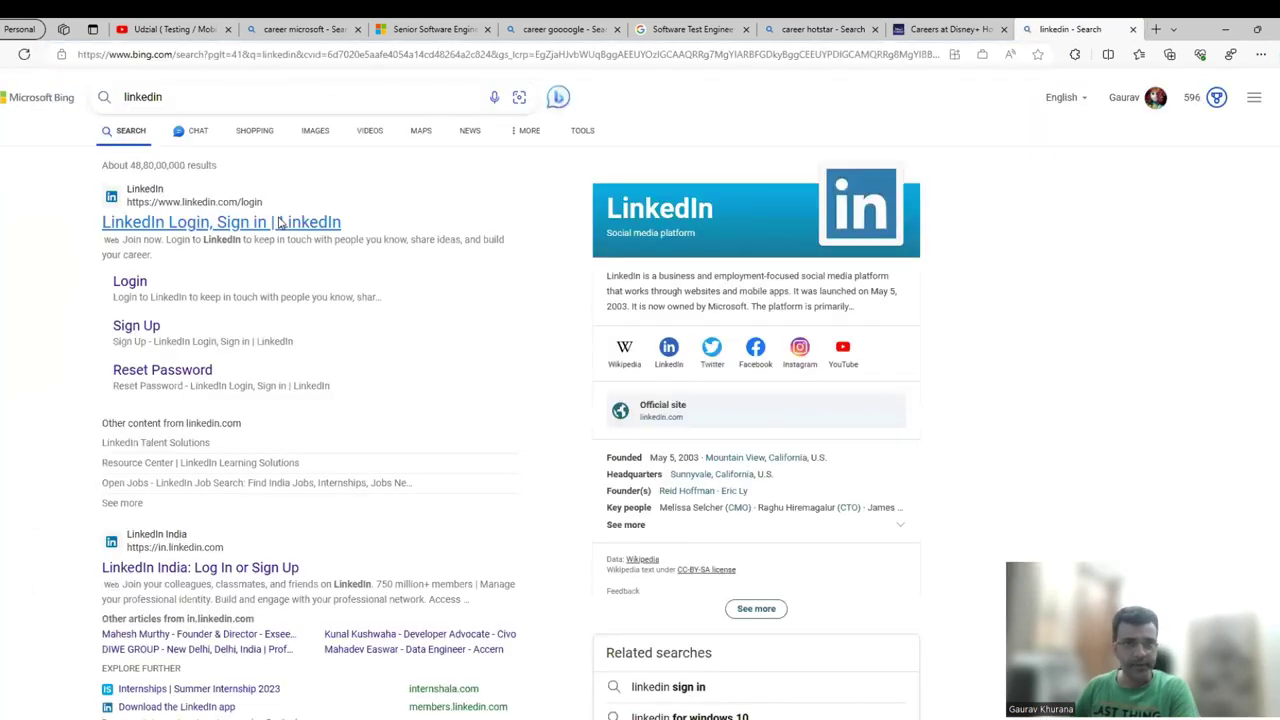
click(280, 222)
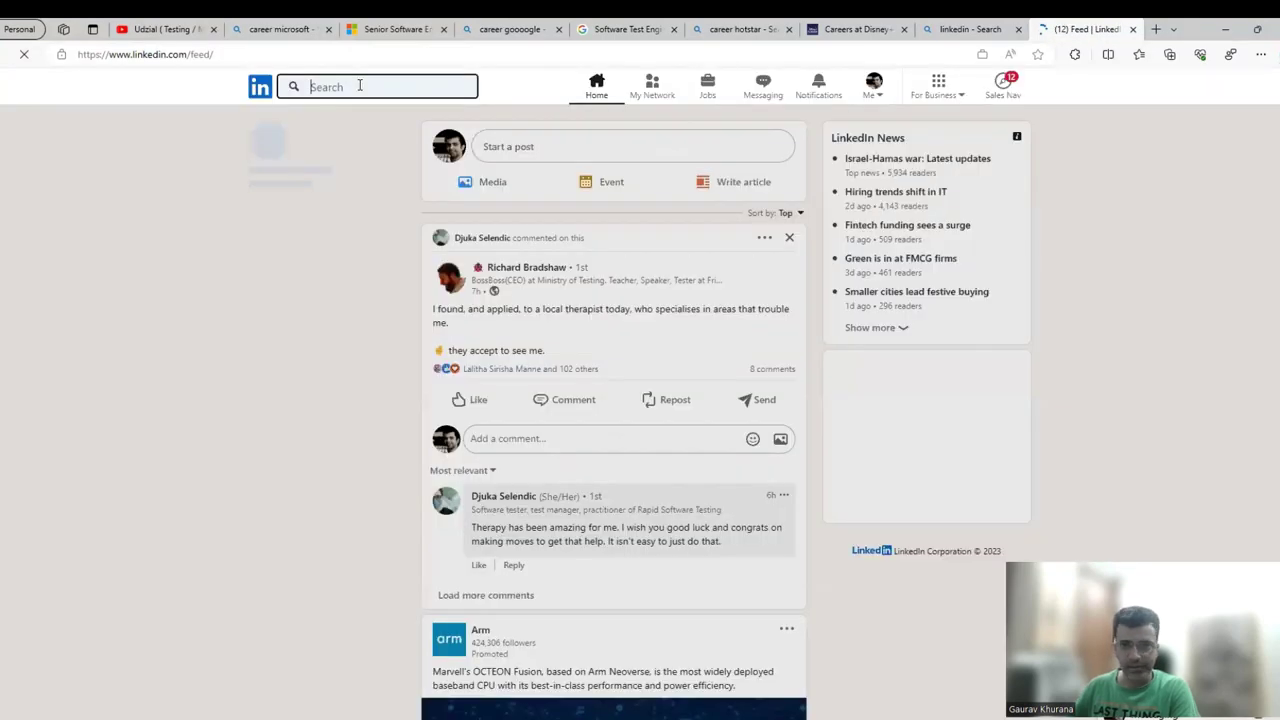
text(app)
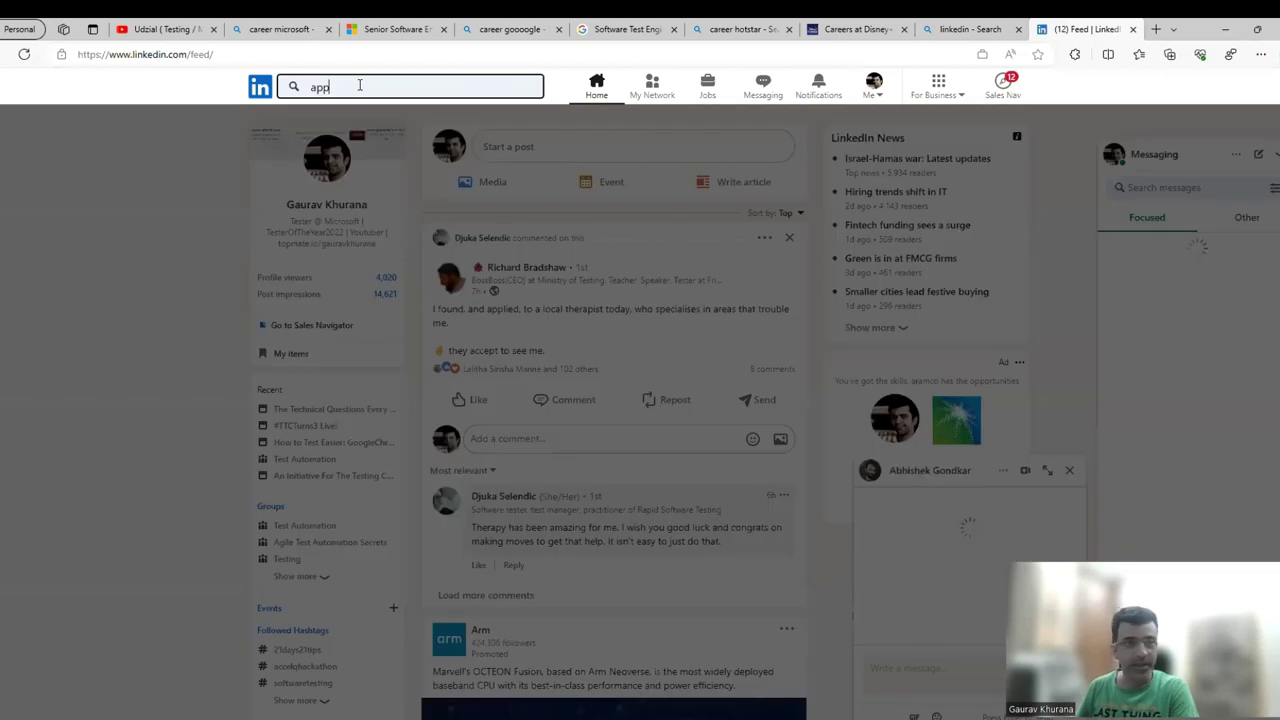
text(le)
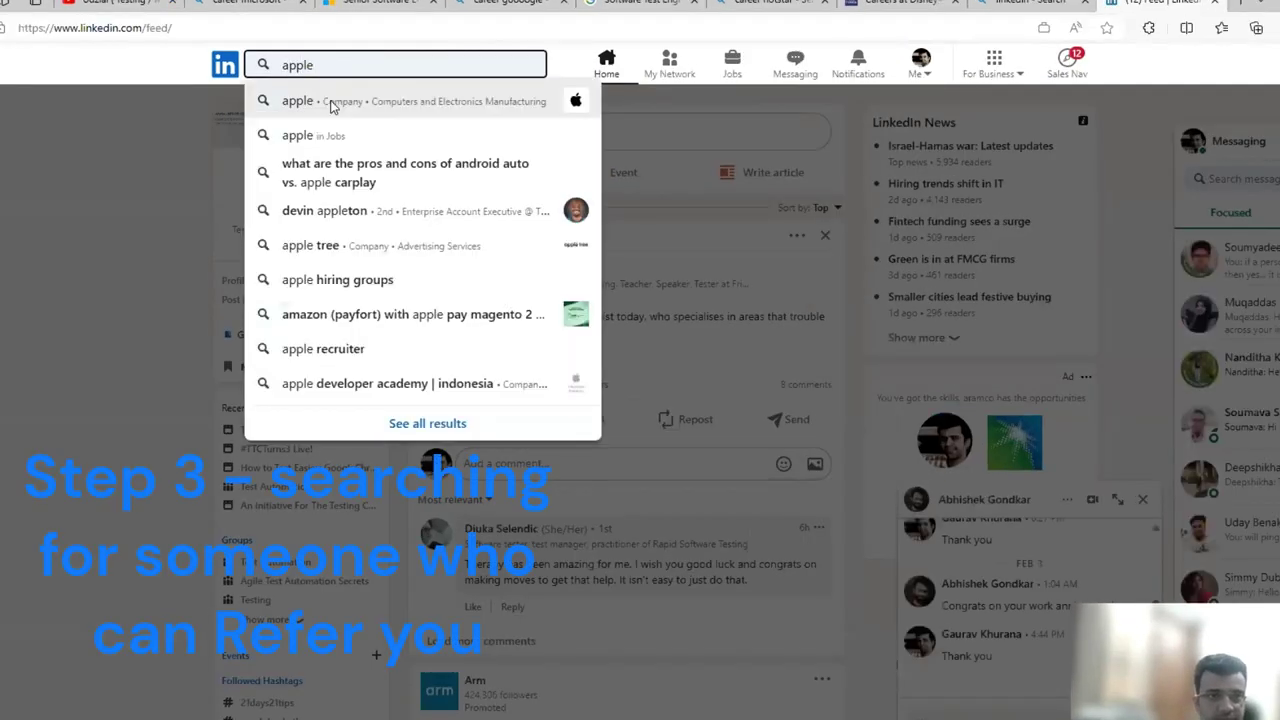
key(Return)
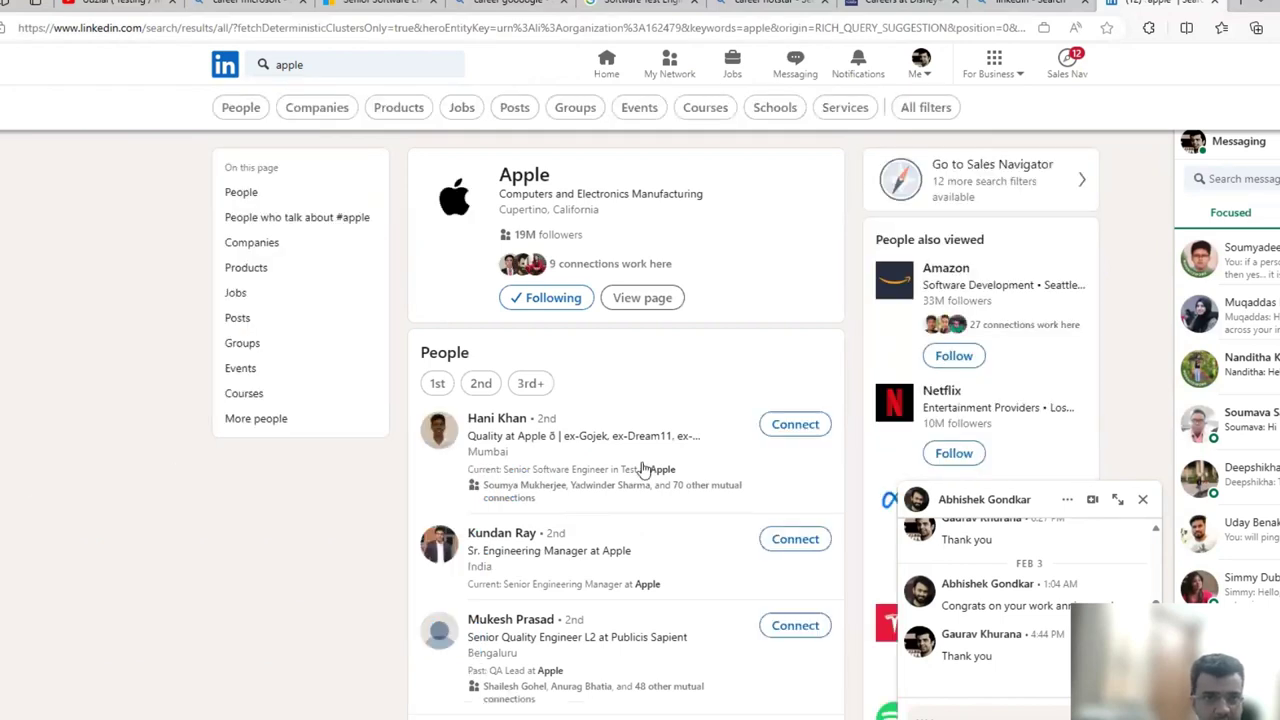
Show all people results for apple, limited to 1st-degree connections.
scroll(614, 488, down, 1)
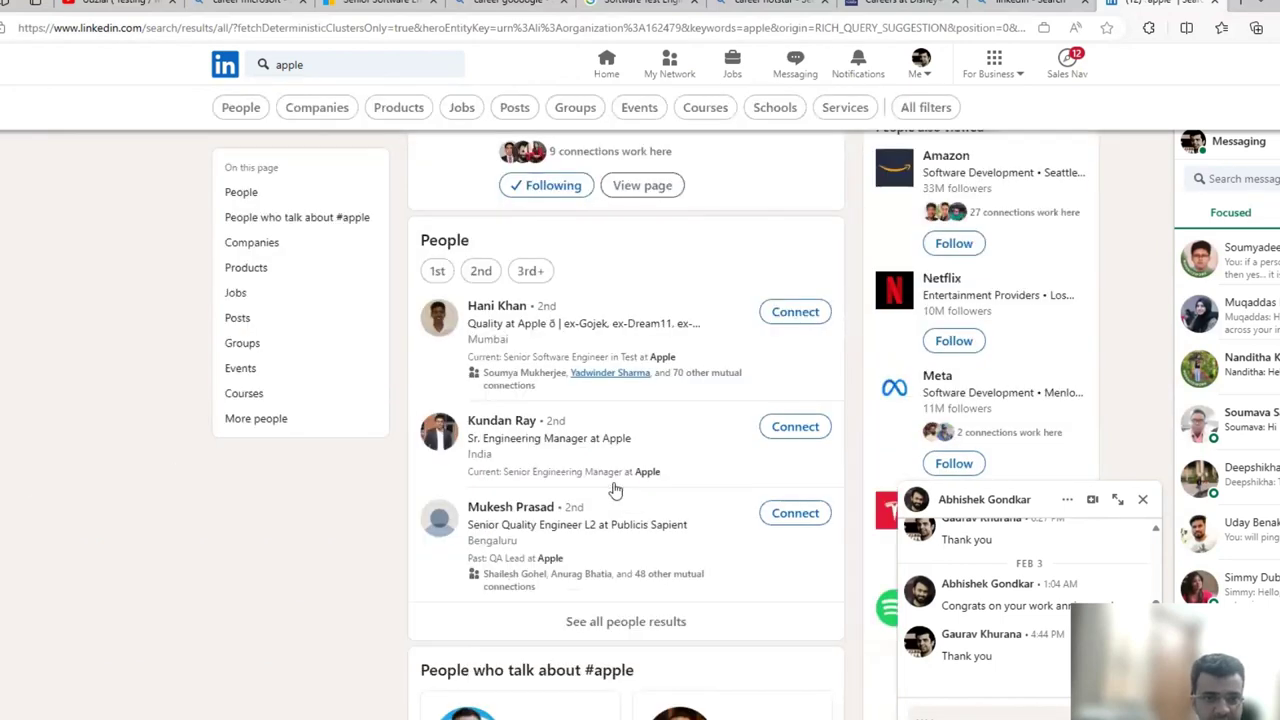
click(625, 621)
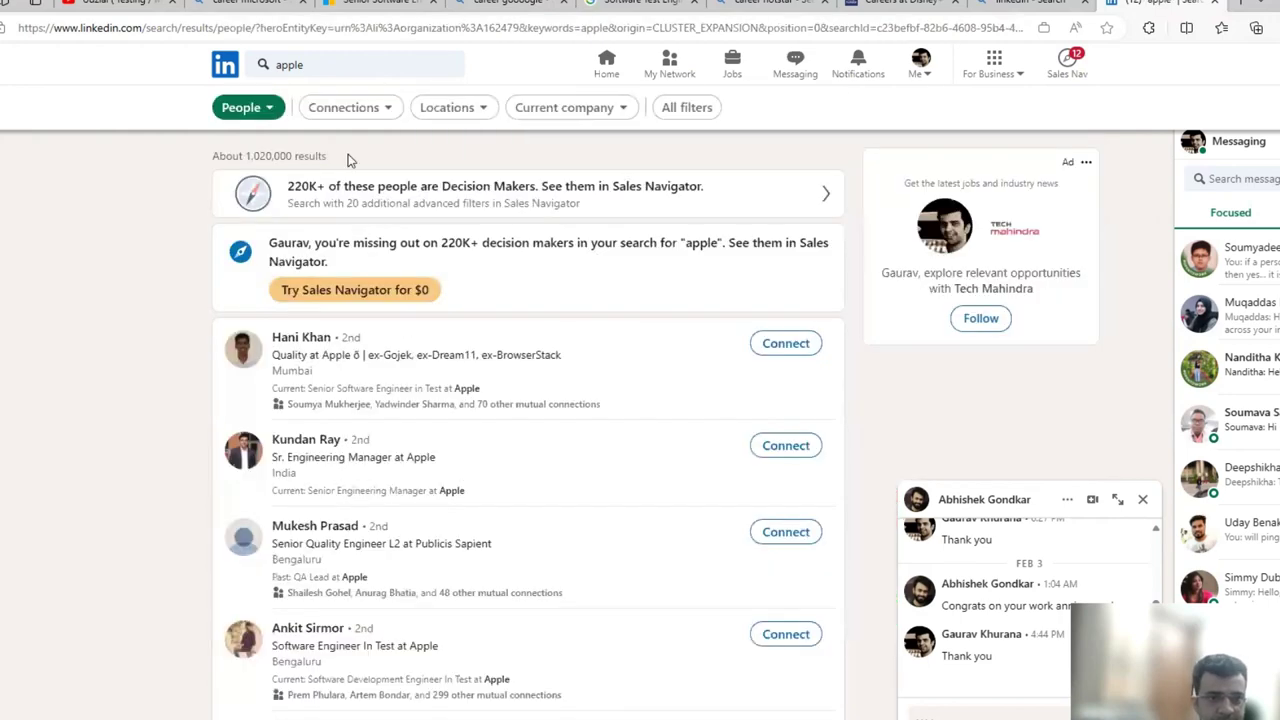
click(369, 117)
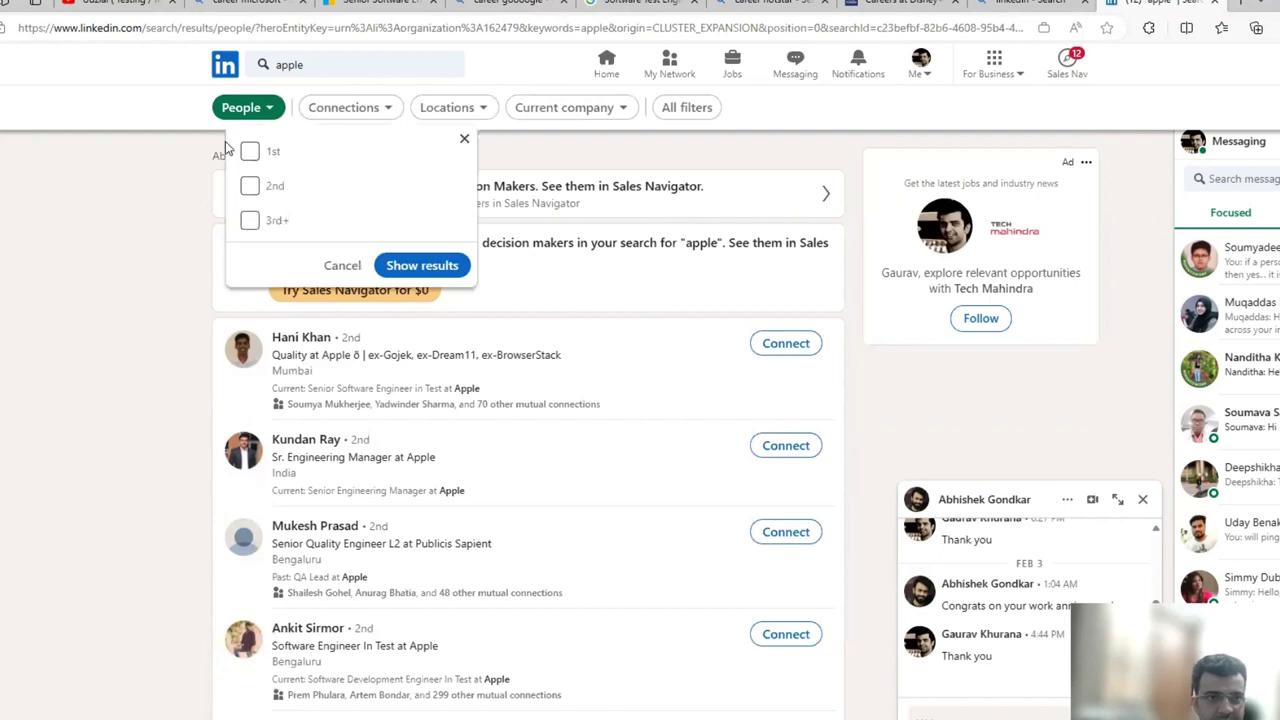
click(250, 151)
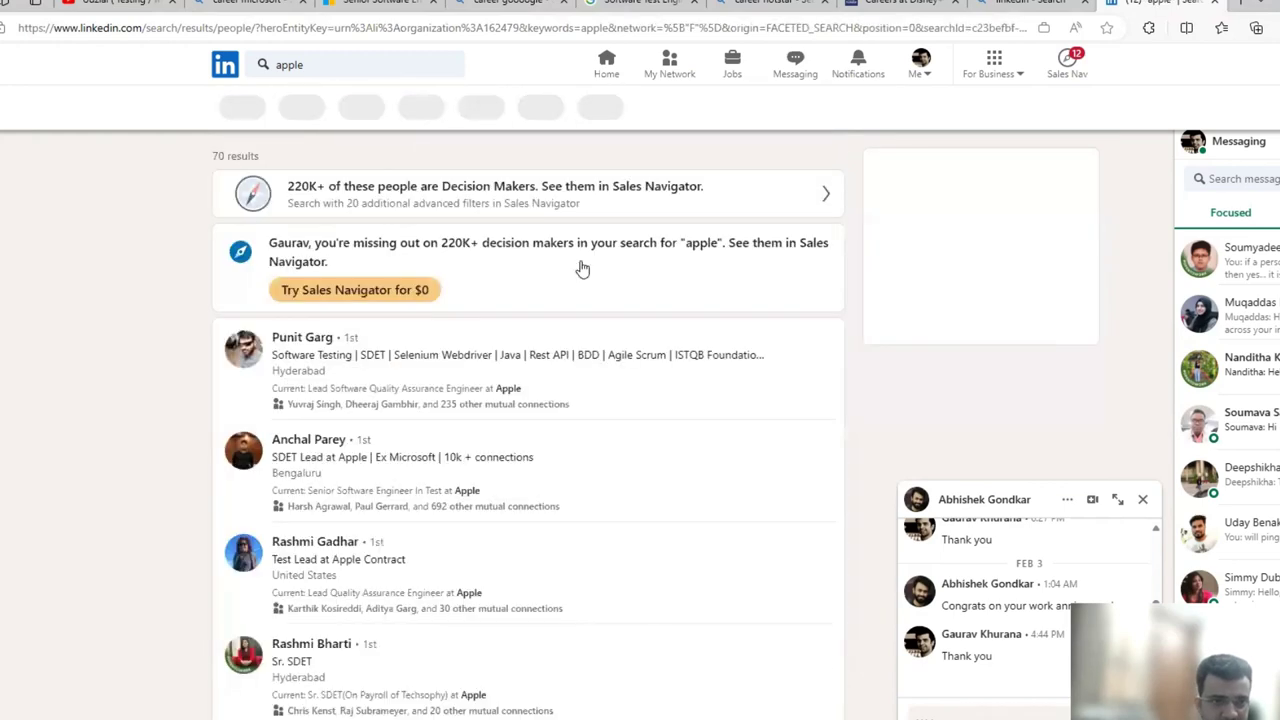
Start a chat with the Apple engineering manager and clear the wrongly pasted Lucene sentence.
scroll(582, 391, down, 2)
scroll(585, 375, down, 2)
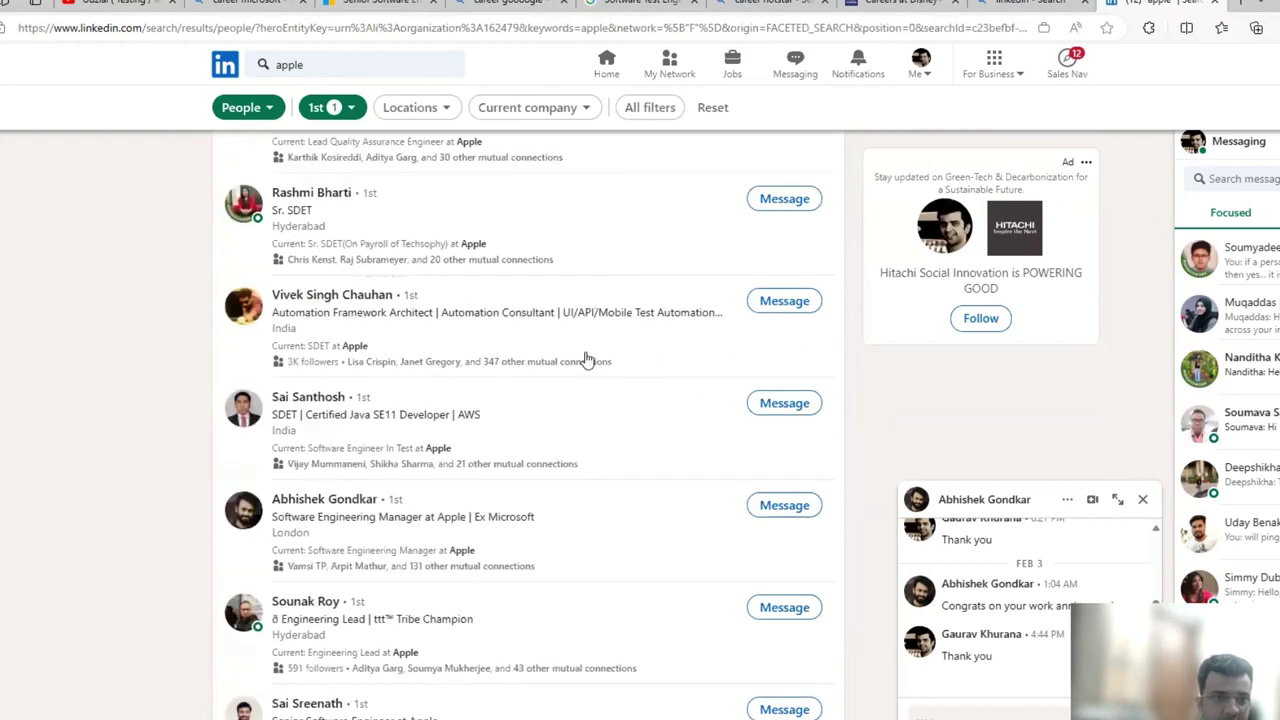
scroll(614, 483, up, 5)
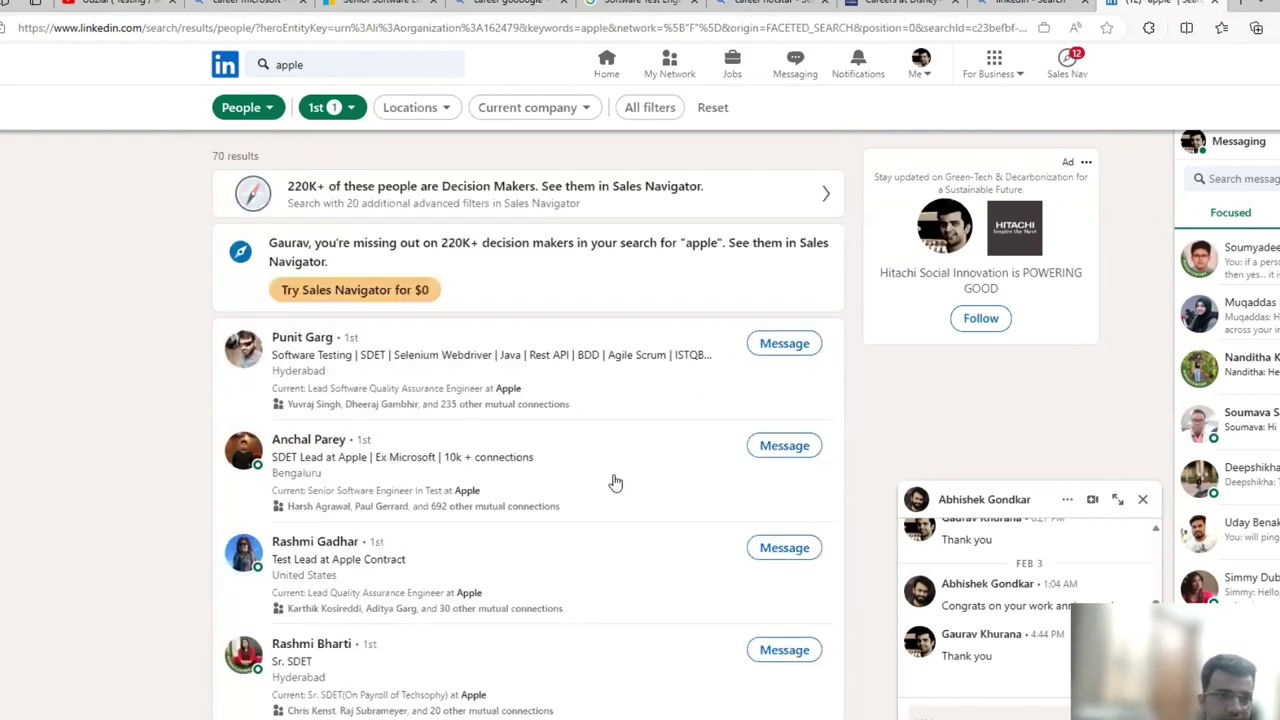
scroll(612, 481, down, 3)
scroll(177, 451, down, 2)
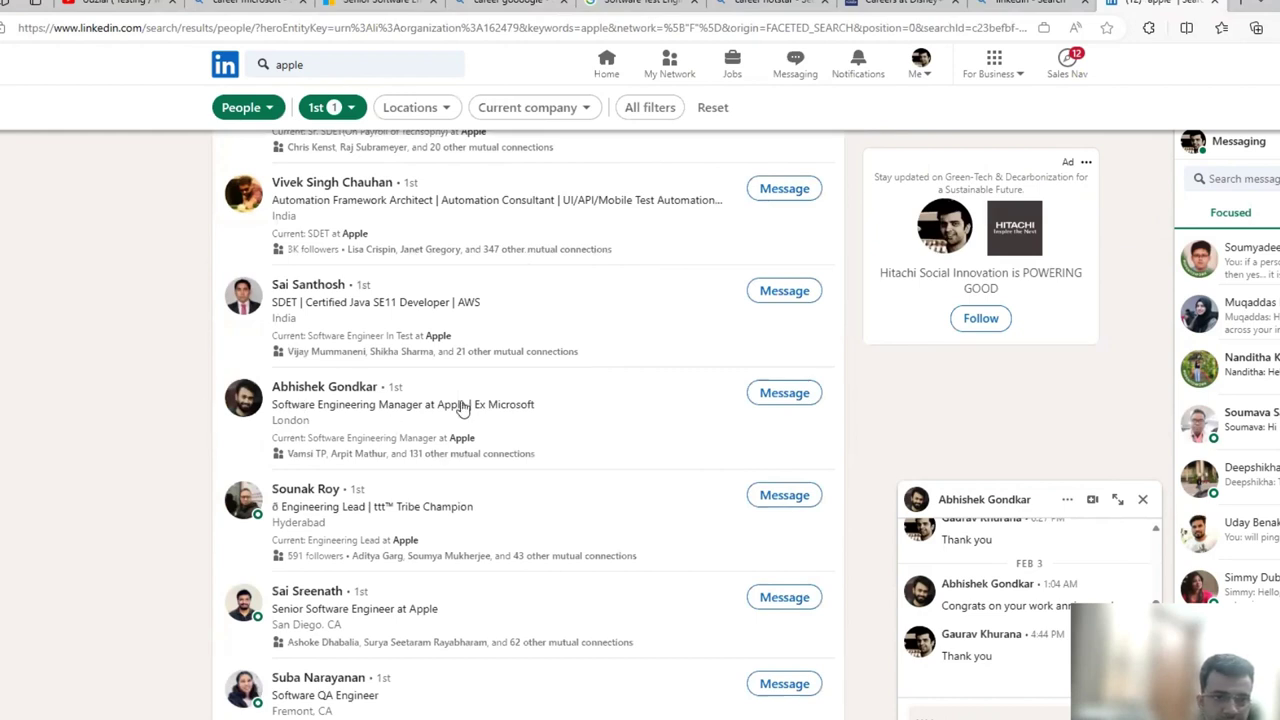
click(785, 393)
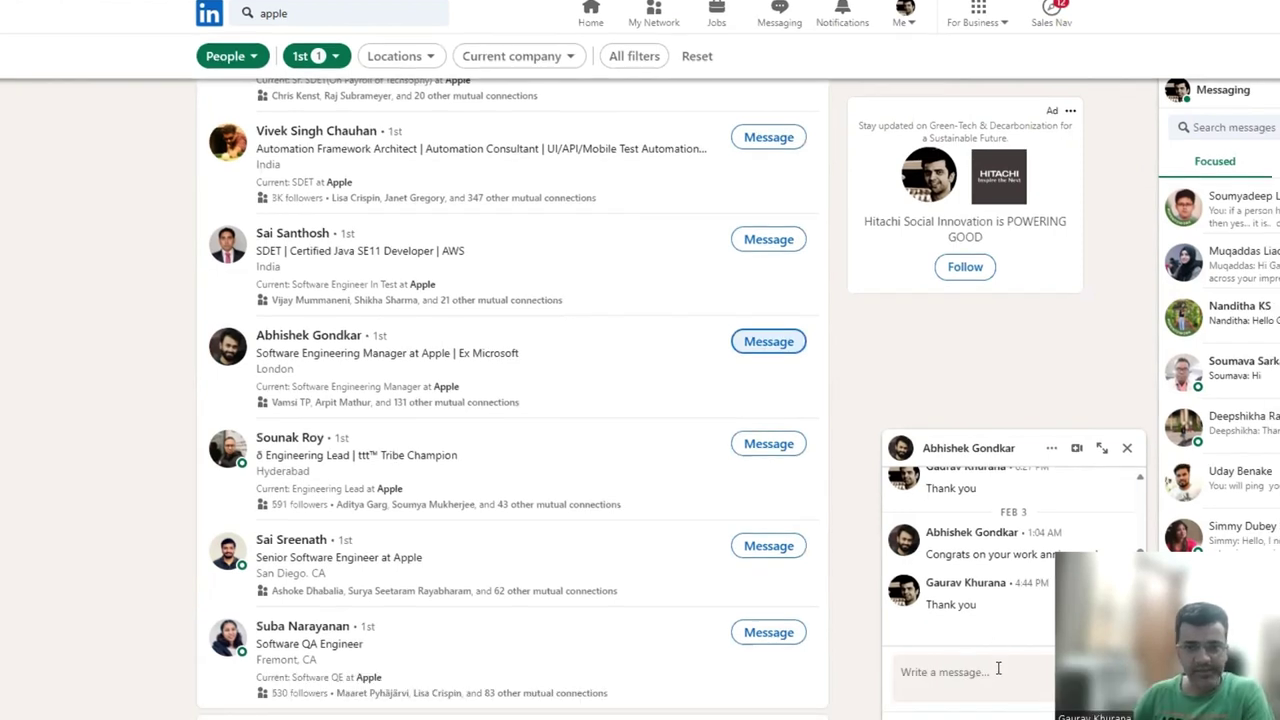
click(1013, 719)
key(ctrl+v)
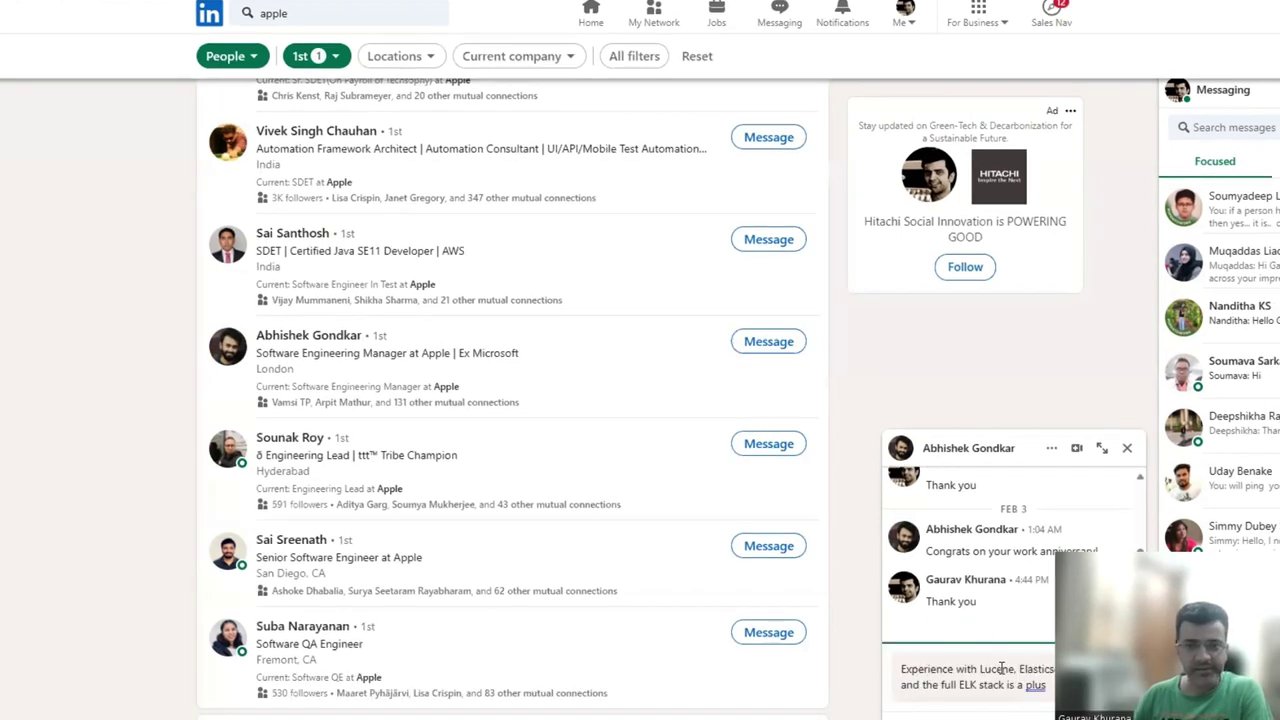
key(ctrl+a)
key(BackSpace)
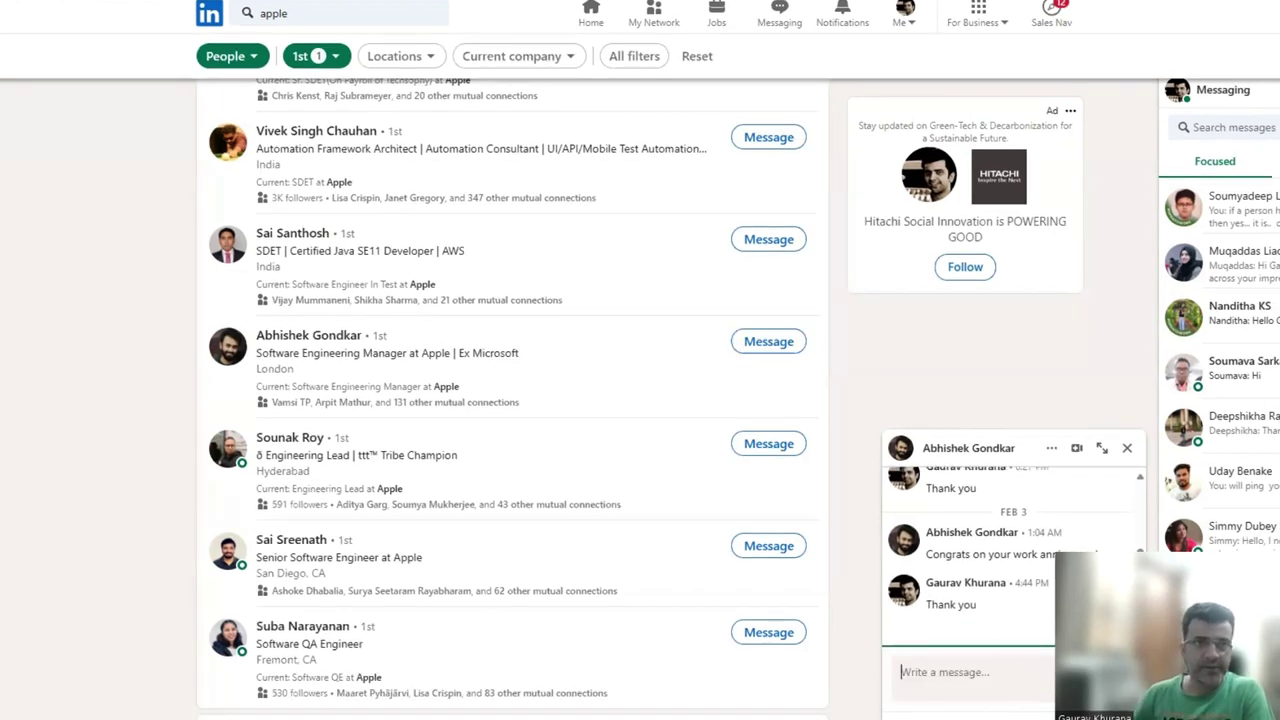
Copy the Microsoft Careers job 1631729 link and paste it into the chat.
click(475, 12)
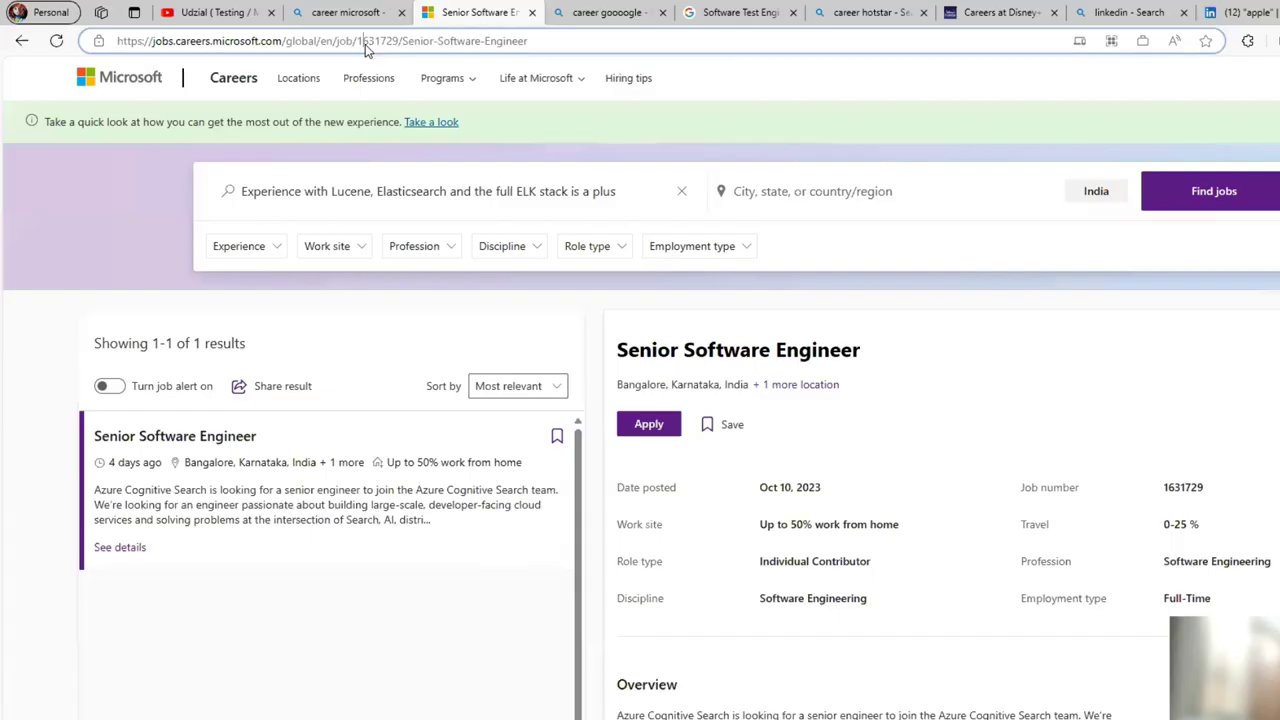
click(372, 41)
double_click(388, 41)
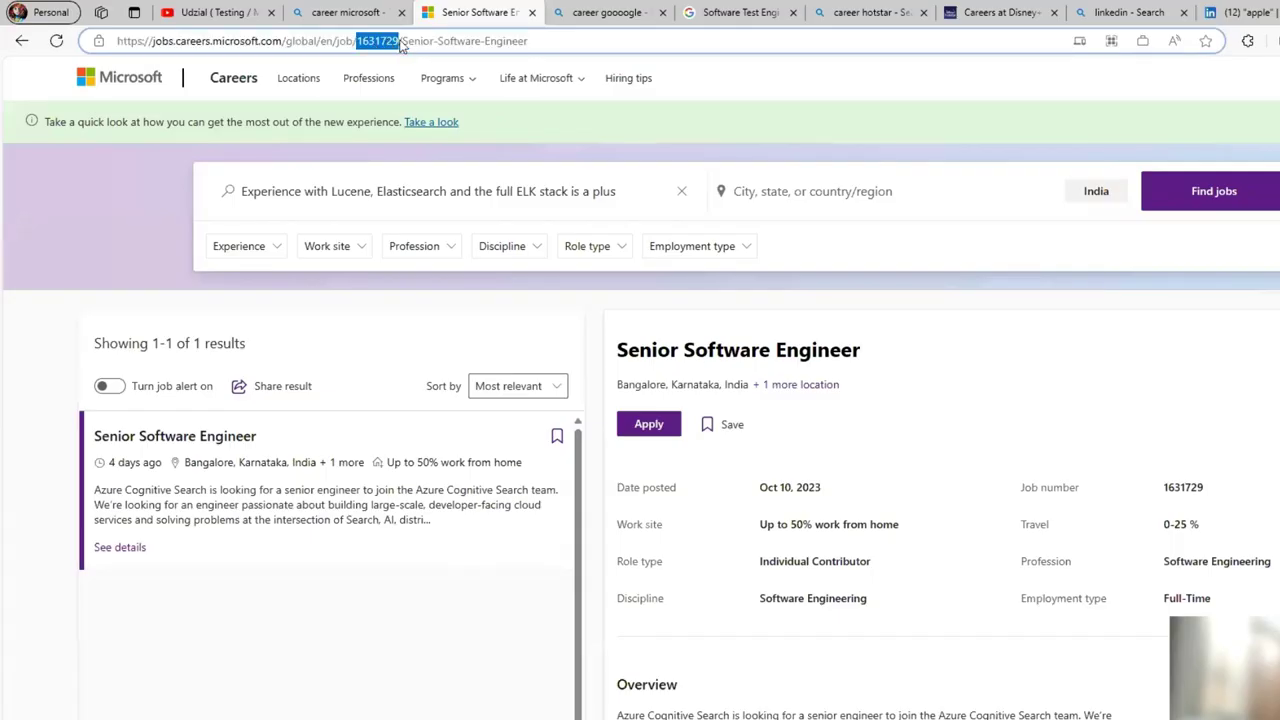
key(ctrl+a)
key(ctrl+c)
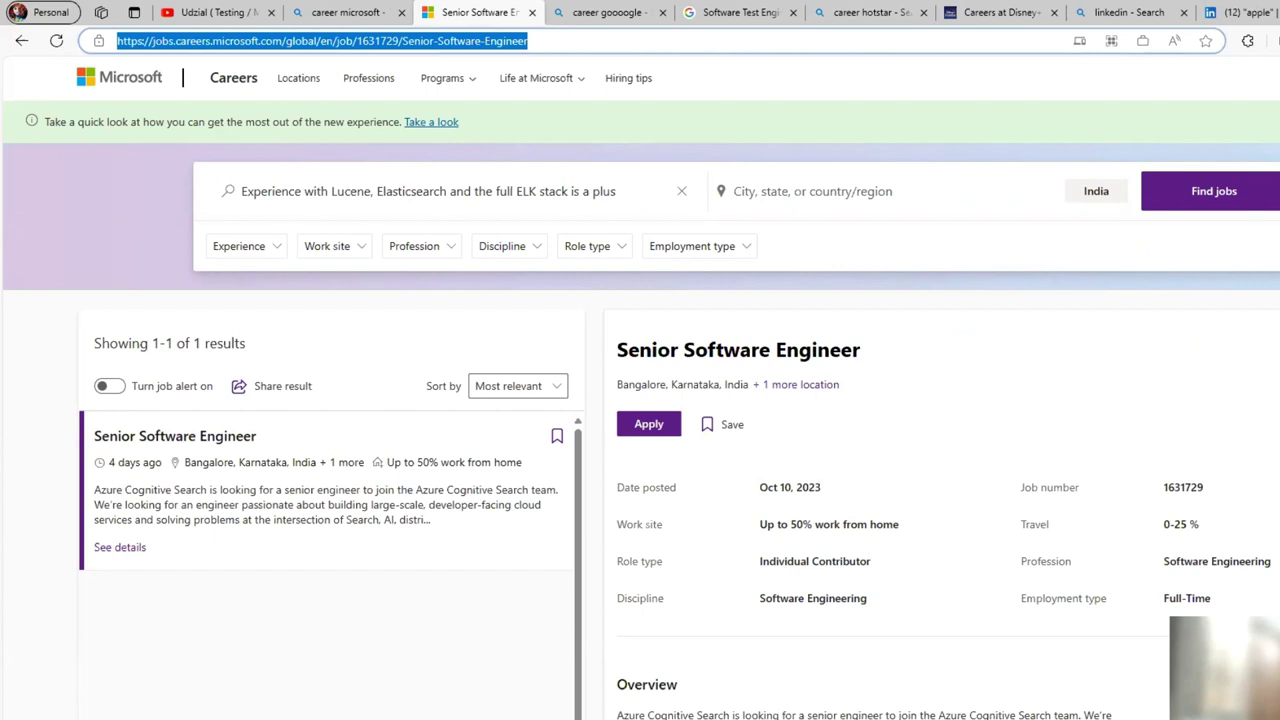
click(1240, 12)
click(1220, 533)
key(ctrl+v)
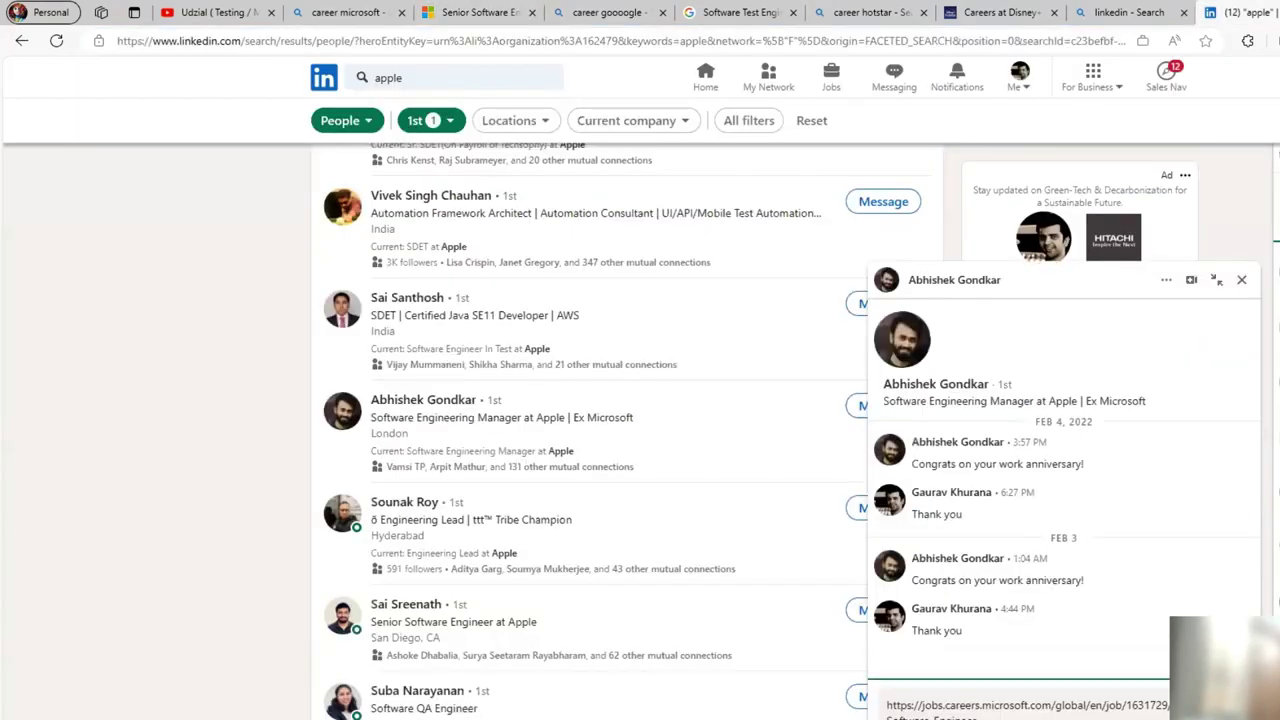
Add 'could you please refer me and let me know if further details needed' after the link.
text(could you please r)
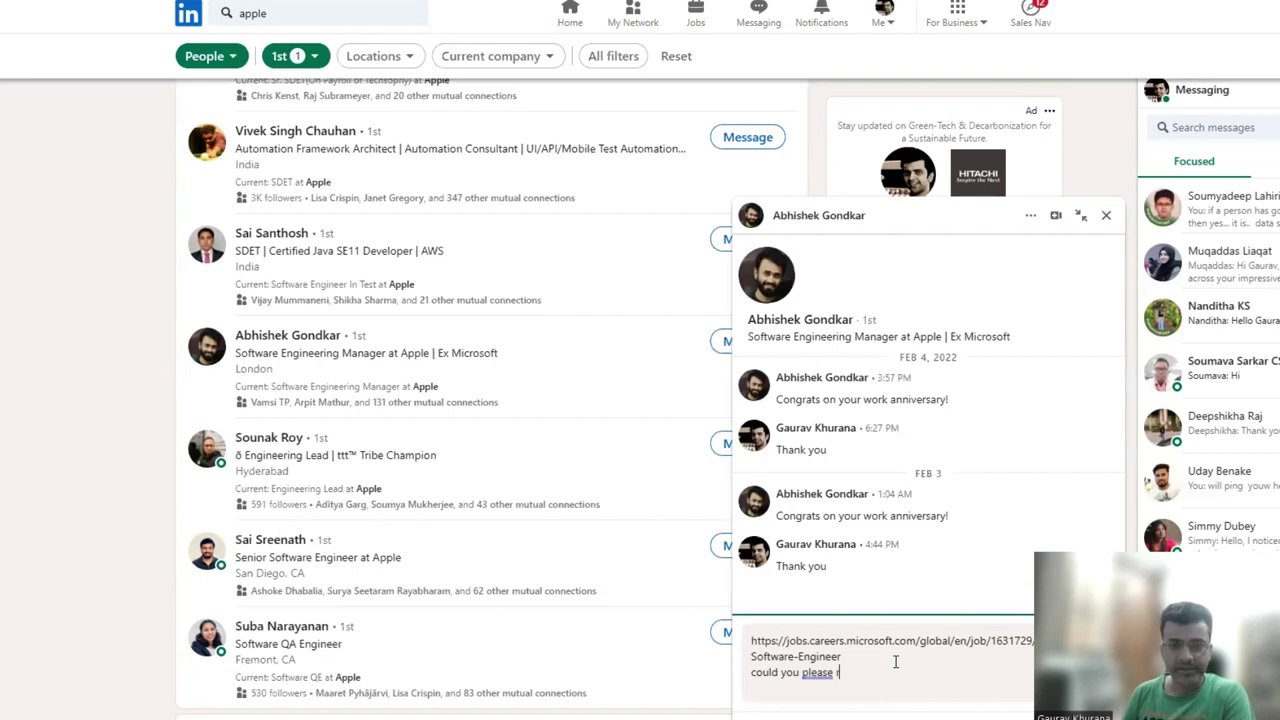
text(efer me)
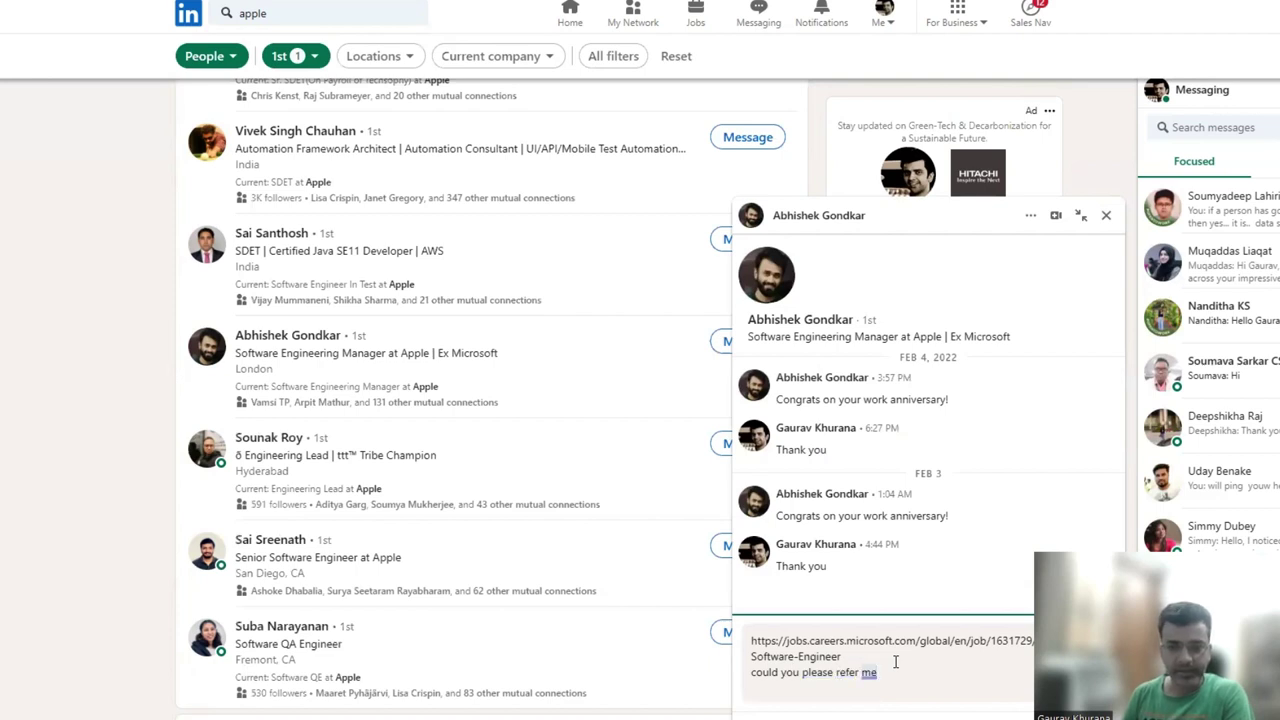
text( and le)
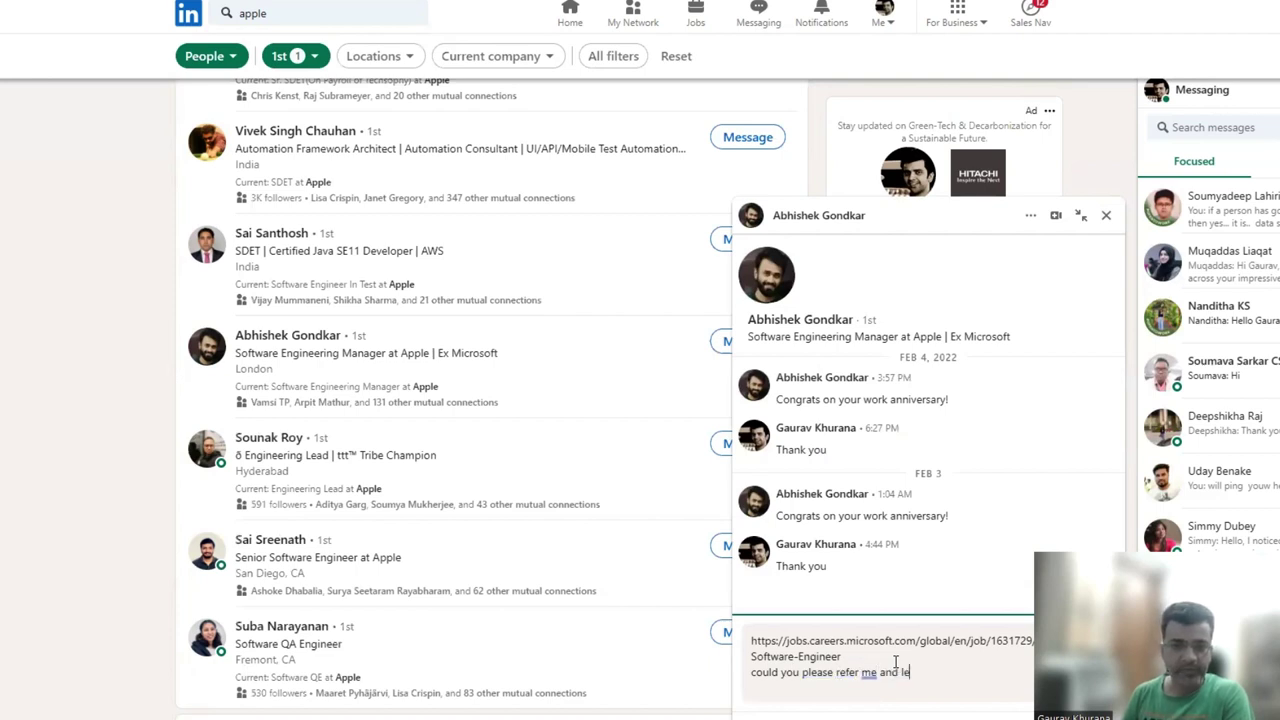
text(t me know if fur)
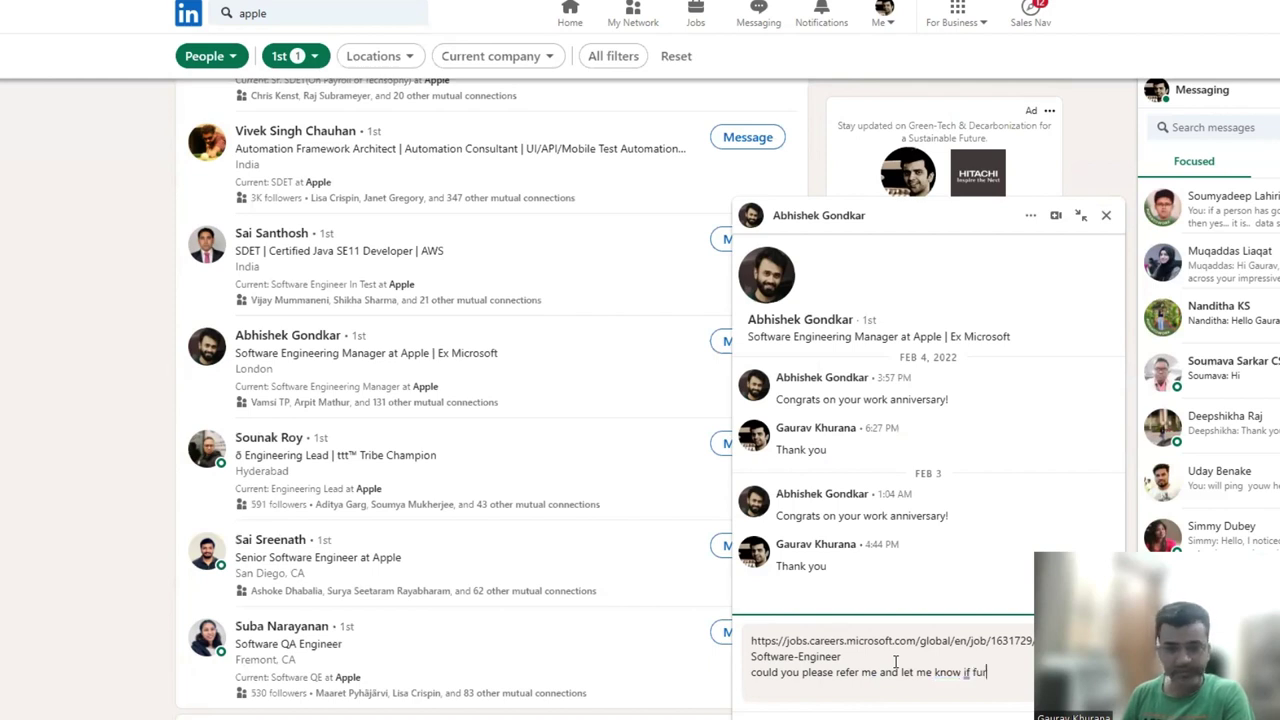
text(ther details needed)
key(Home)
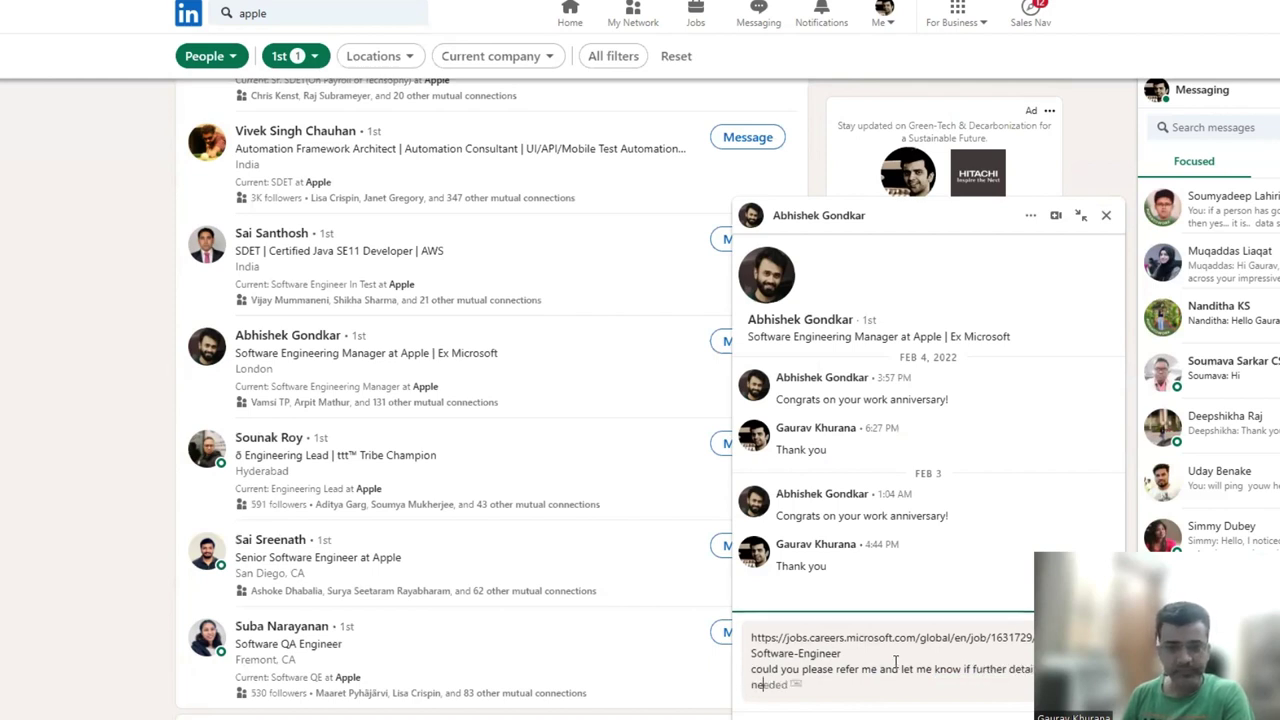
key(End)
text(()
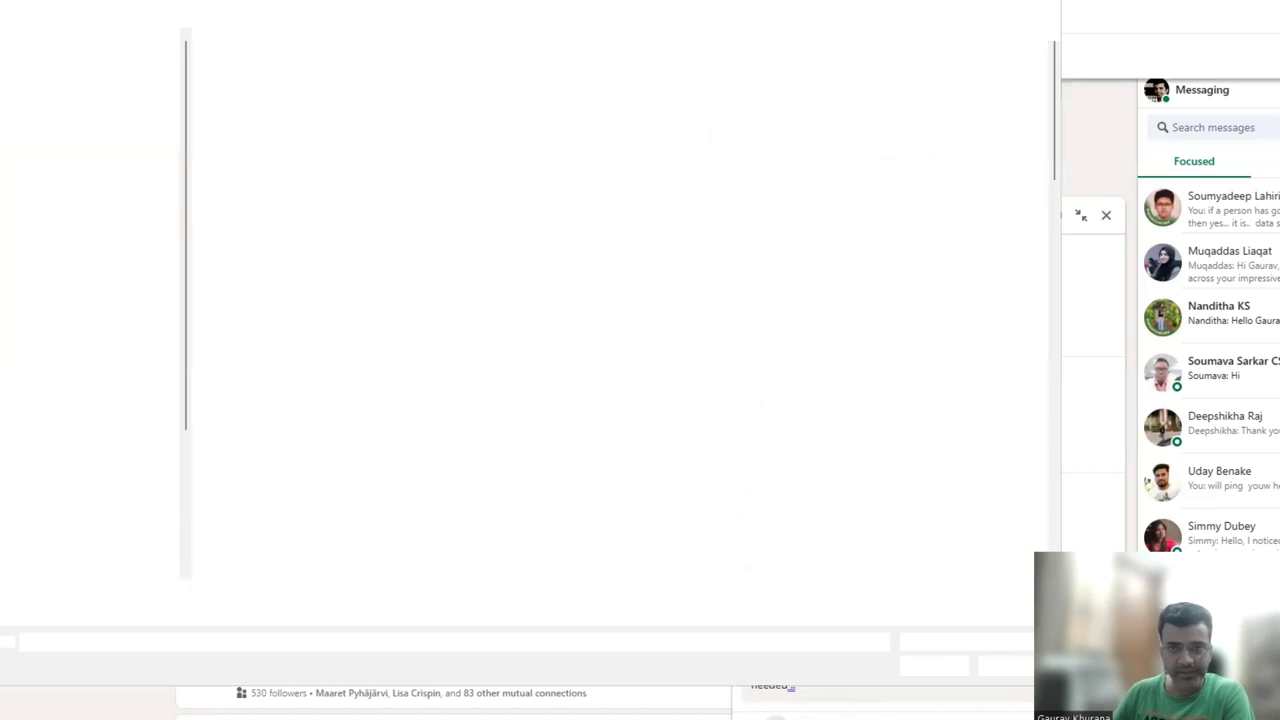
click(813, 689)
Sign off with the sender's first name, last name and e-mail on separate lines.
key(Return)
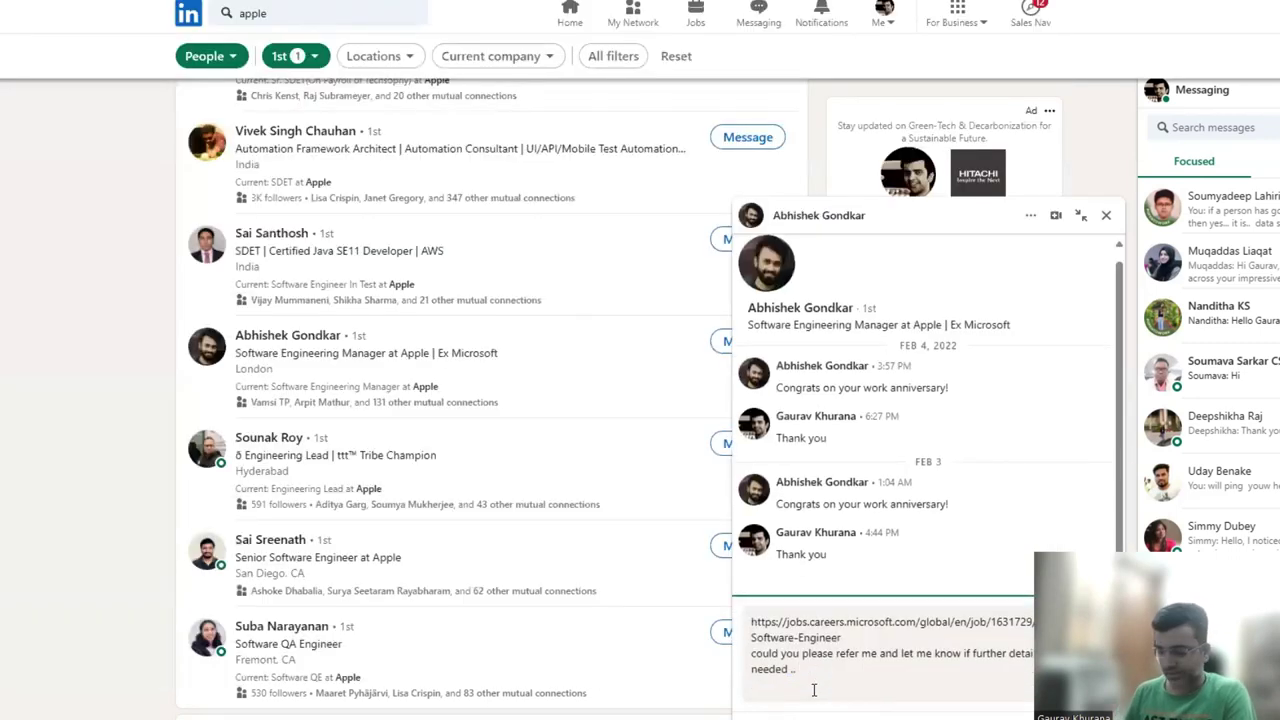
key(Return)
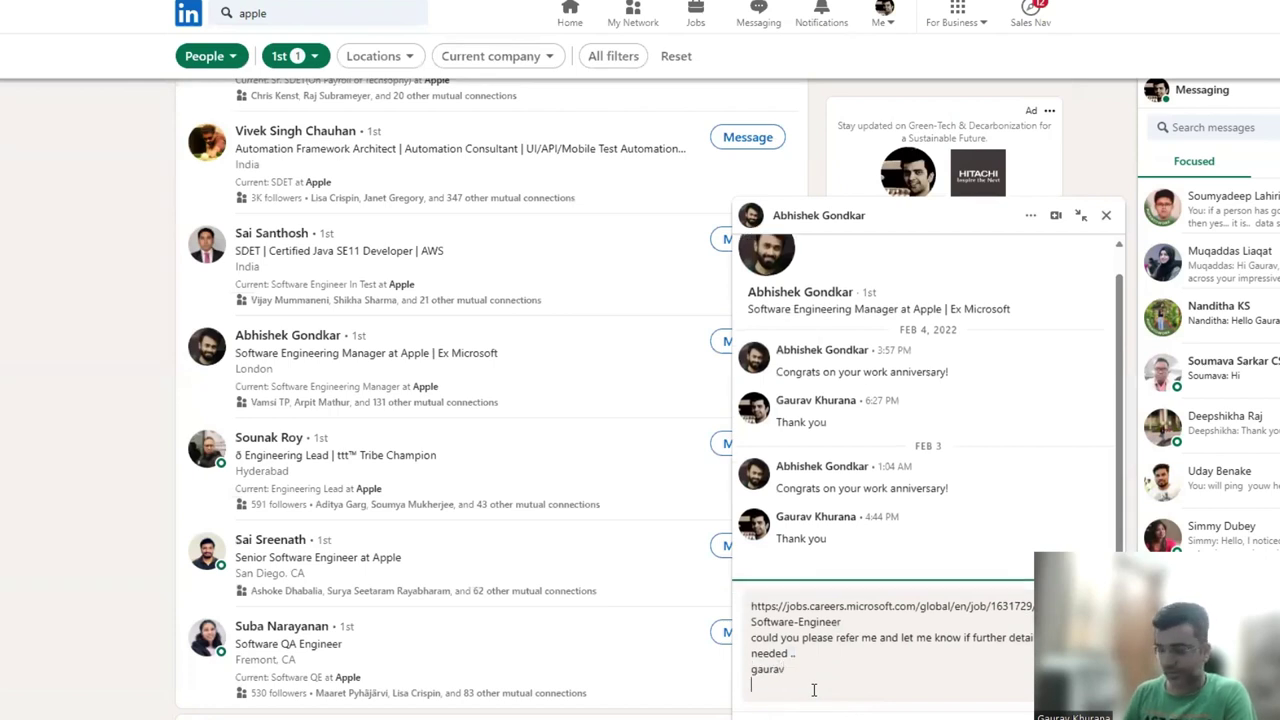
key(shift+Return)
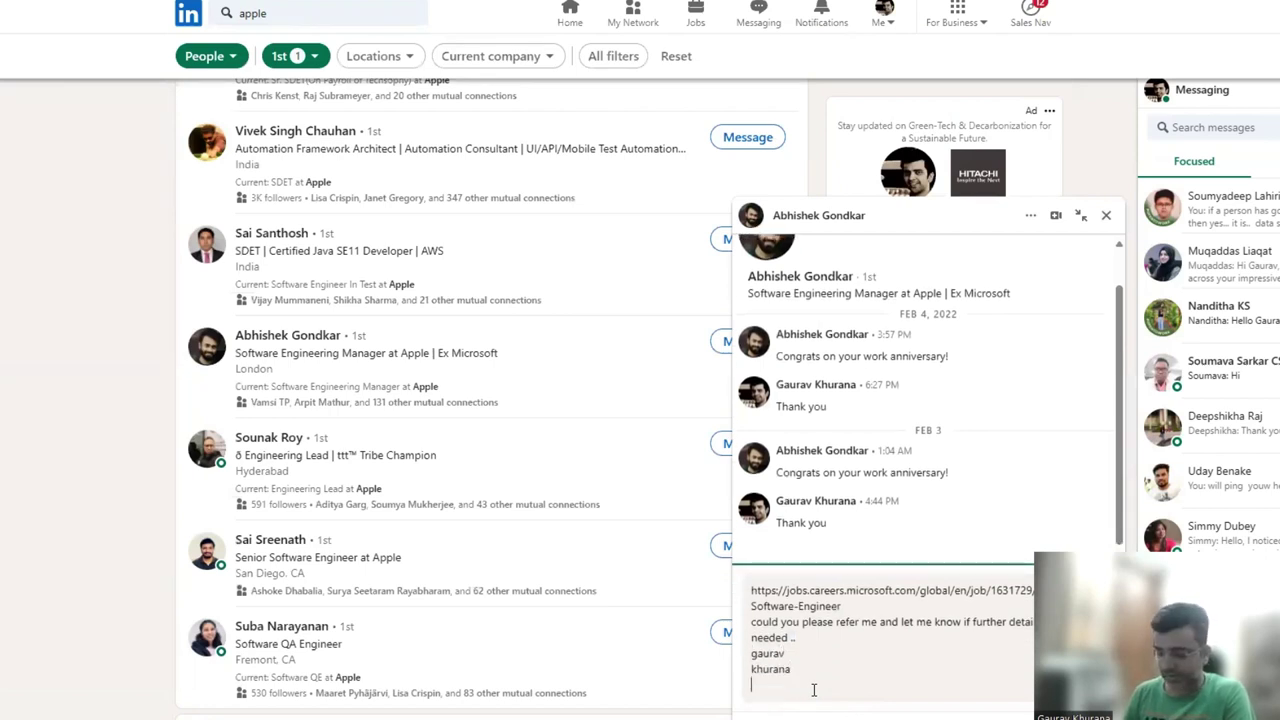
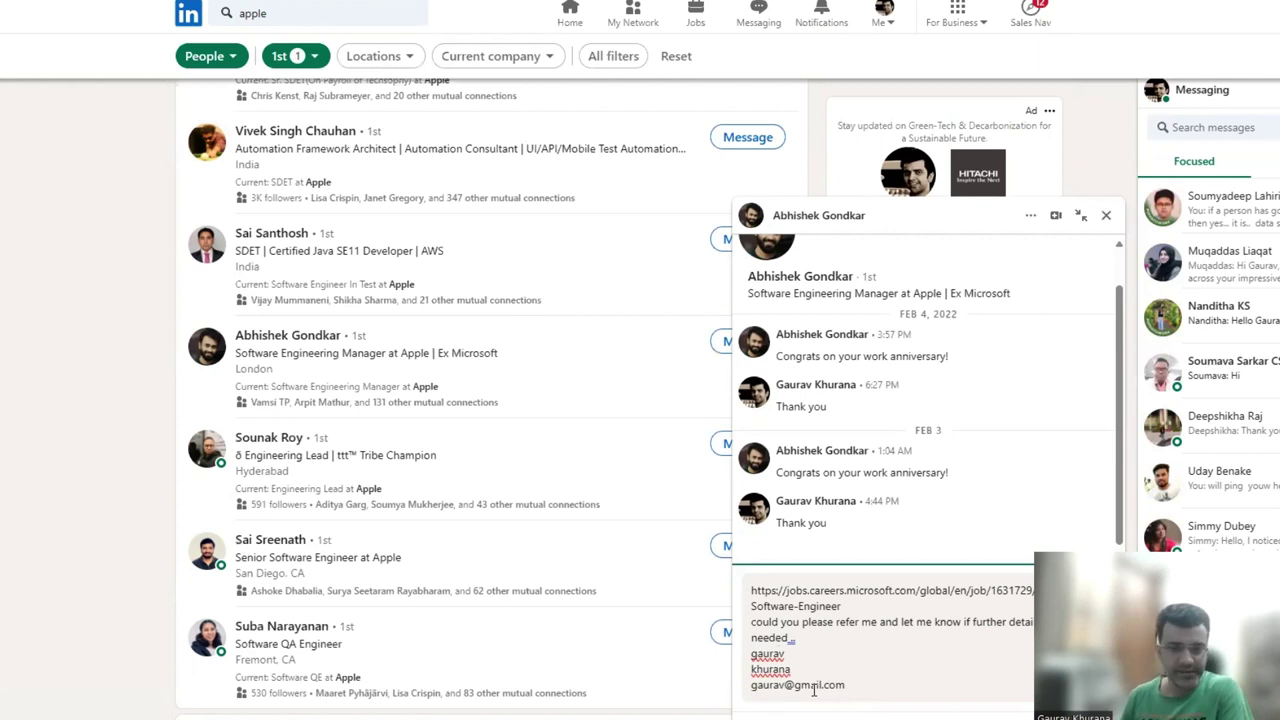
key(Return)
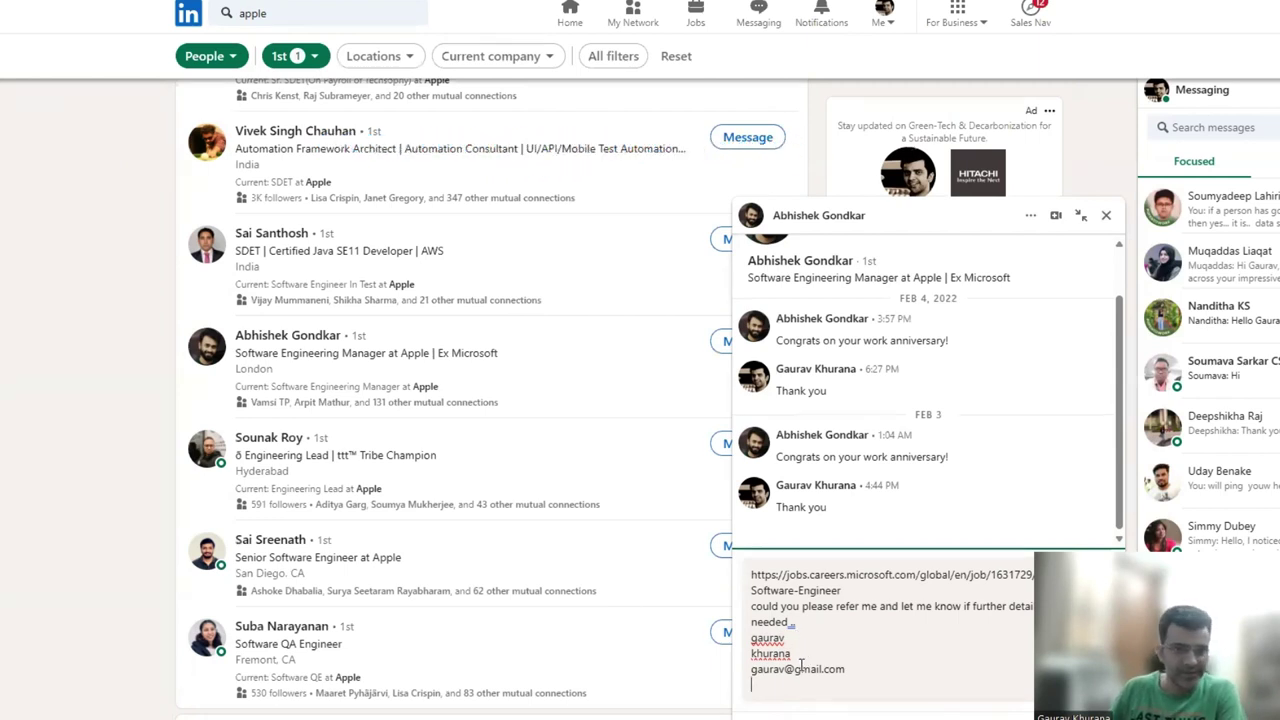
Delete the whole referral draft and go back to the Microsoft Careers job page.
click(855, 711)
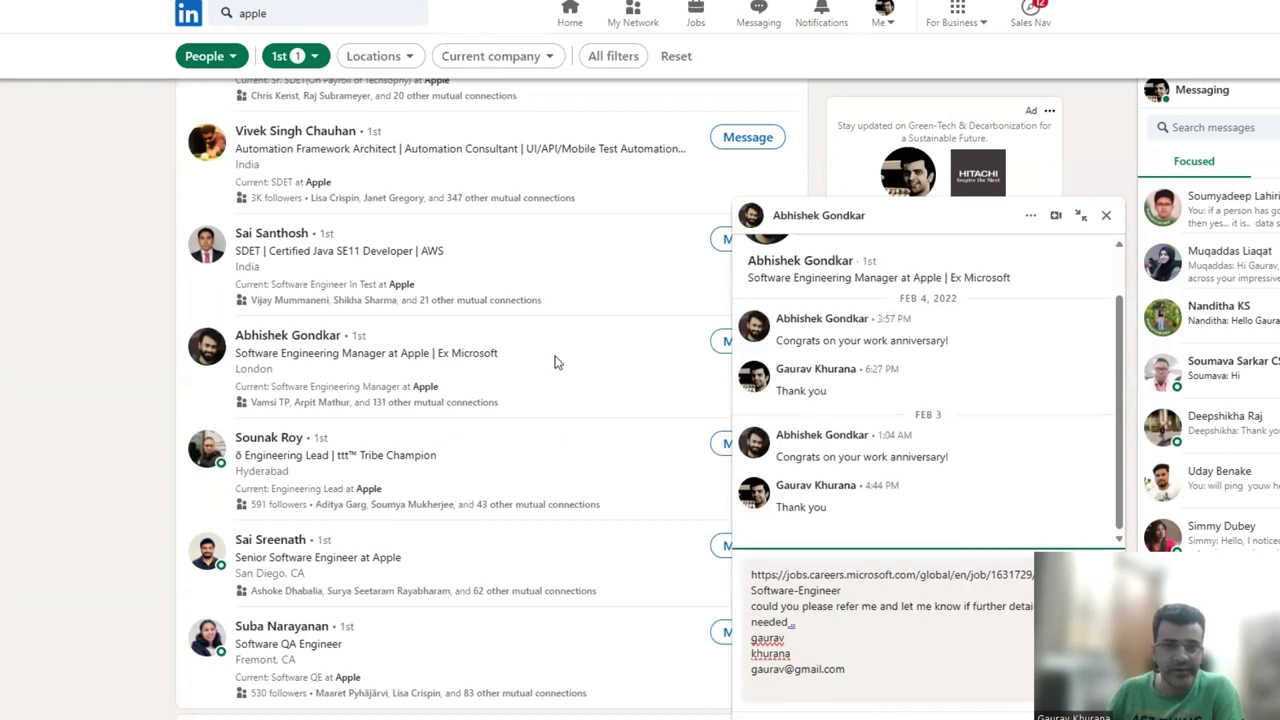
drag(862, 675, 735, 567)
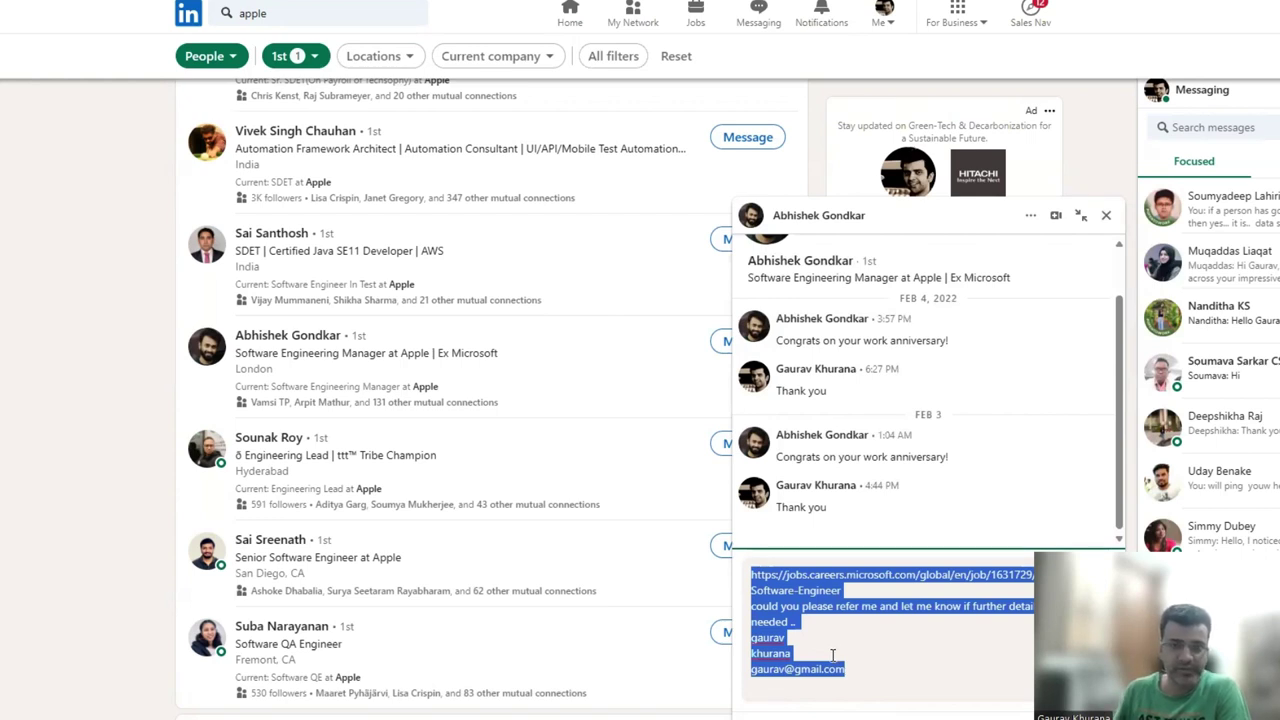
key(BackSpace)
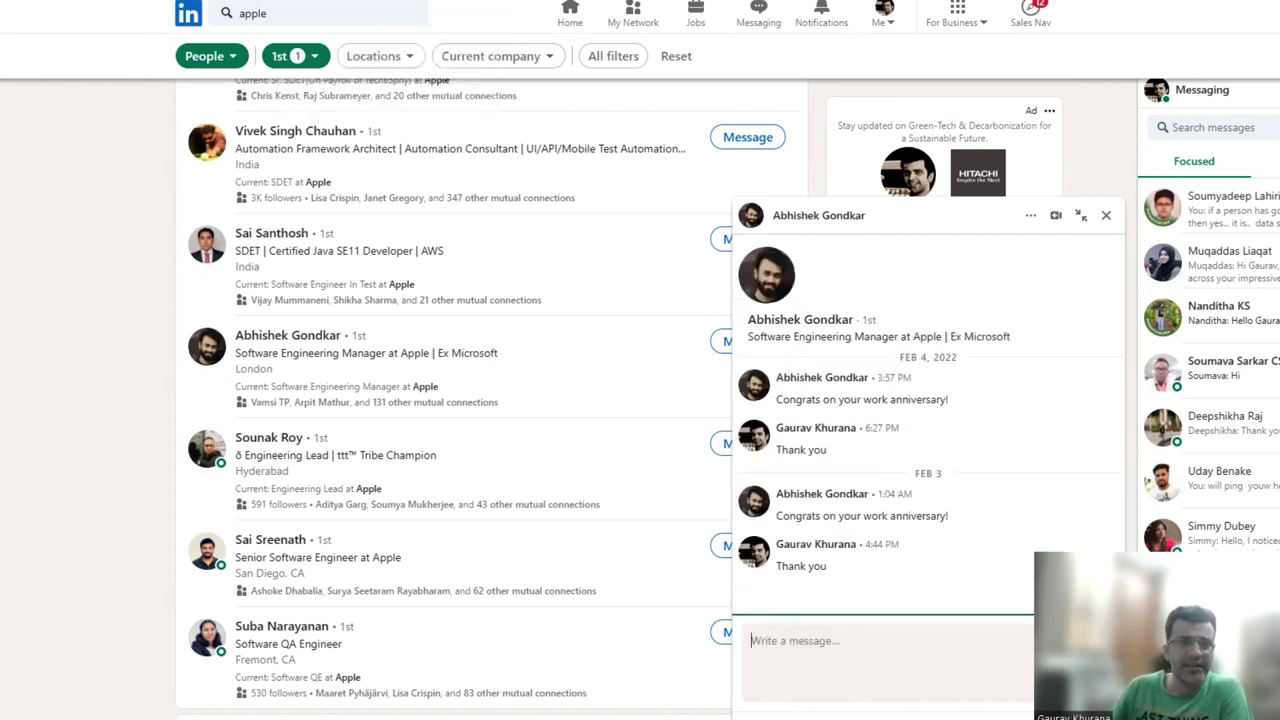
key(ctrl+Tab)
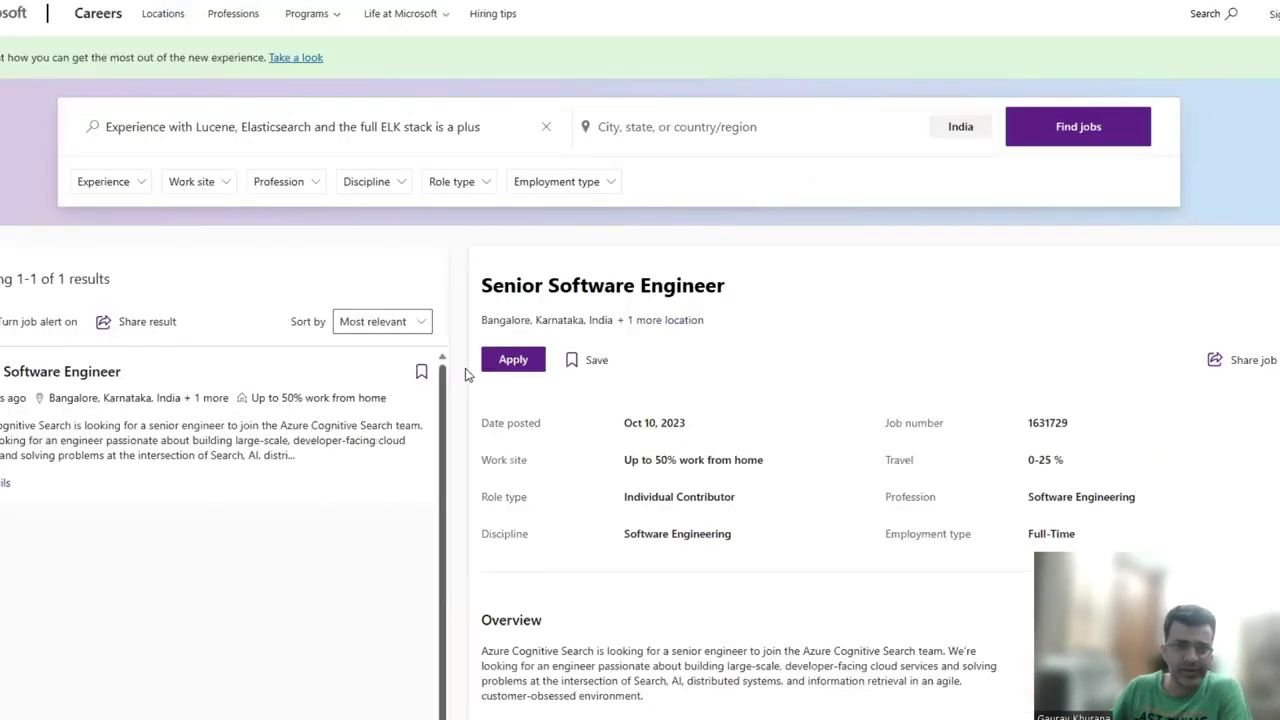
Try applying for job 1631729, then dismiss the sign-in prompt.
click(524, 366)
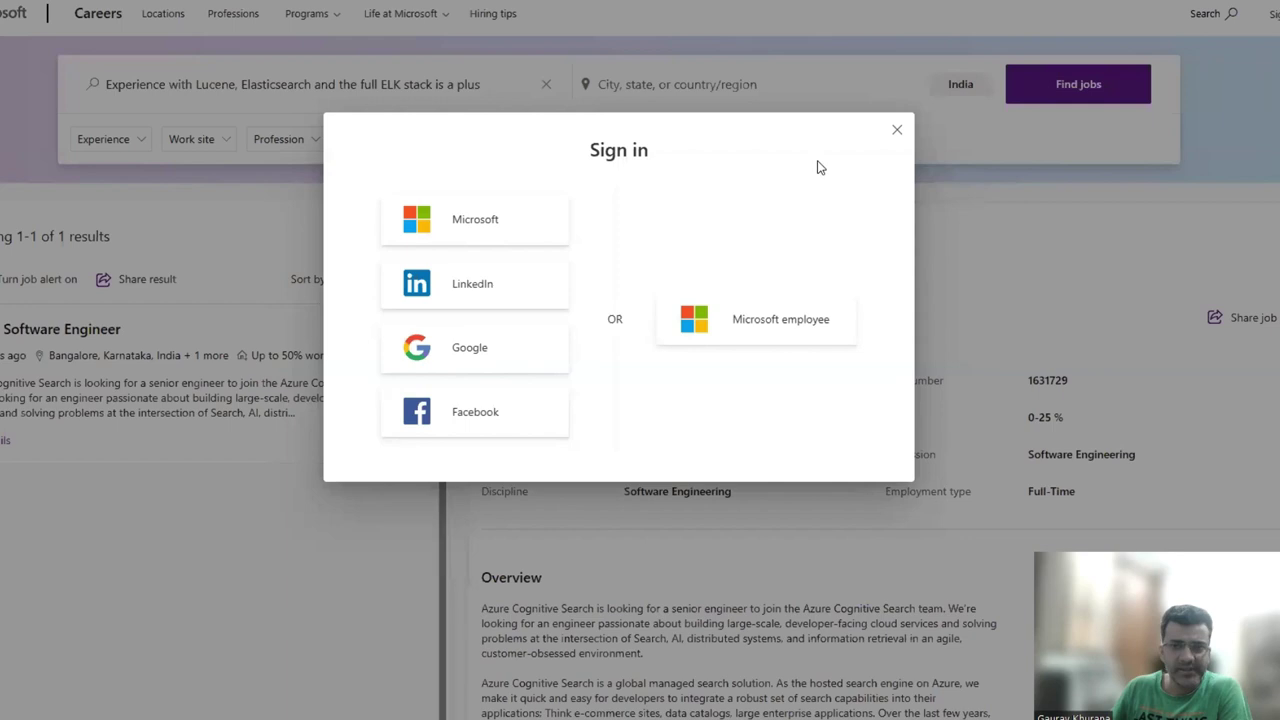
click(897, 131)
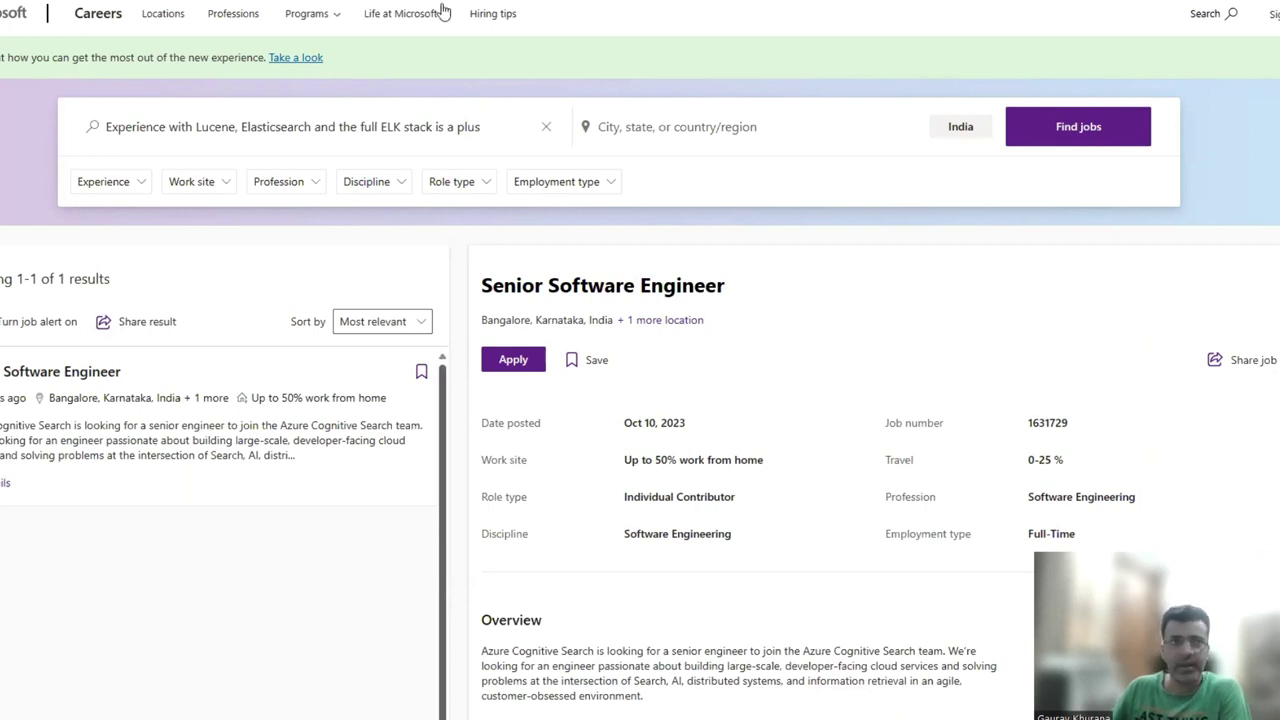
Go from the Bing career results to Hotstar's join-us page, then its Jobs page.
key(ctrl+Tab)
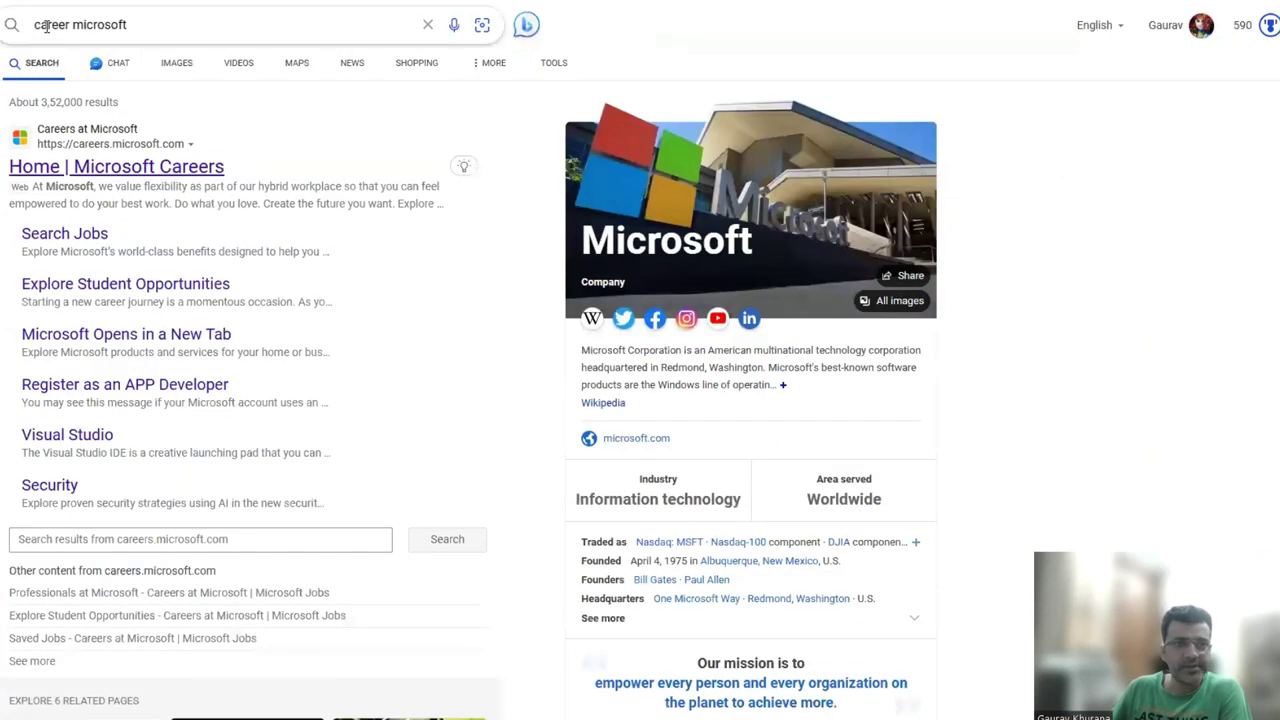
double_click(50, 24)
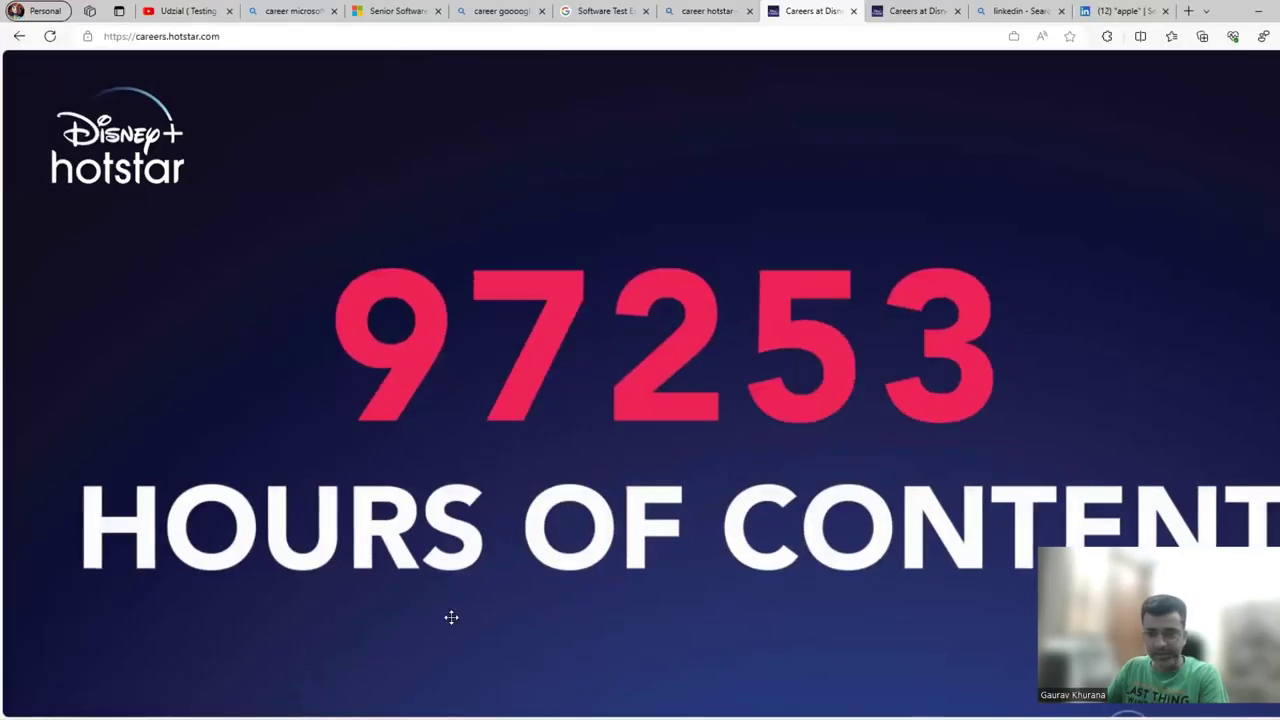
click(1088, 528)
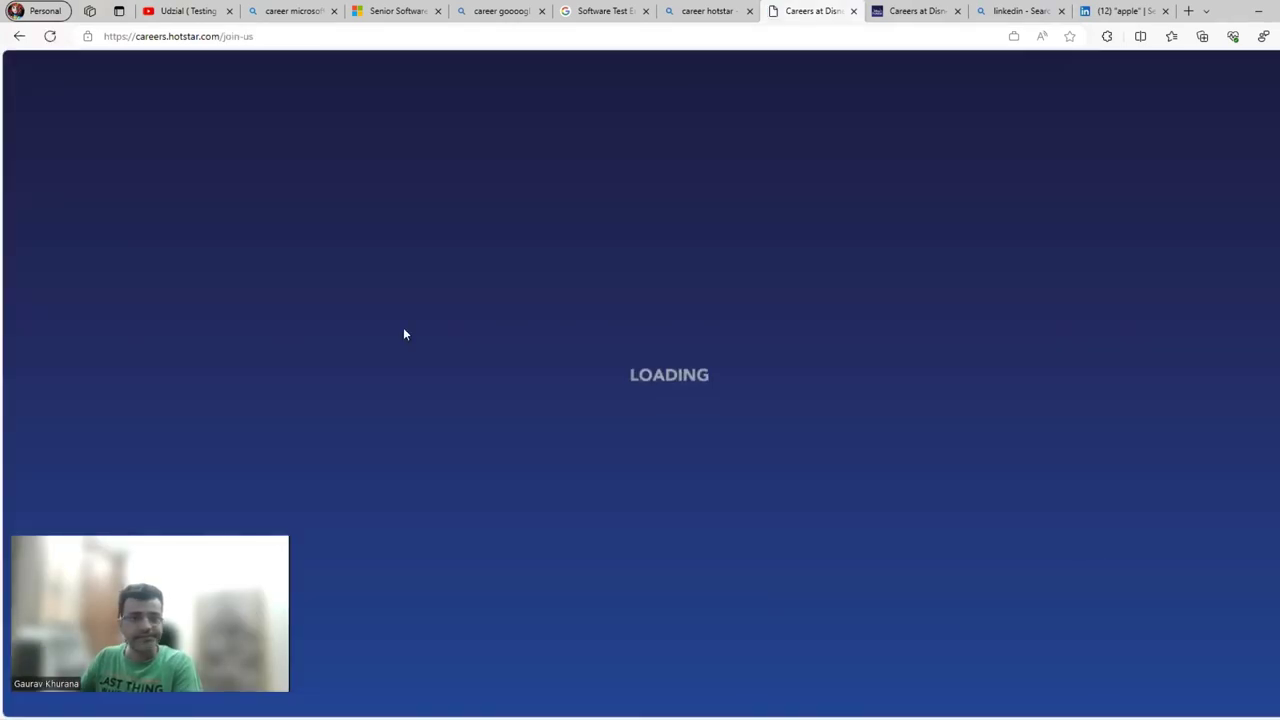
scroll(768, 486, down, 6)
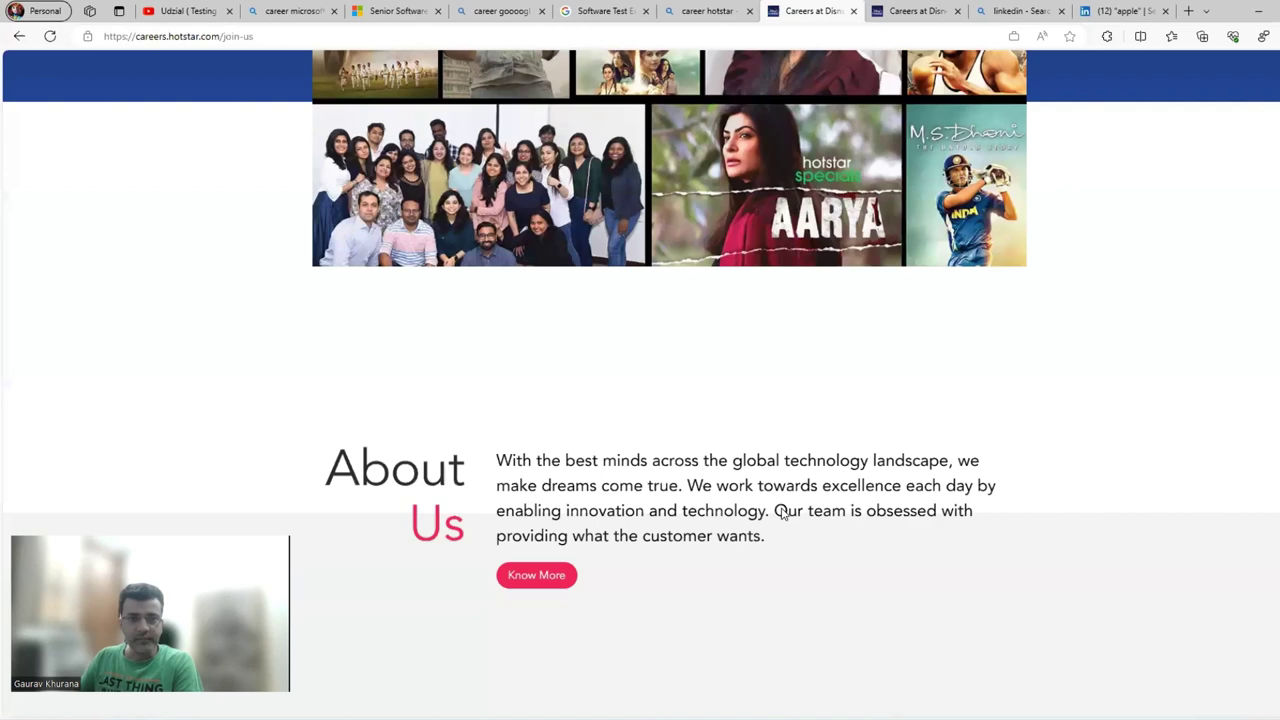
scroll(768, 486, down, 15)
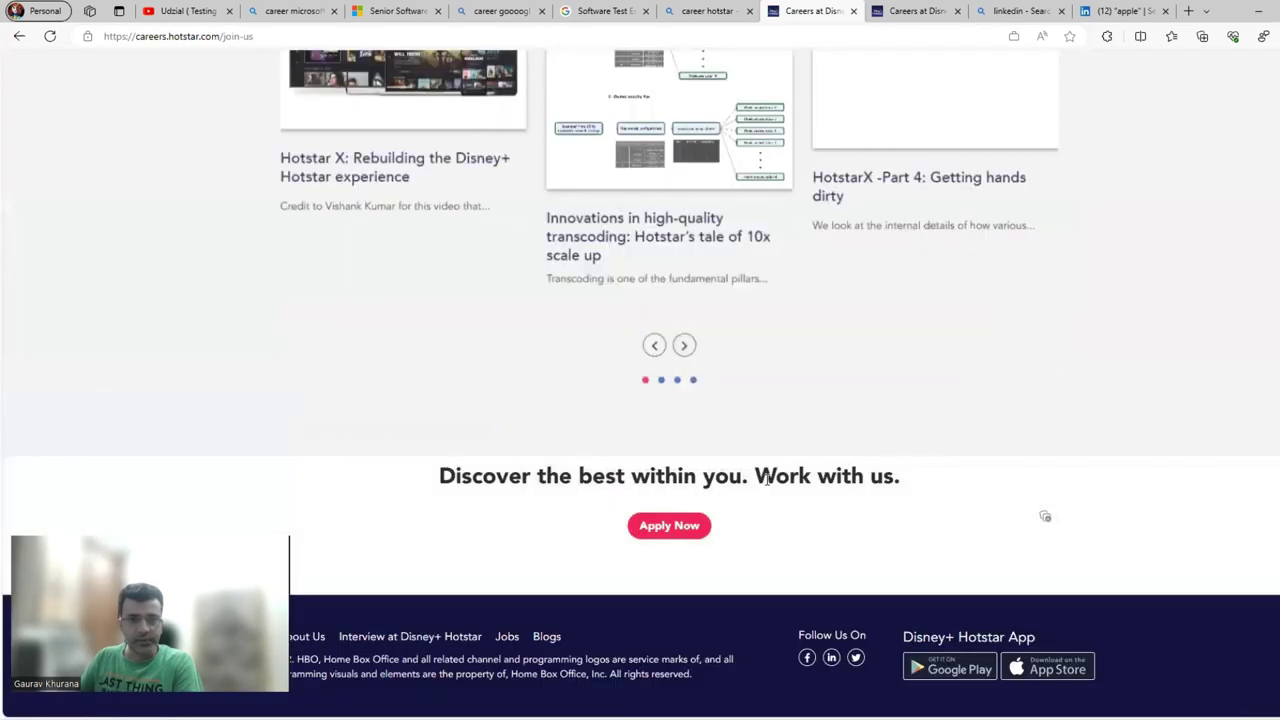
click(658, 541)
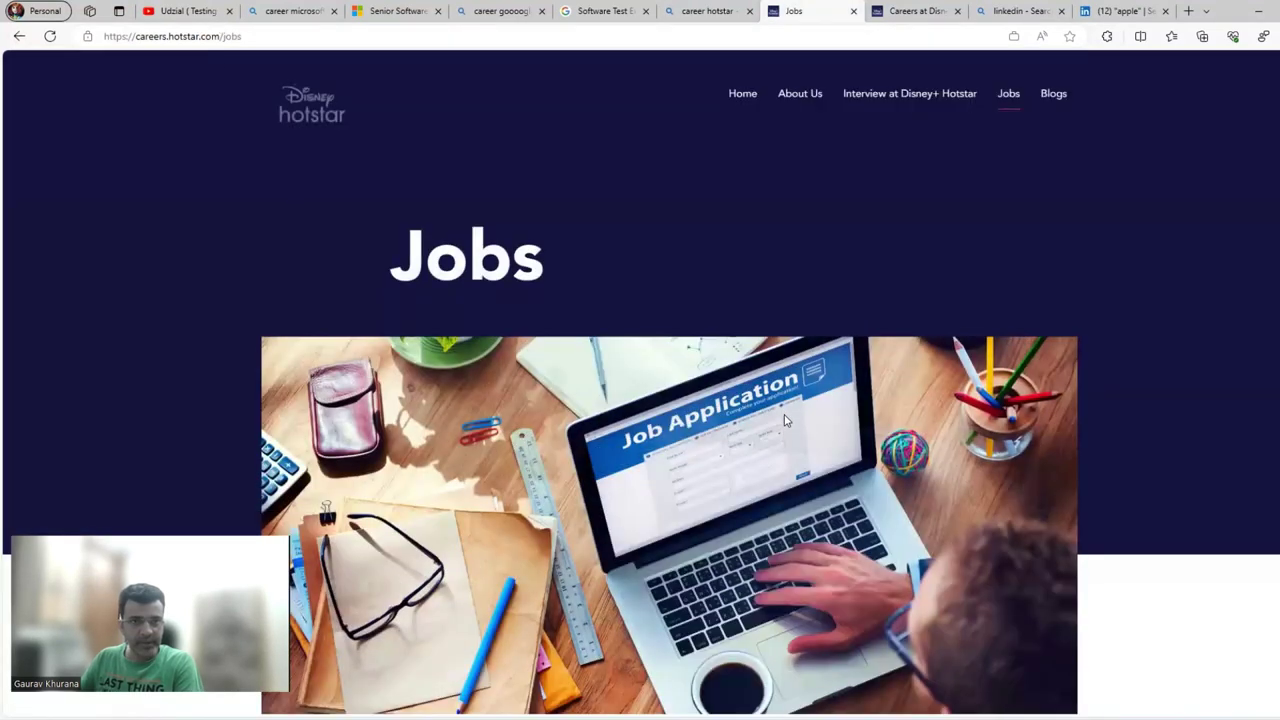
Filter the Hotstar job openings to the Engineering department.
scroll(786, 424, down, 8)
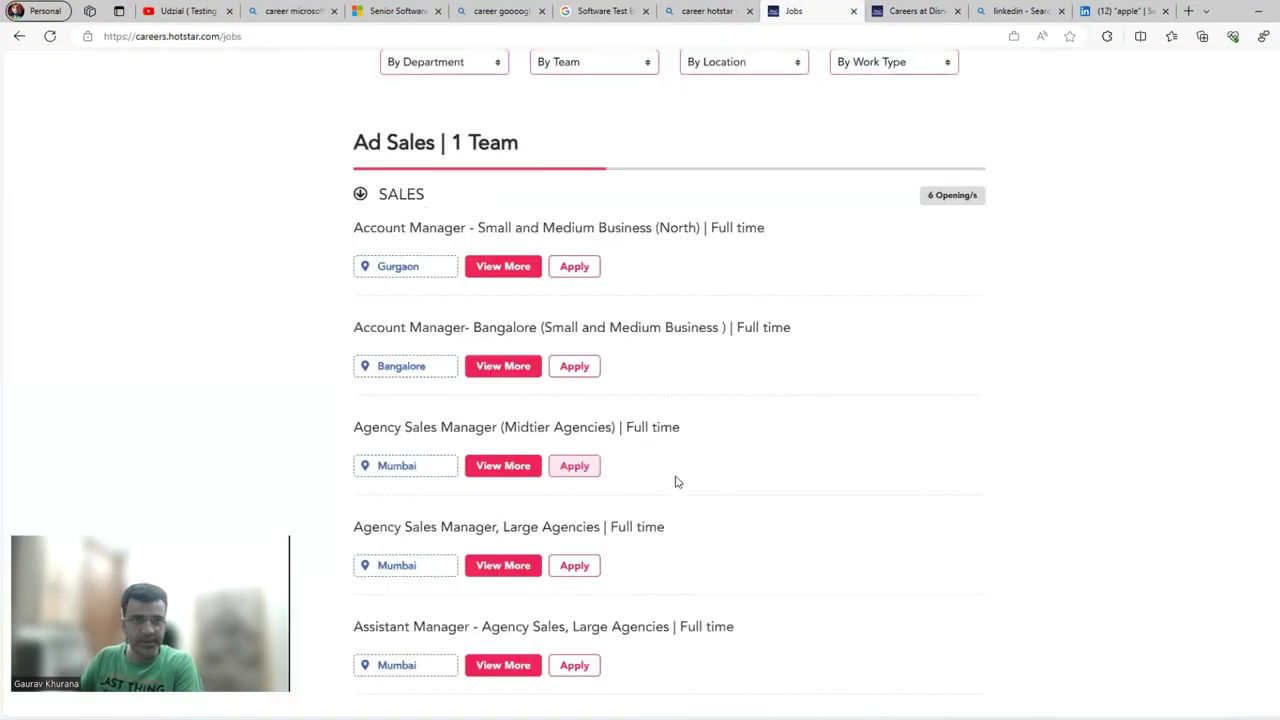
scroll(820, 507, up, 2)
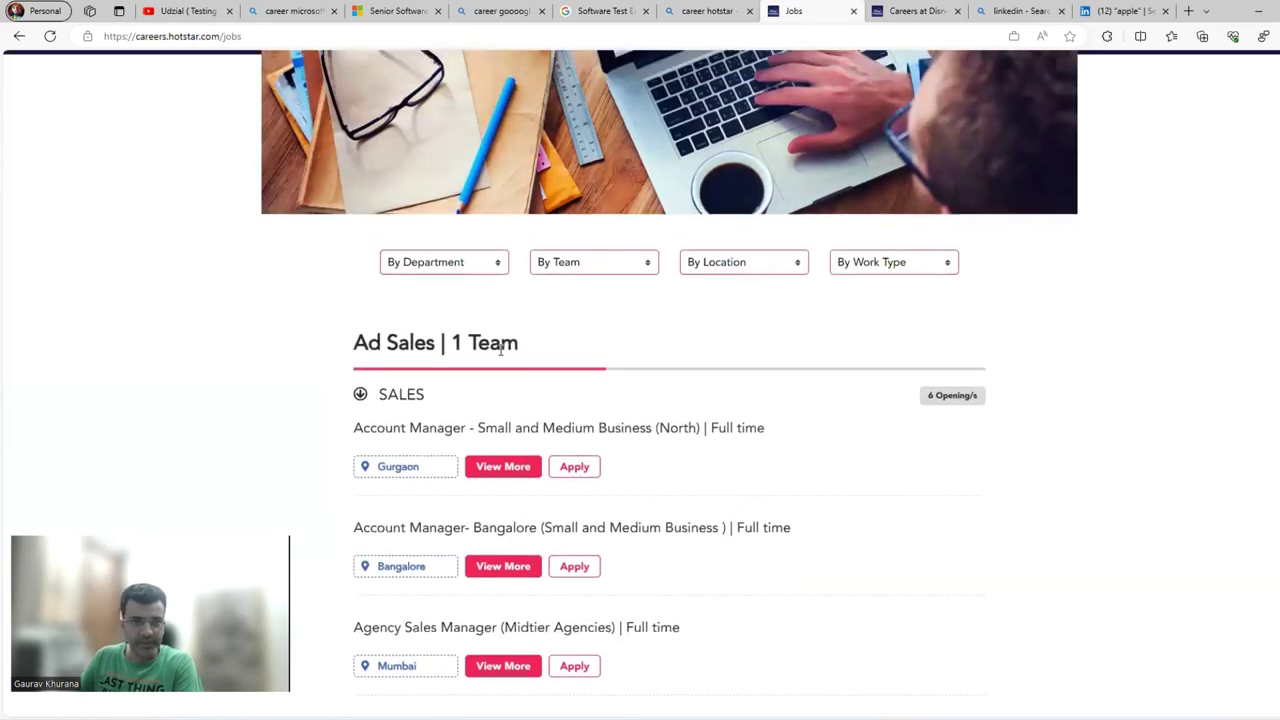
scroll(720, 566, down, 1)
scroll(551, 440, up, 3)
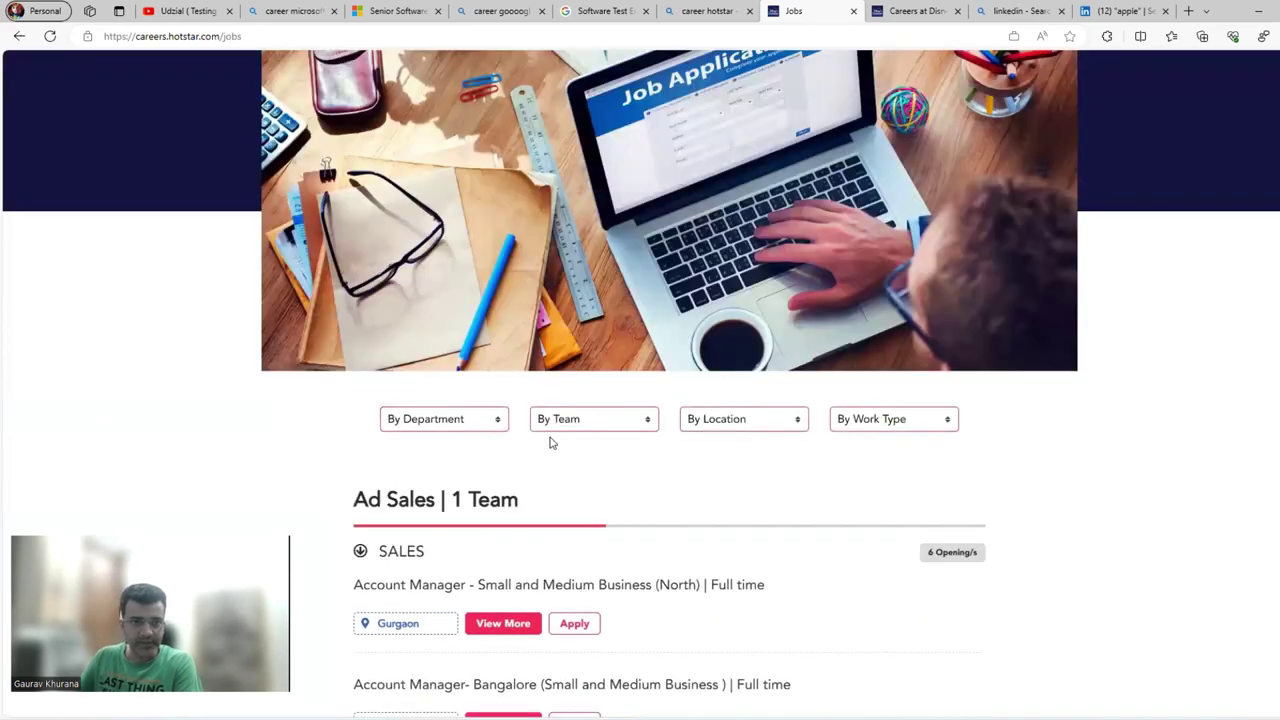
click(493, 472)
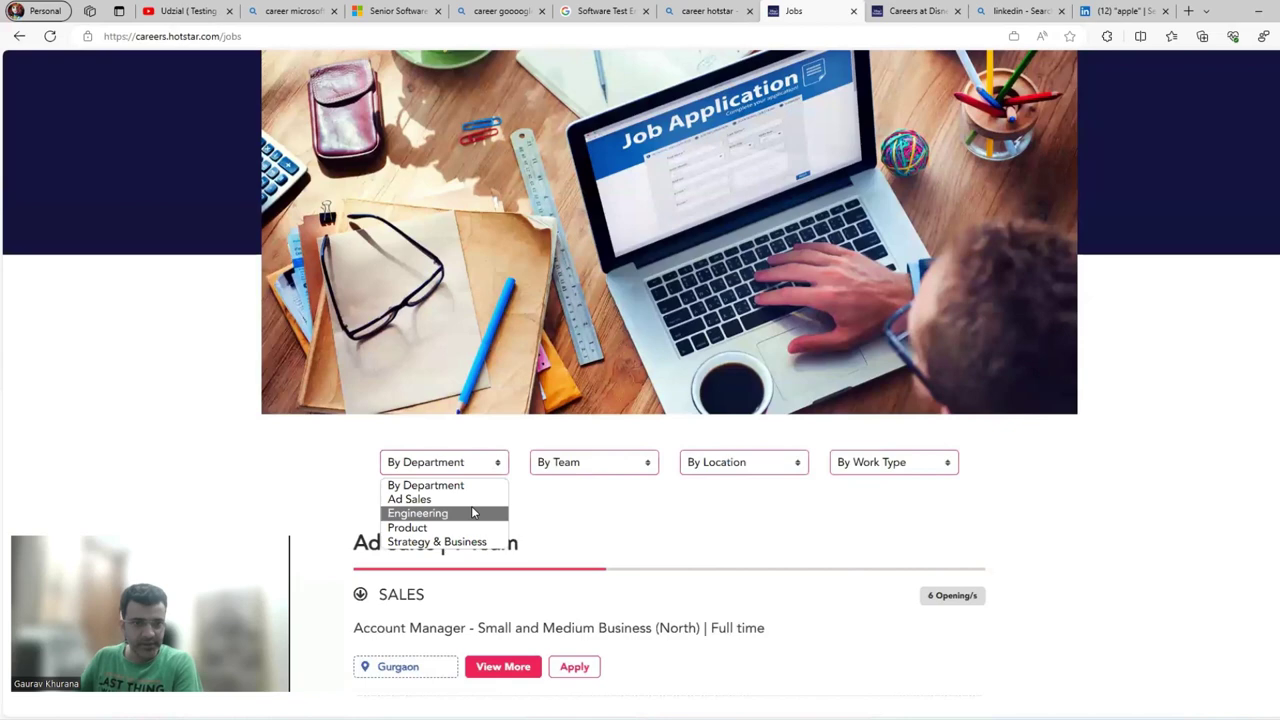
click(474, 512)
Open the Staff Software Development Engineer - Cloud Engineering | Remote posting and read its requirements.
scroll(849, 597, down, 3)
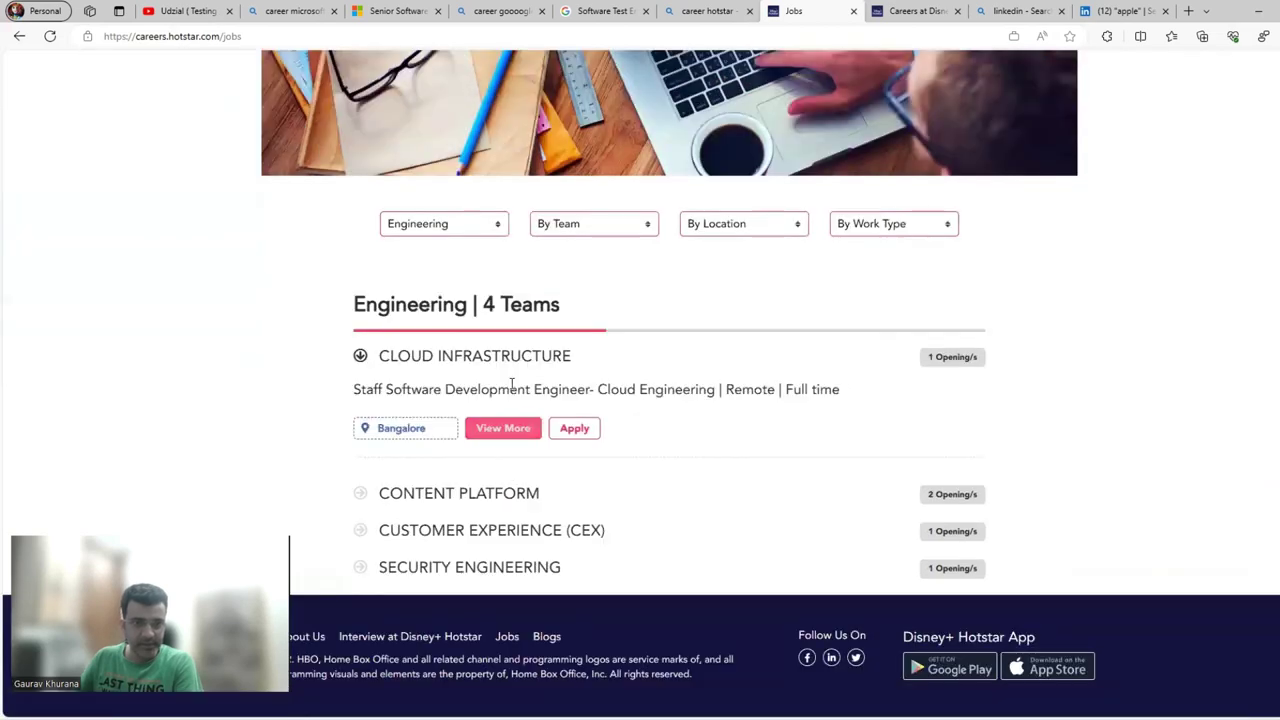
click(527, 434)
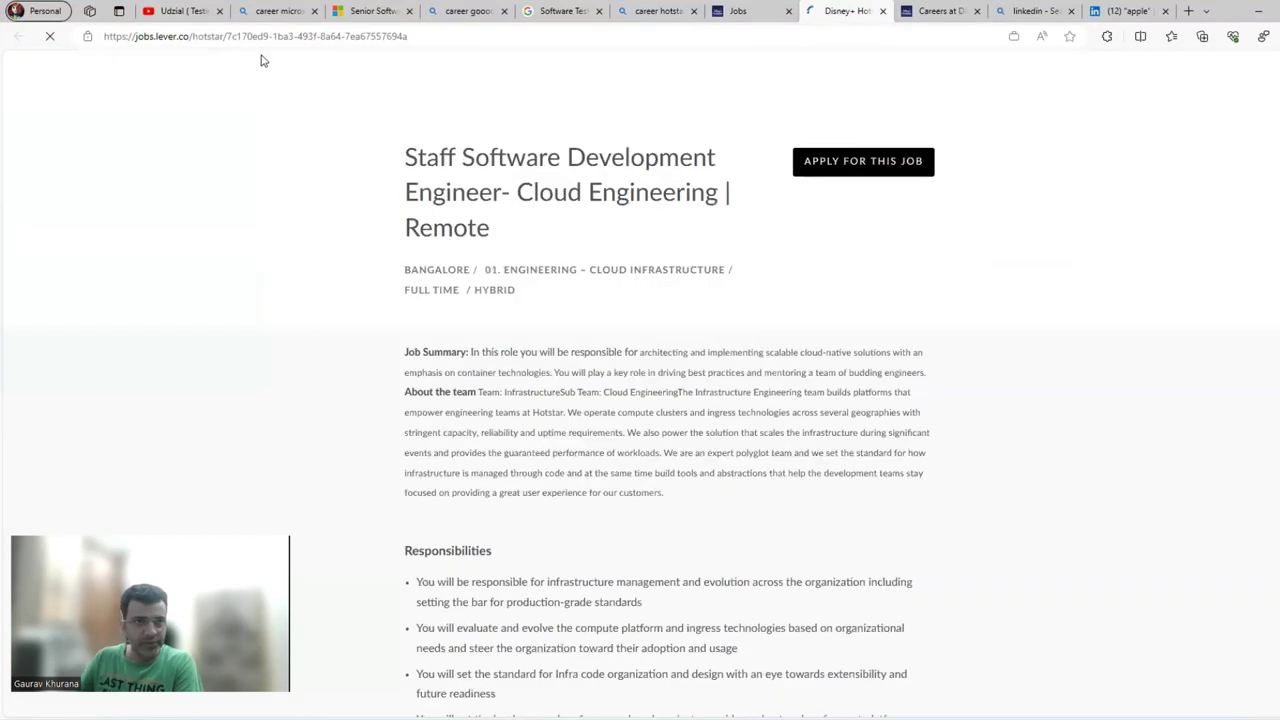
scroll(705, 420, down, 5)
scroll(705, 430, down, 1)
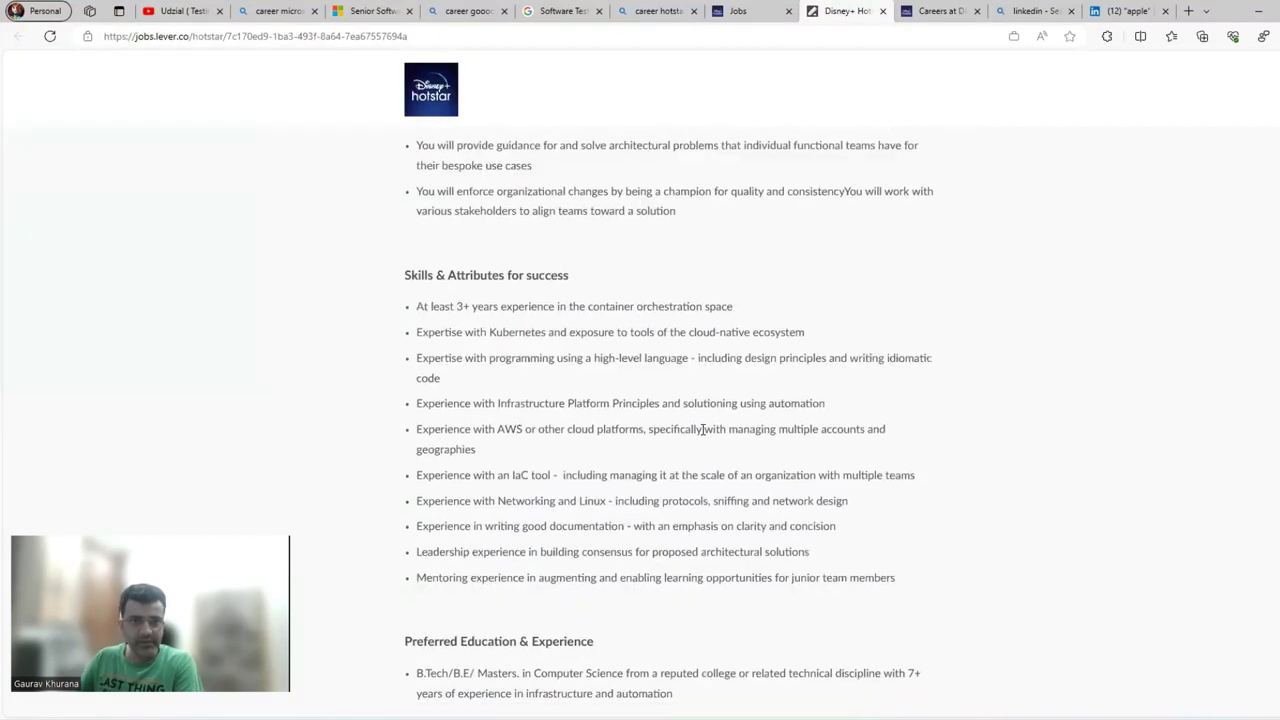
scroll(783, 508, down, 3)
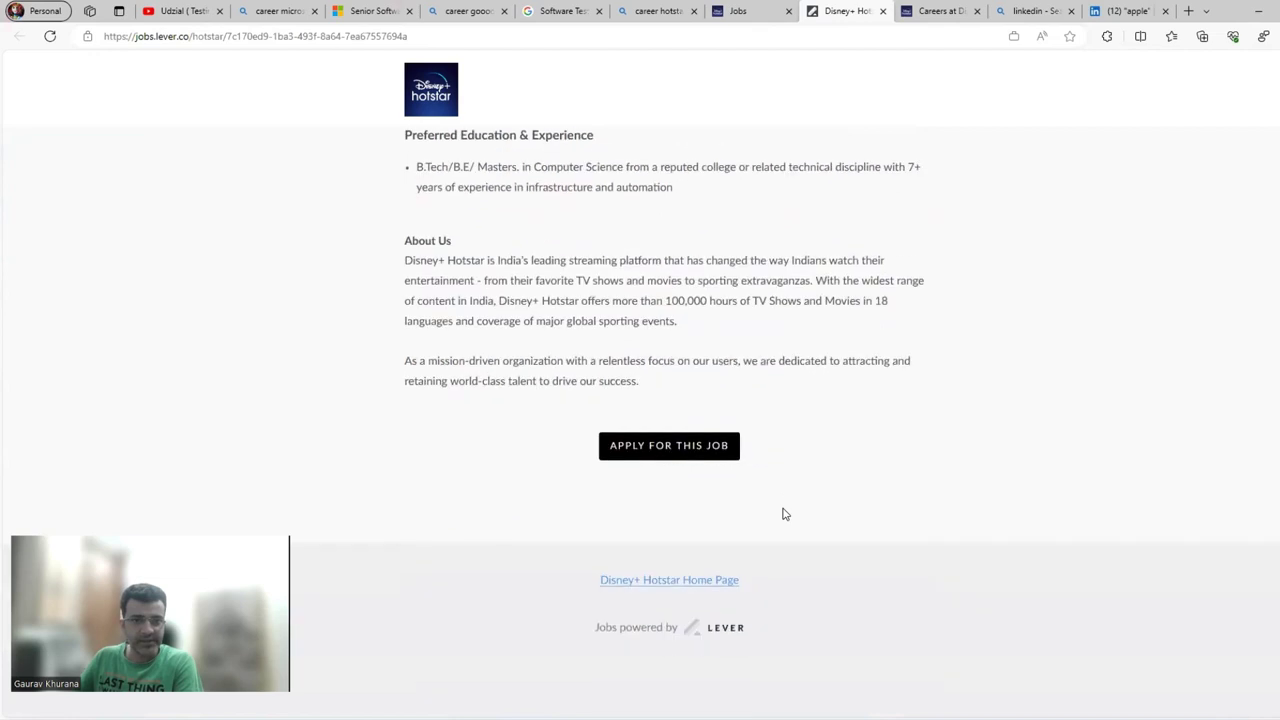
scroll(783, 510, up, 10)
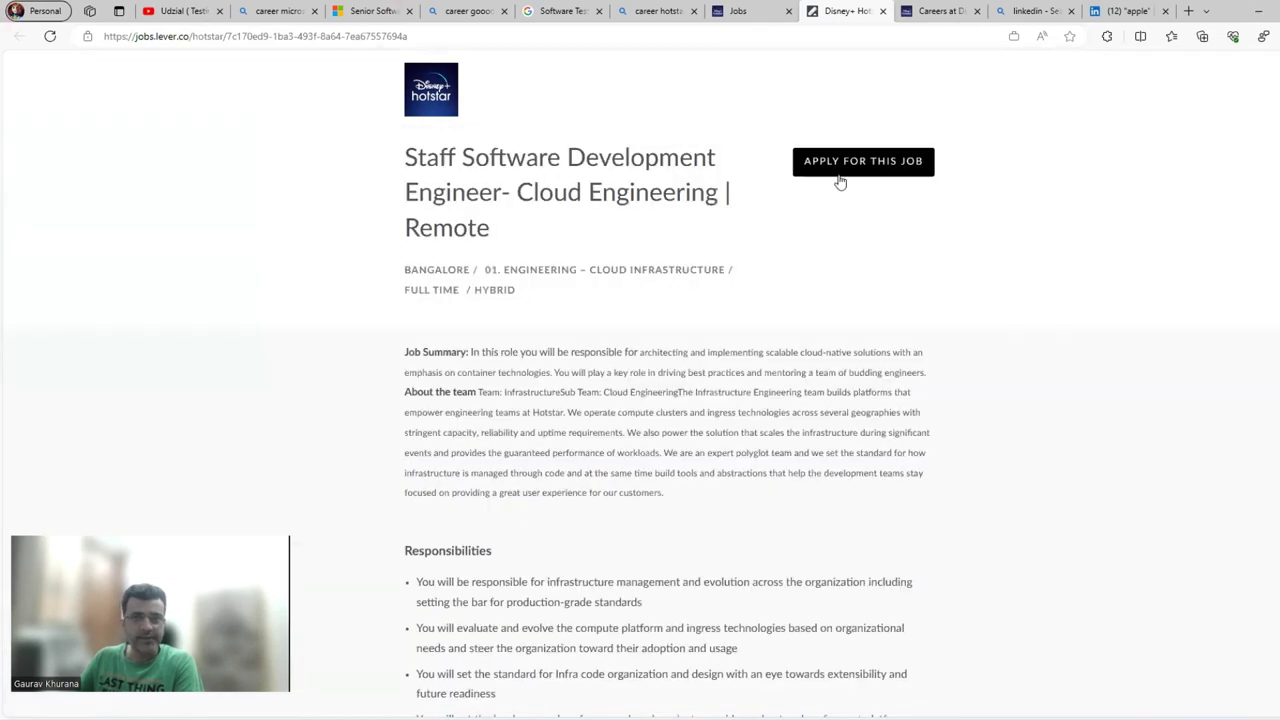
Open the Lever application form for the cloud engineering role and scroll through its fields.
click(420, 36)
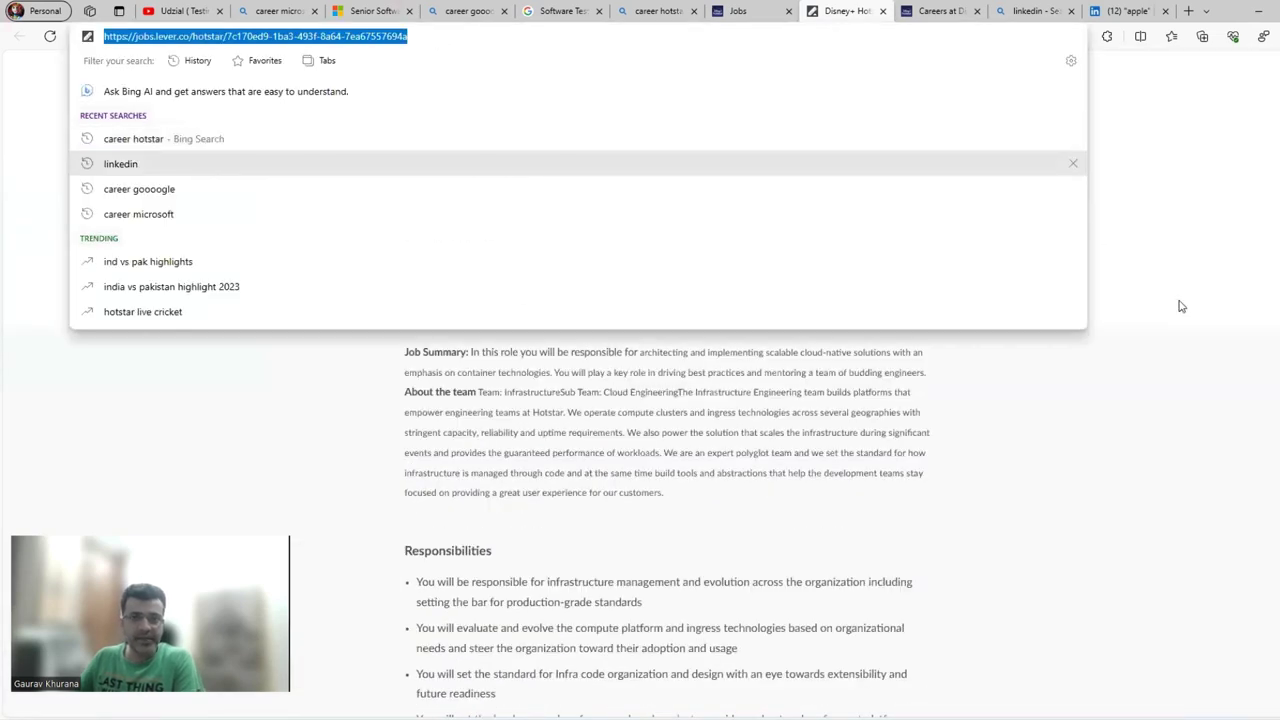
click(877, 163)
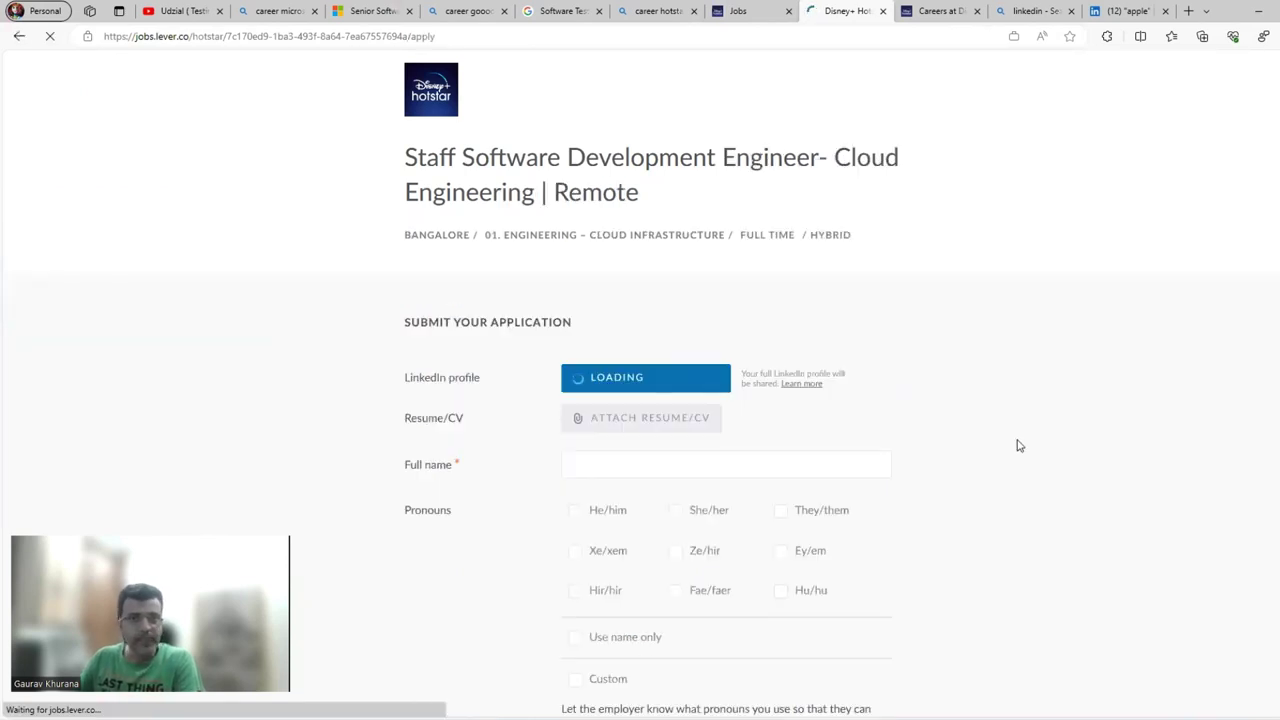
scroll(640, 490, down, 4)
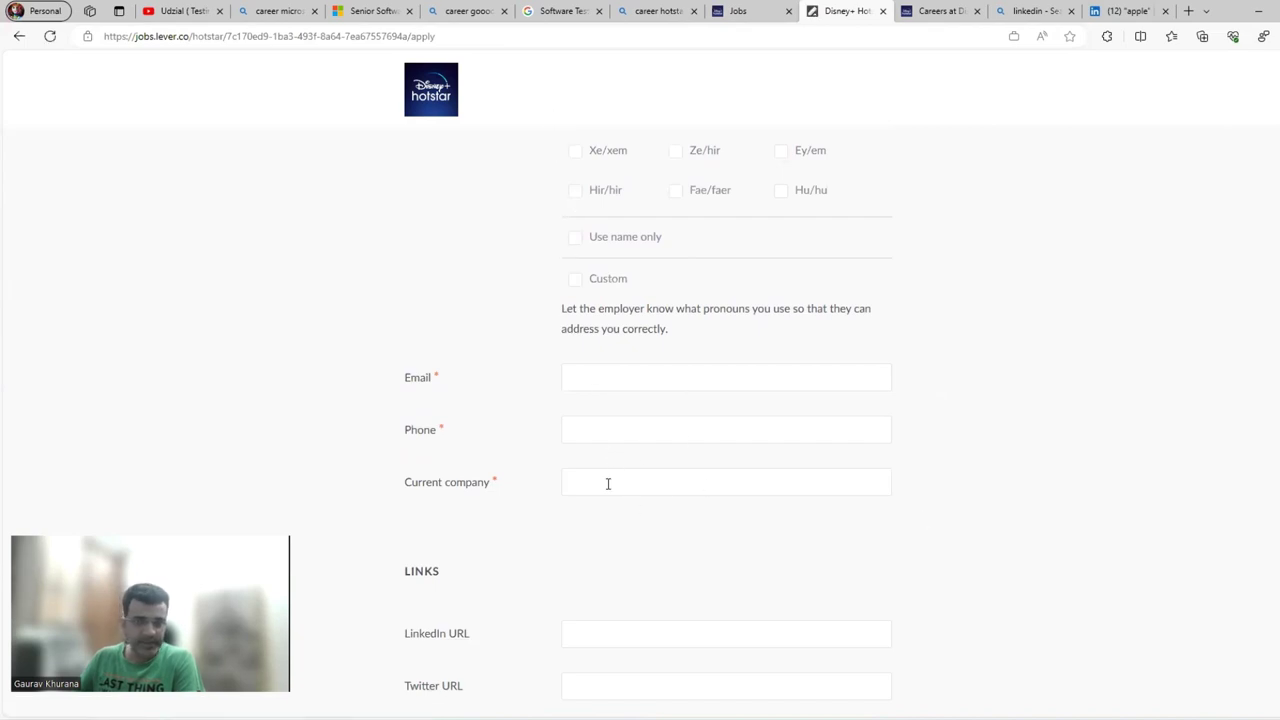
scroll(607, 484, down, 2)
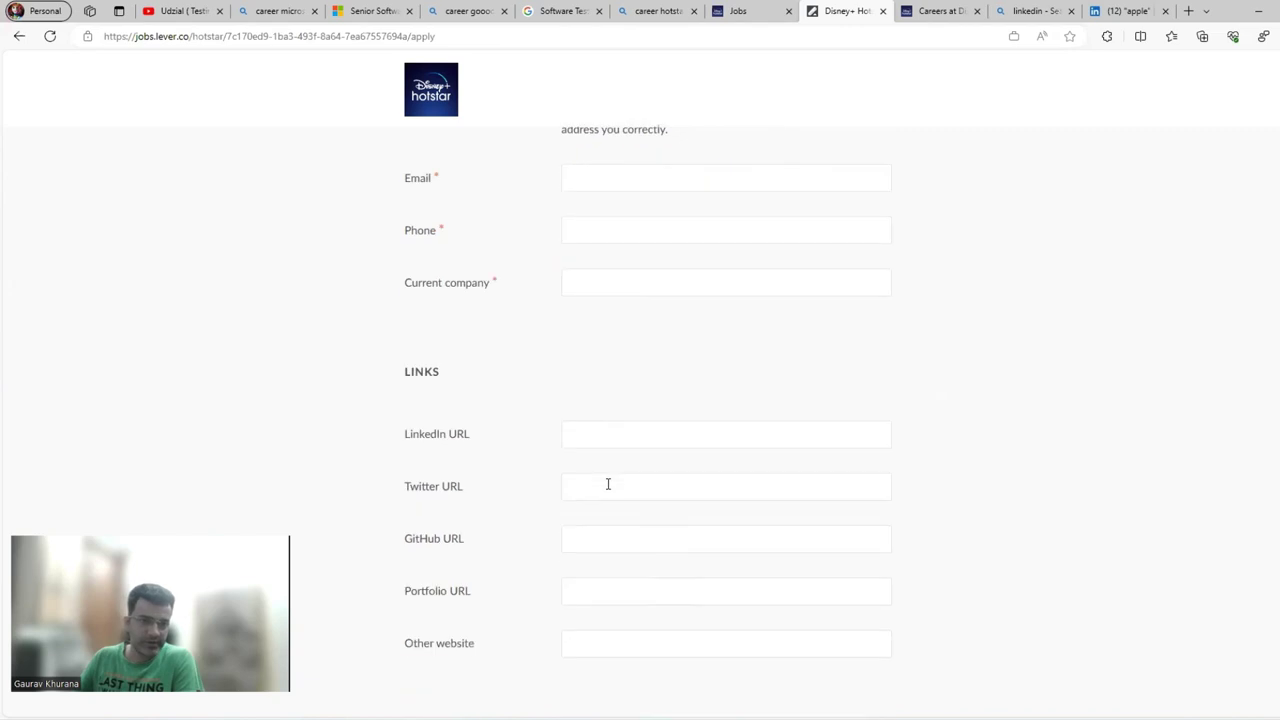
scroll(607, 484, down, 3)
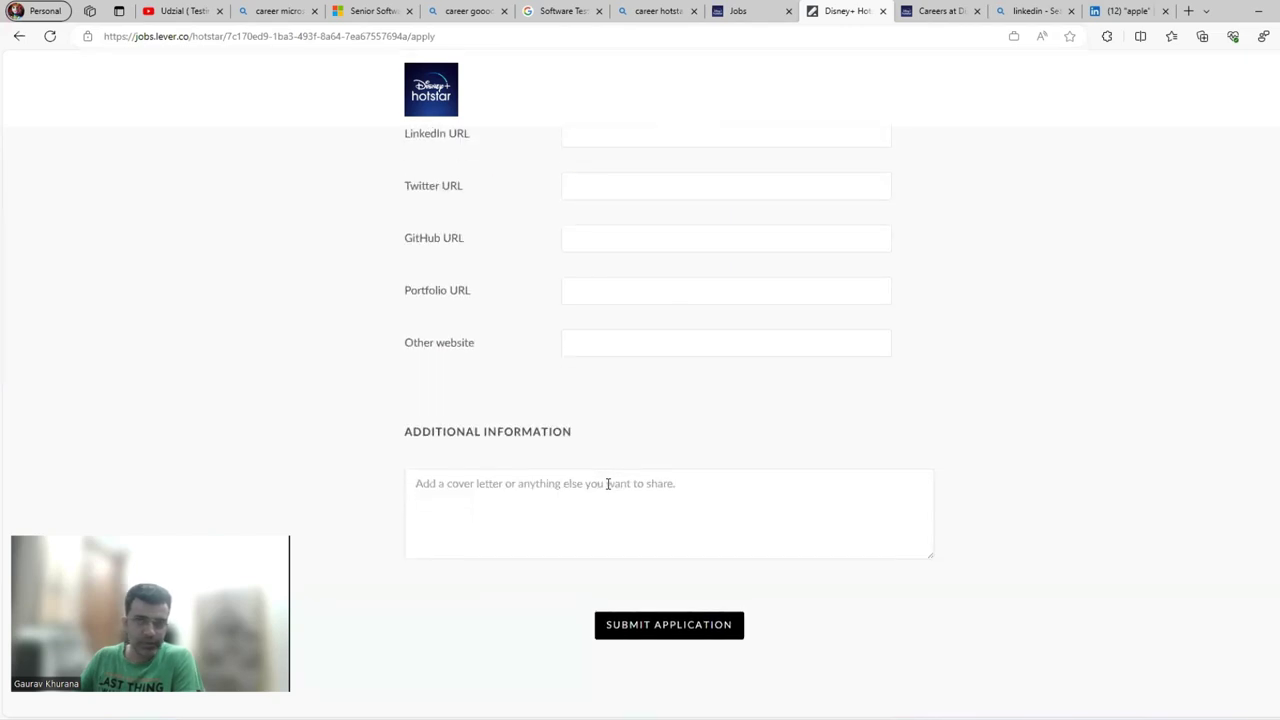
scroll(607, 484, up, 10)
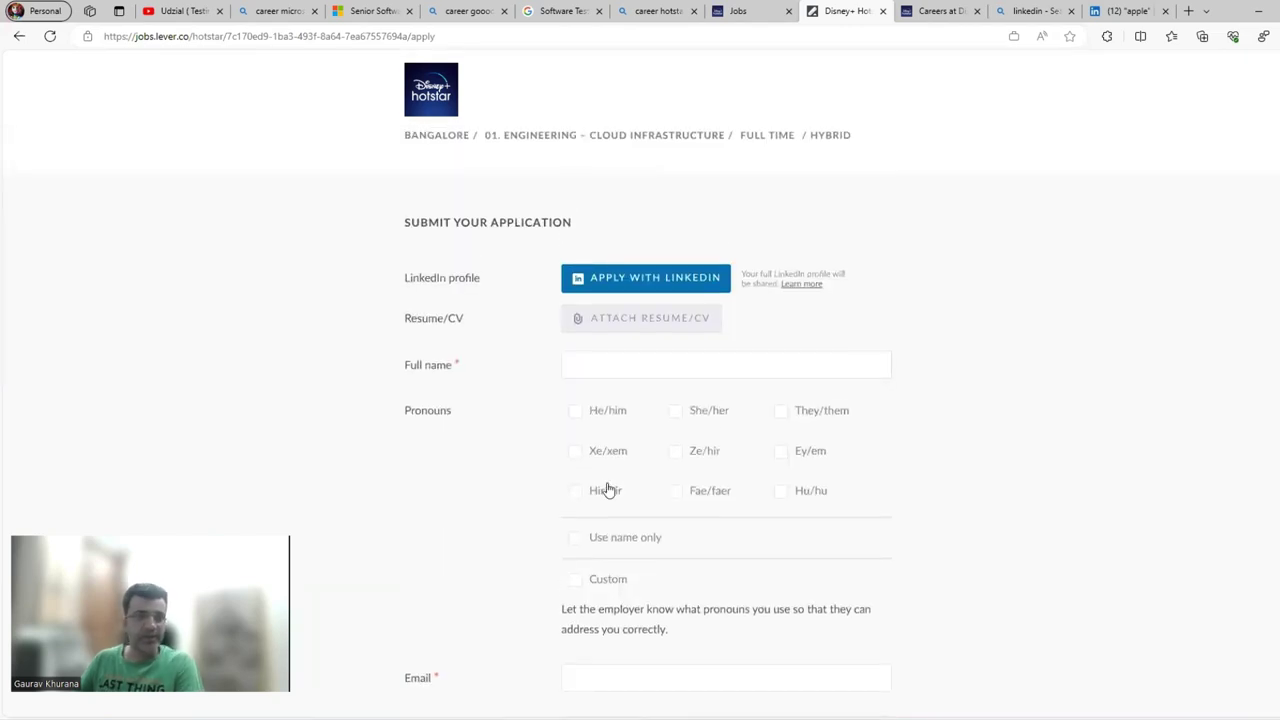
Search LinkedIn for 'disney+ hotstar' from the suggestions and close the chat window.
click(1127, 12)
click(385, 72)
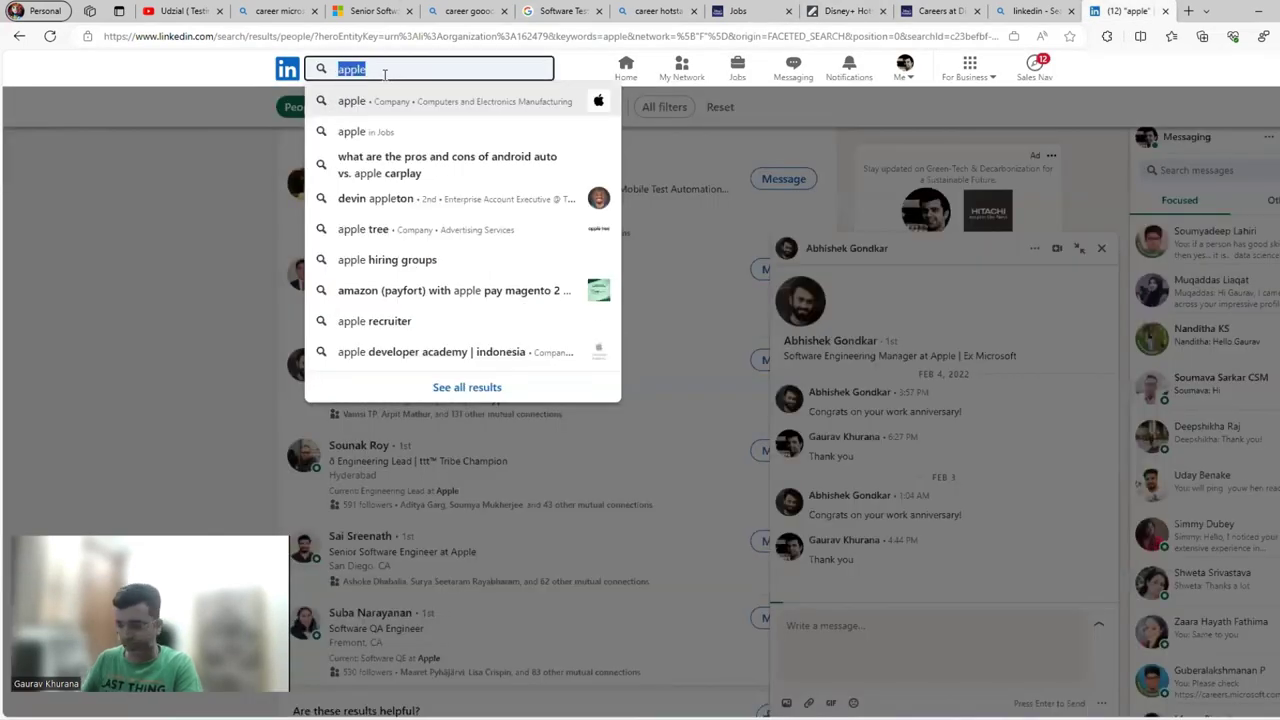
text(hostart)
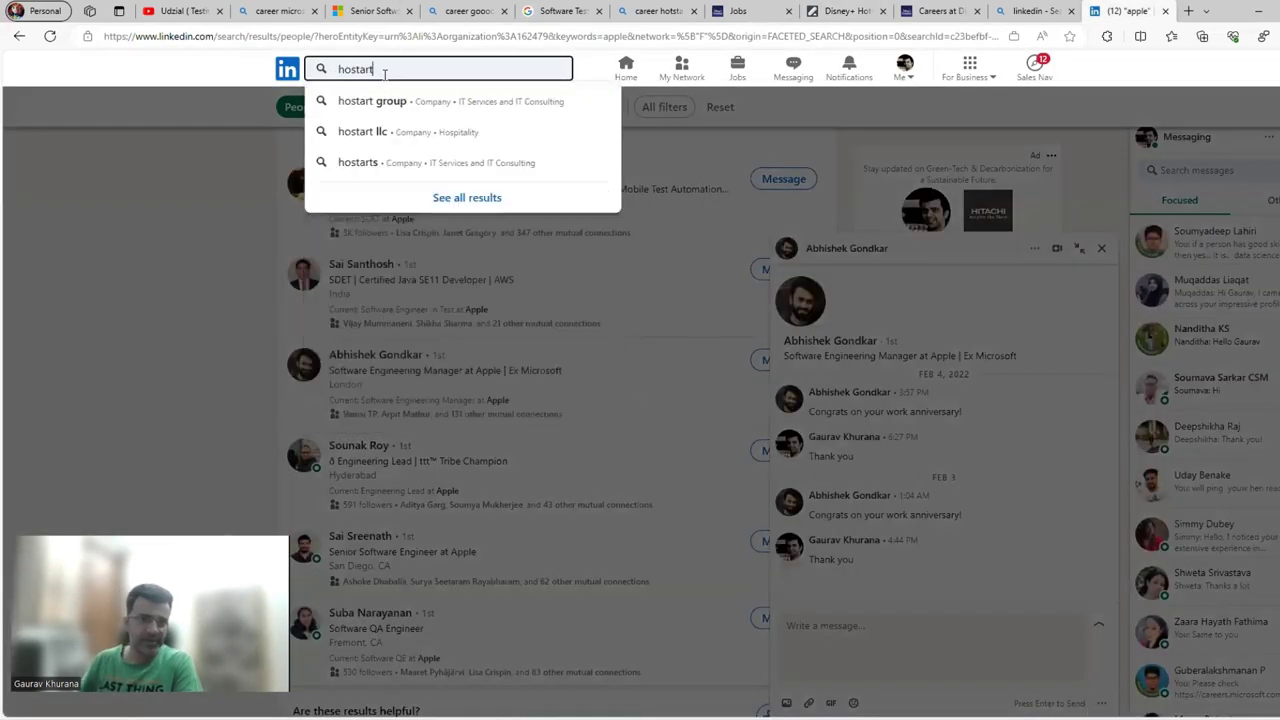
key(BackSpace)
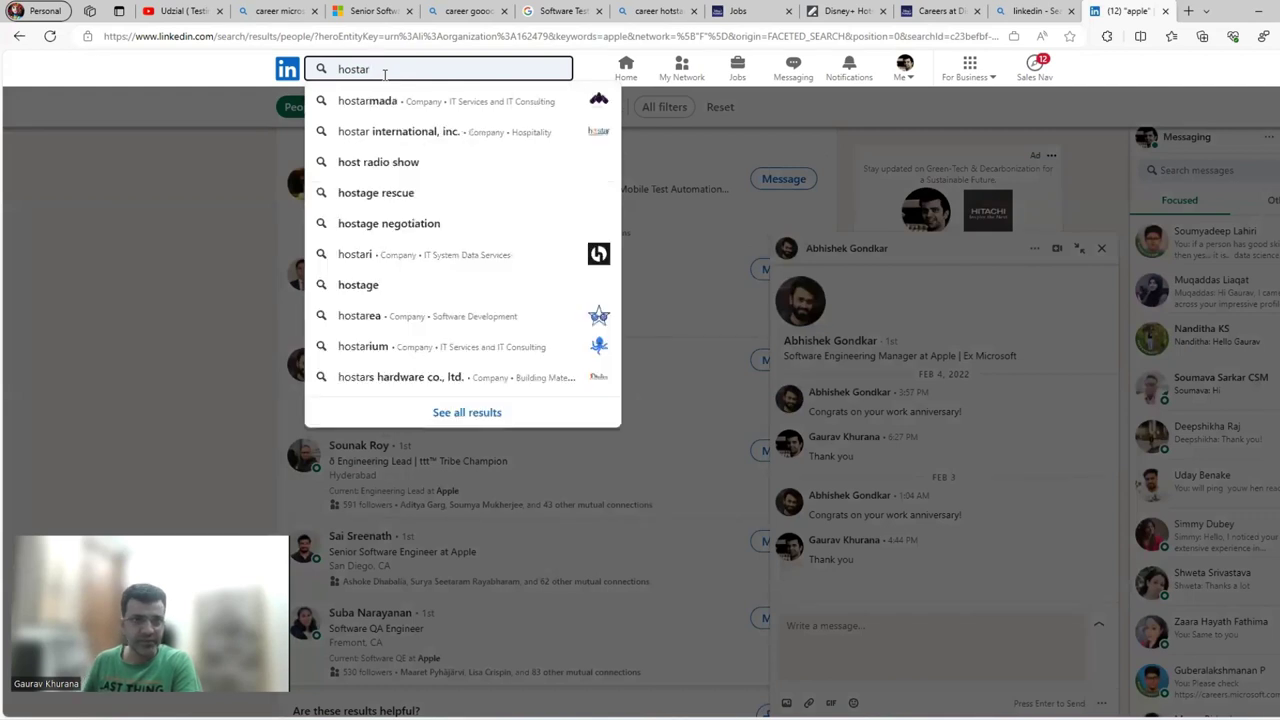
text(t)
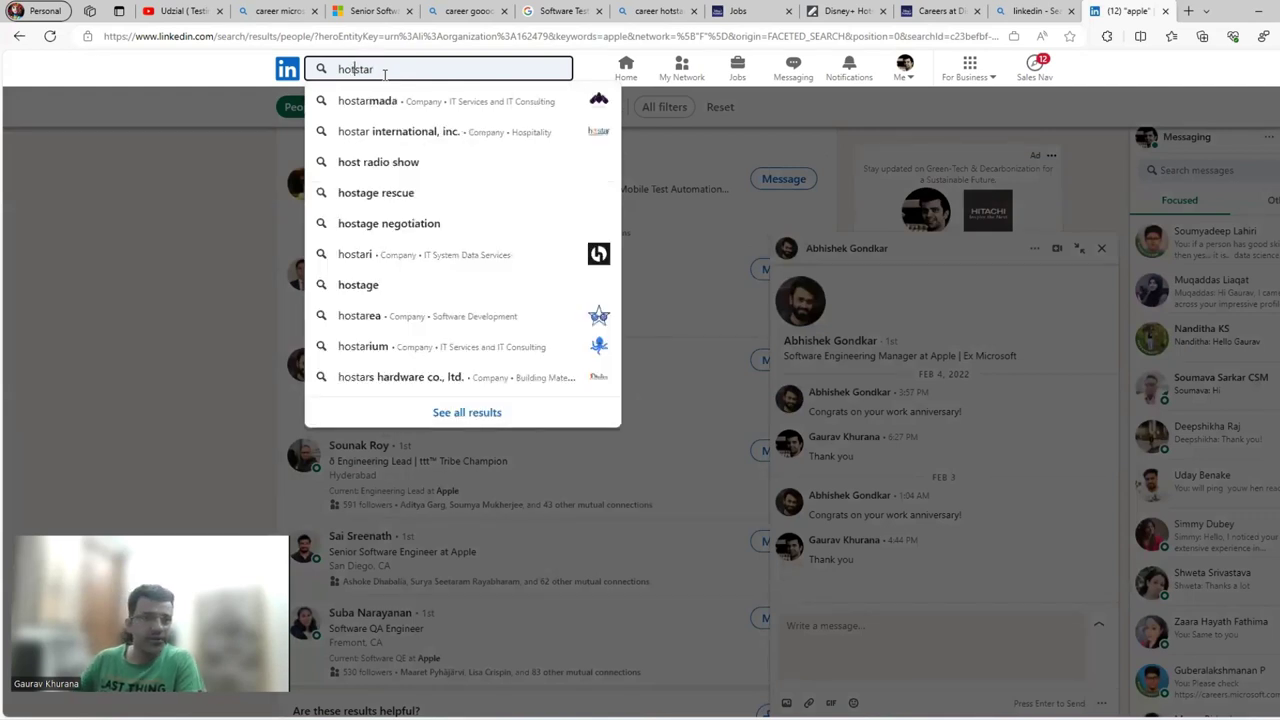
click(420, 100)
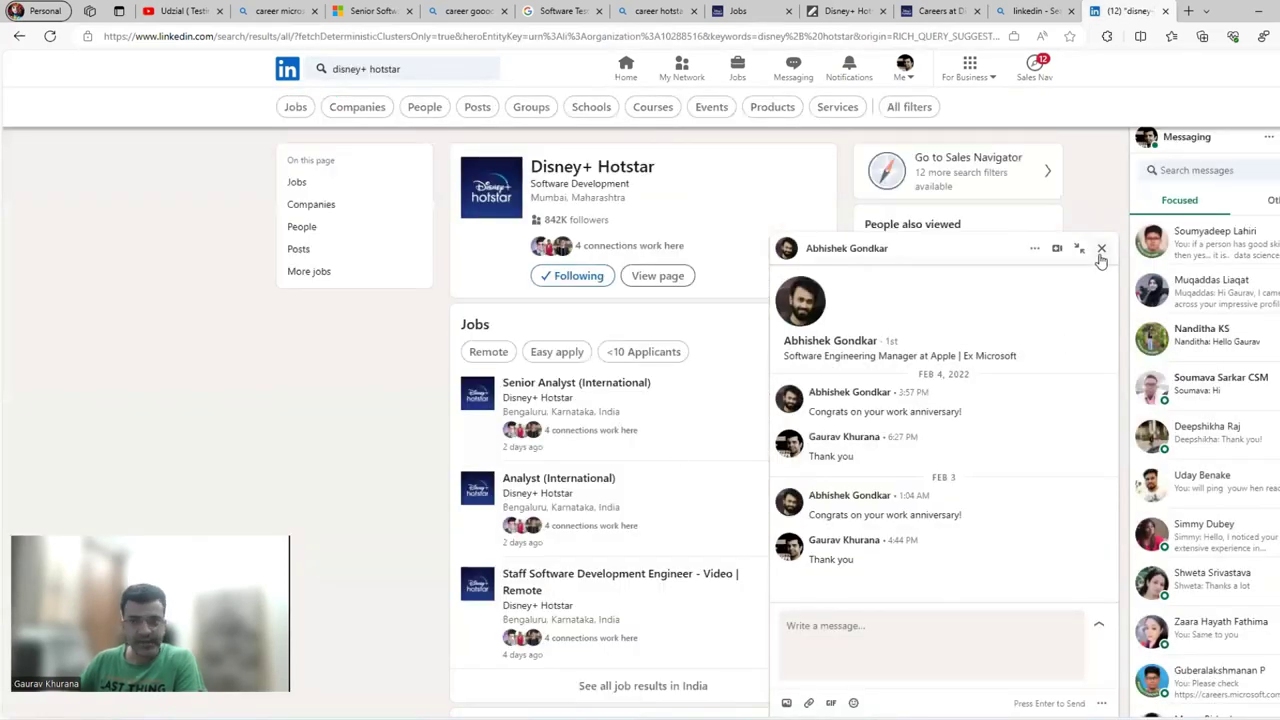
click(1101, 248)
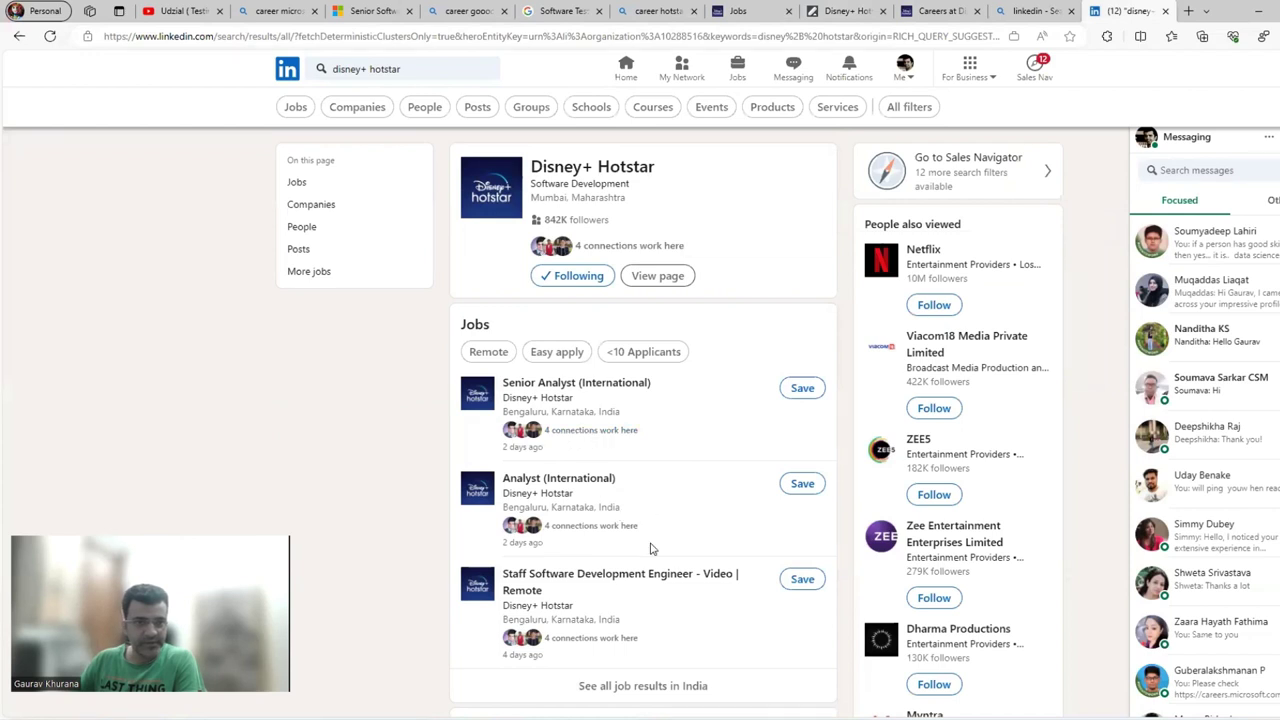
Open the Disney+ Hotstar Senior Analyst (International) posting and scroll through its description.
click(580, 392)
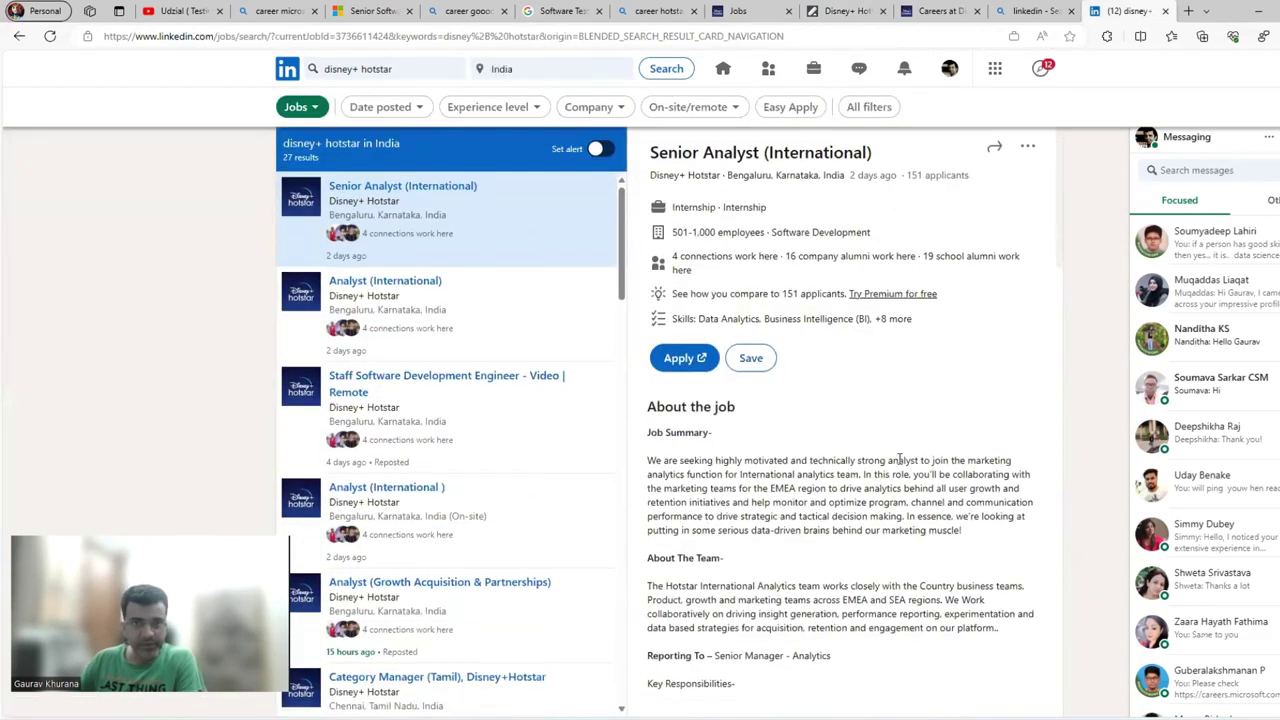
scroll(903, 457, down, 7)
scroll(895, 505, down, 10)
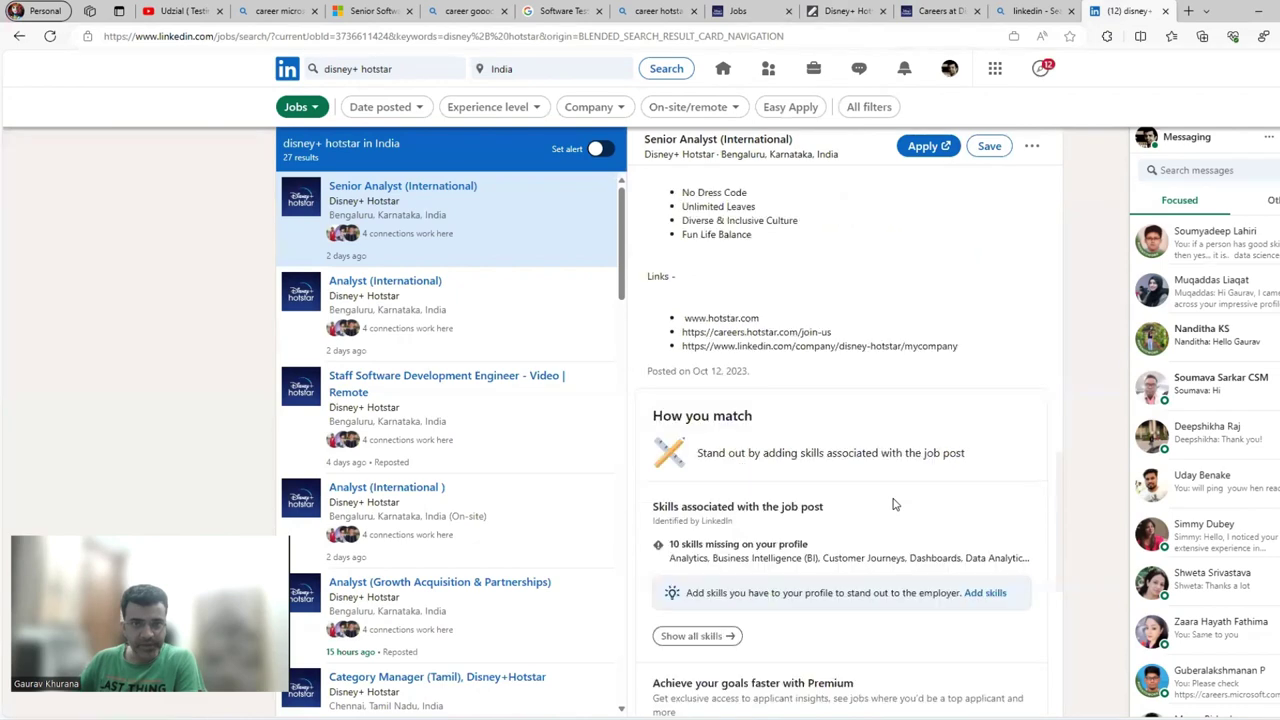
scroll(785, 387, up, 15)
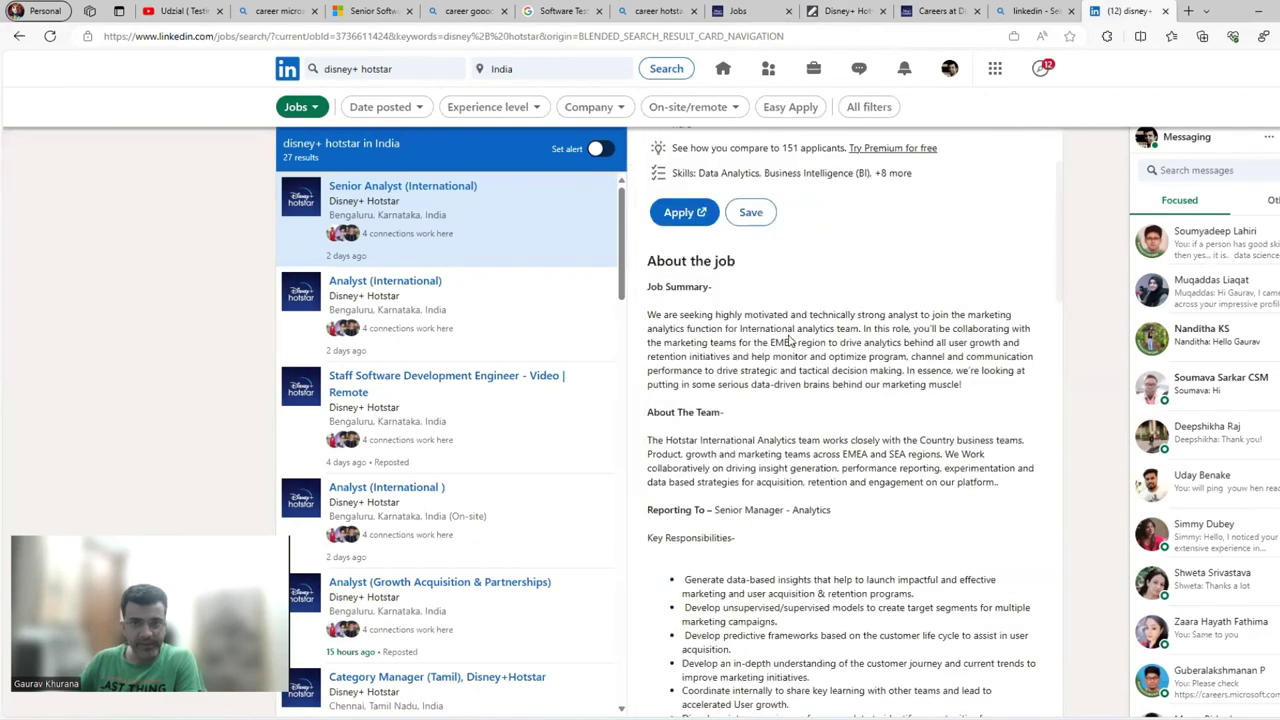
Start applying, dismiss the Share your profile dialog, and scroll the description back to the top.
click(698, 360)
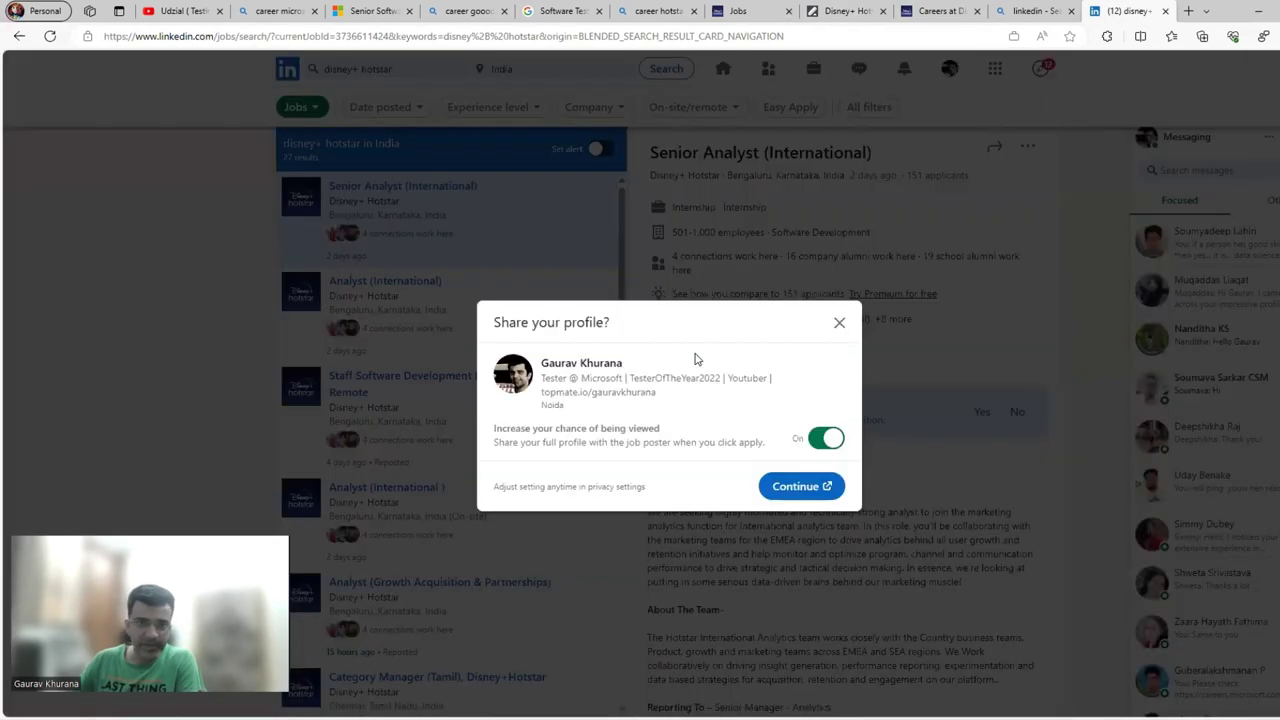
click(839, 326)
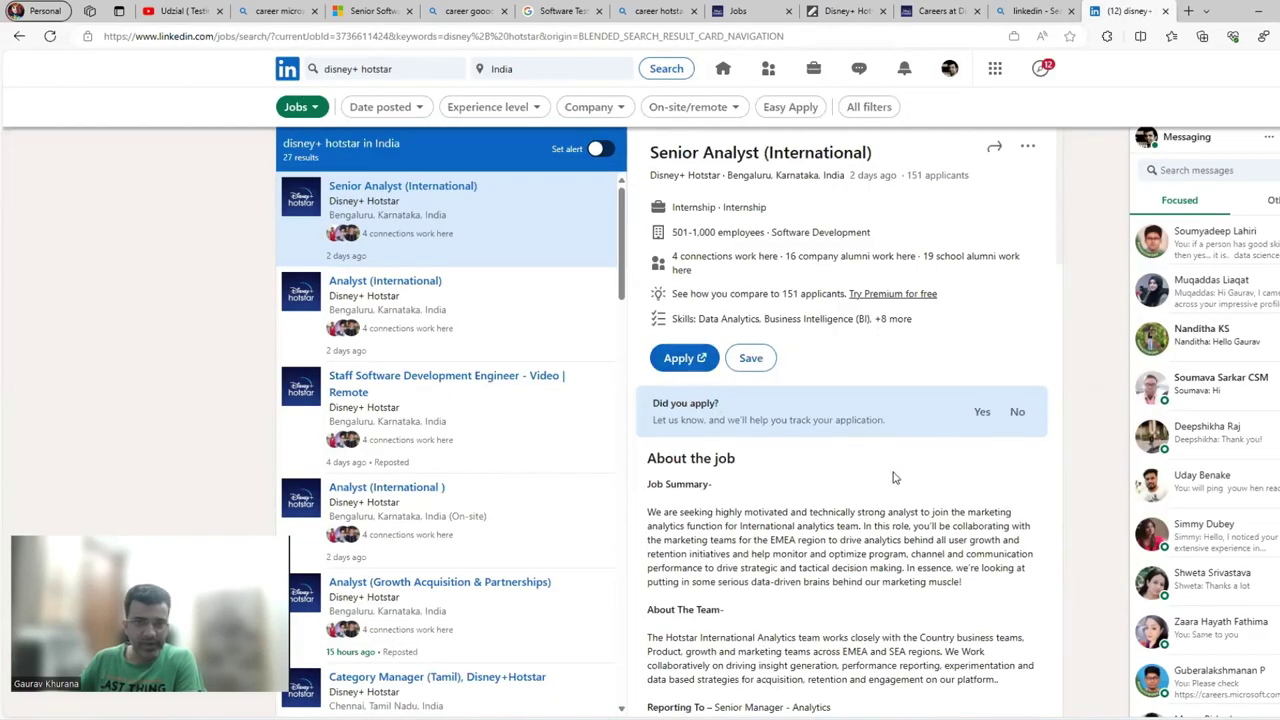
scroll(894, 477, down, 9)
scroll(742, 418, down, 5)
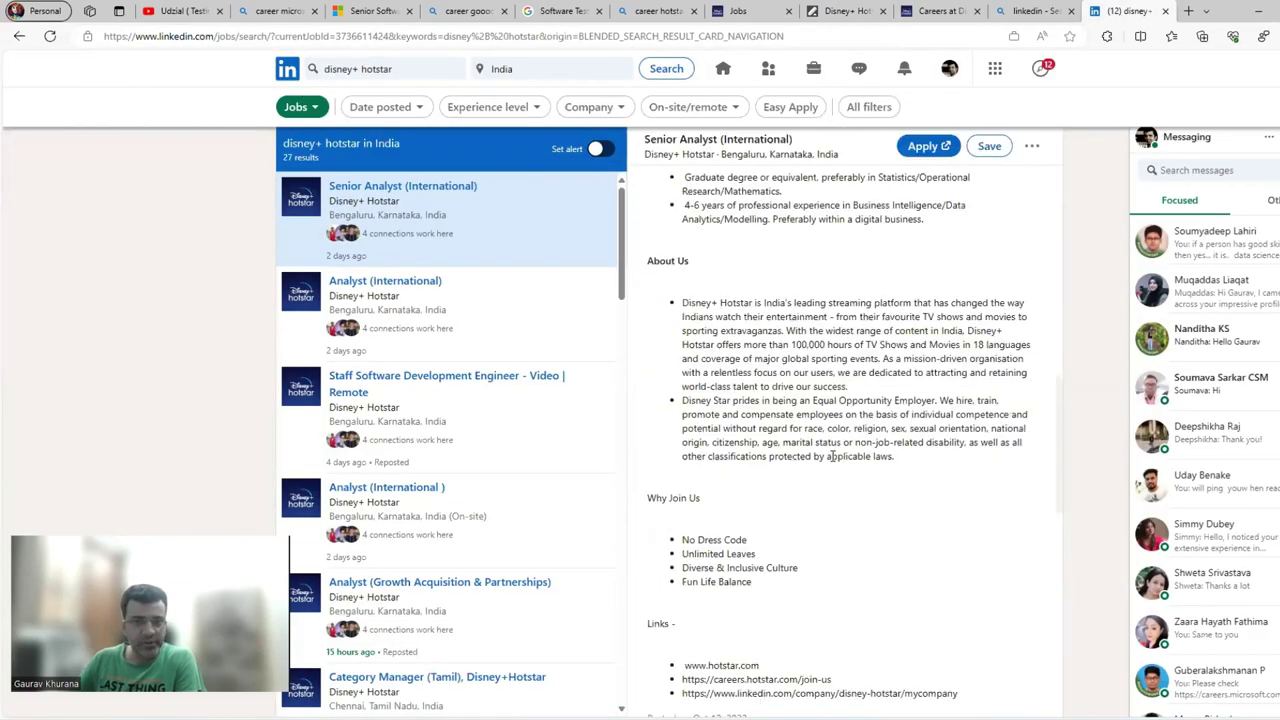
scroll(835, 462, up, 4)
scroll(835, 462, up, 1)
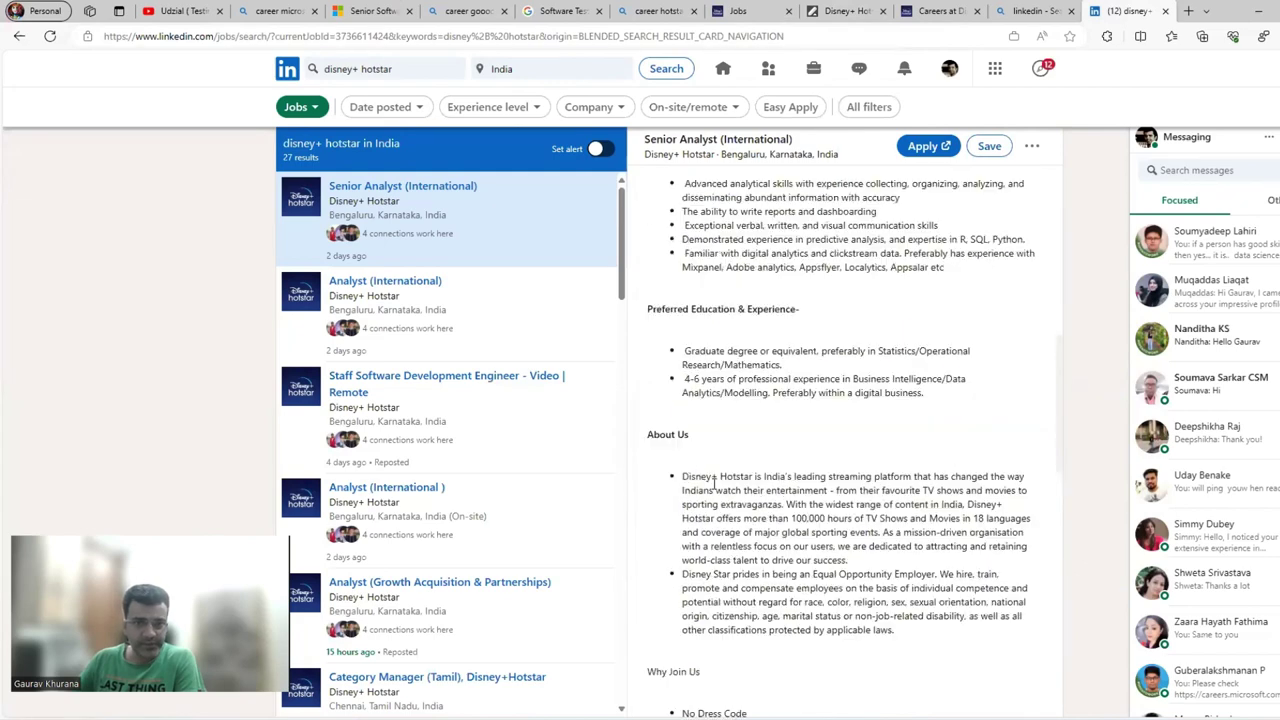
scroll(806, 351, up, 2)
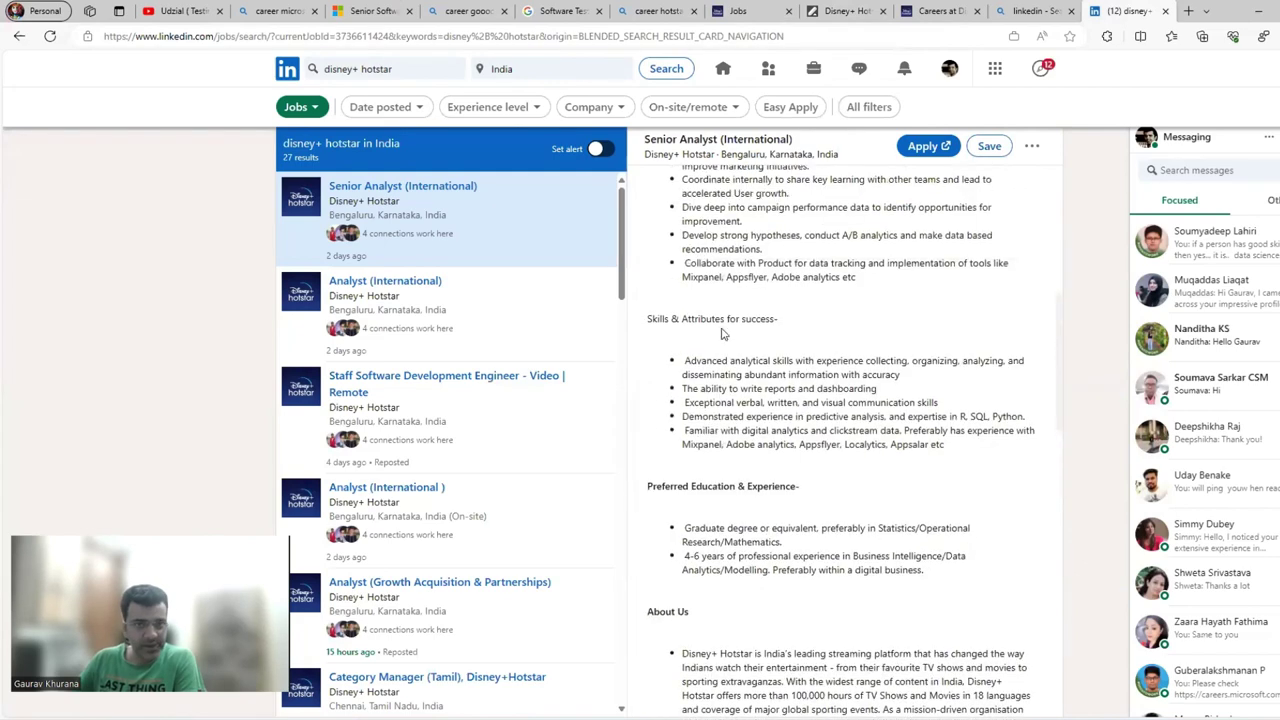
scroll(770, 240, up, 7)
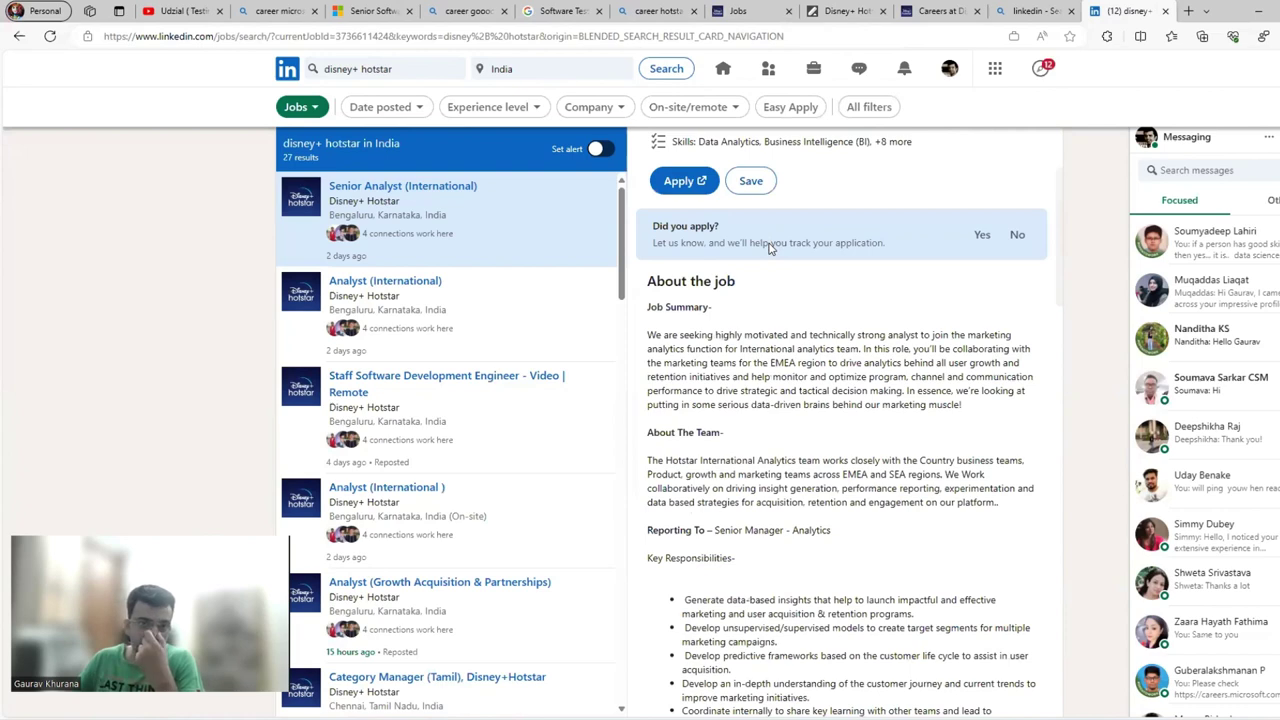
scroll(770, 248, up, 2)
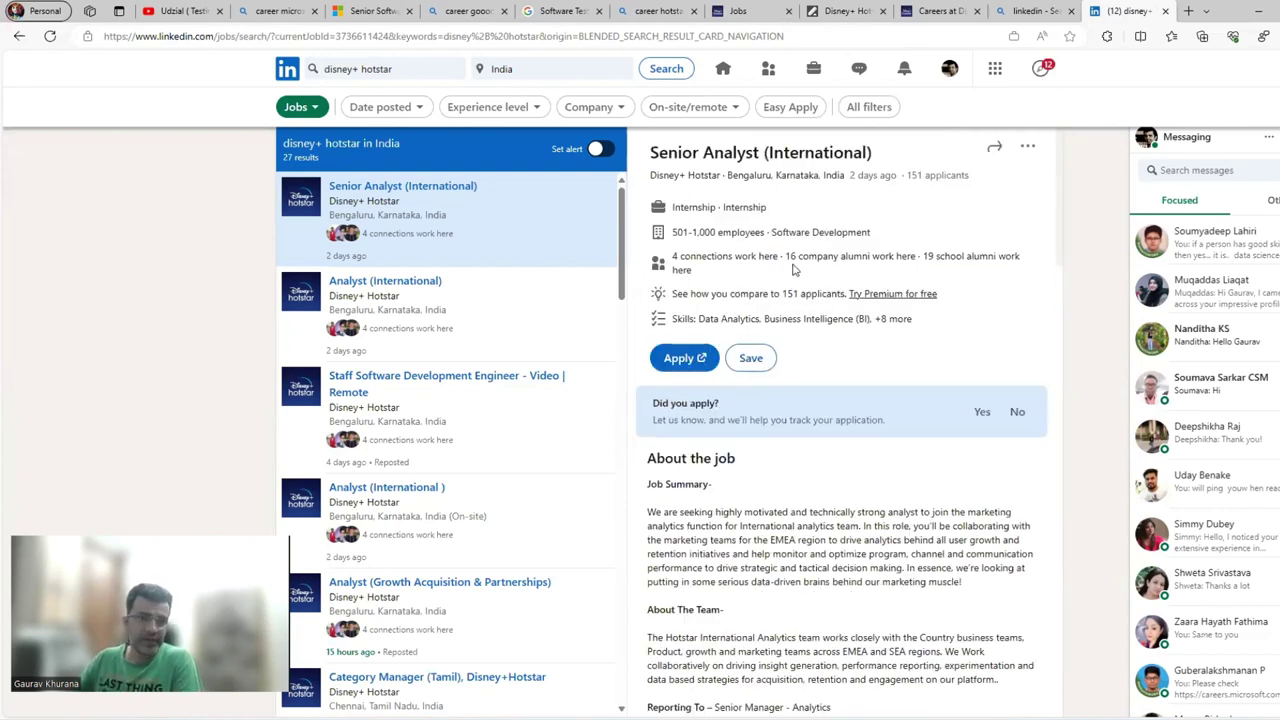
Open the Analyst (International) internship on its own job page and select its web address.
click(541, 292)
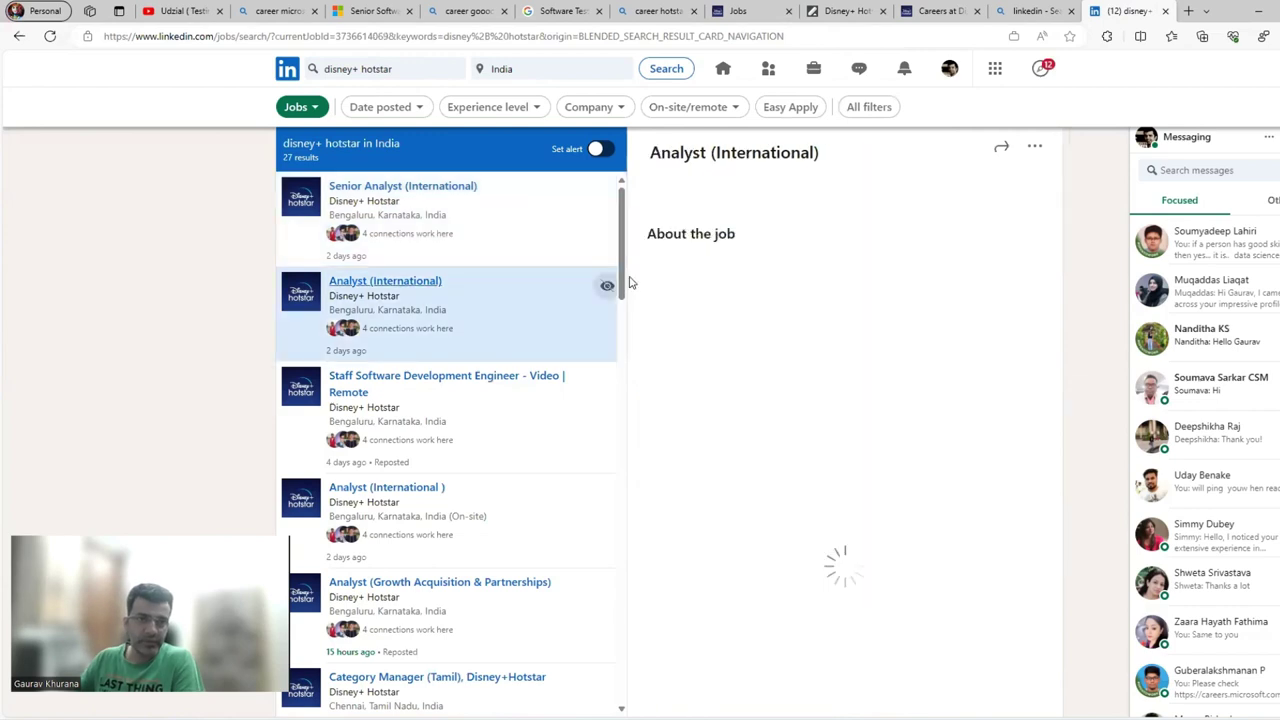
drag(622, 275, 631, 457)
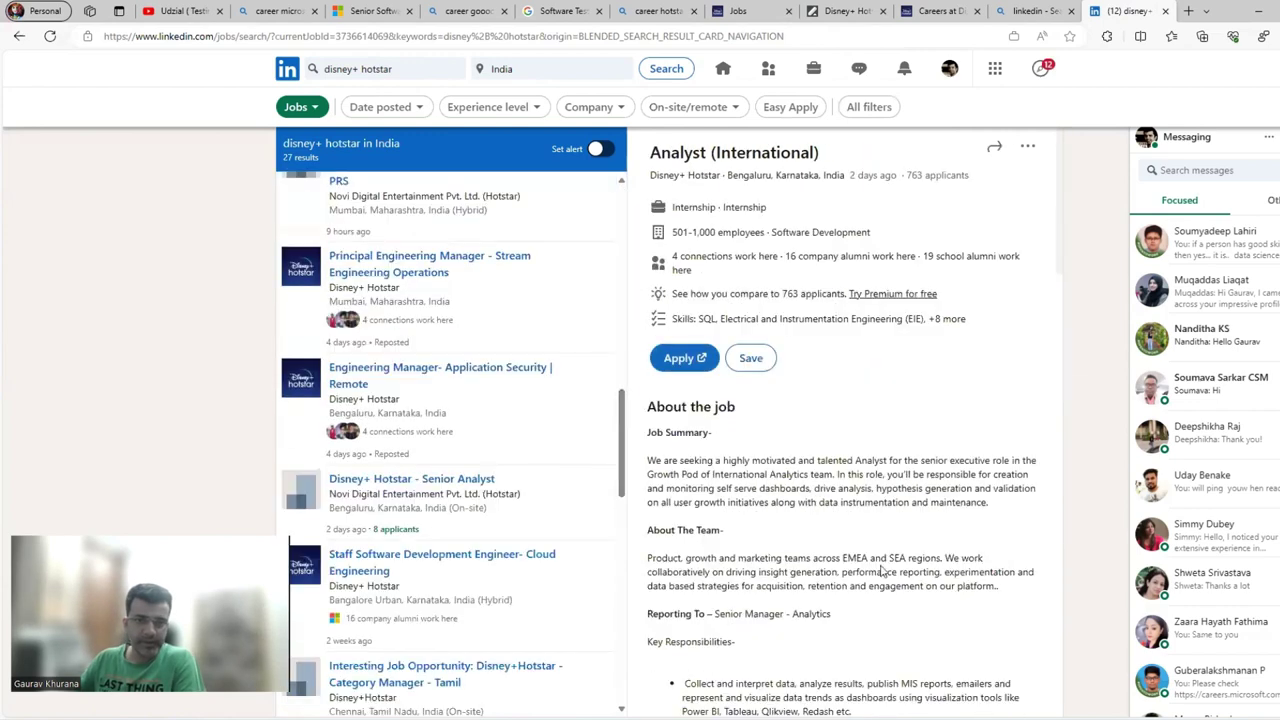
click(741, 153)
click(516, 38)
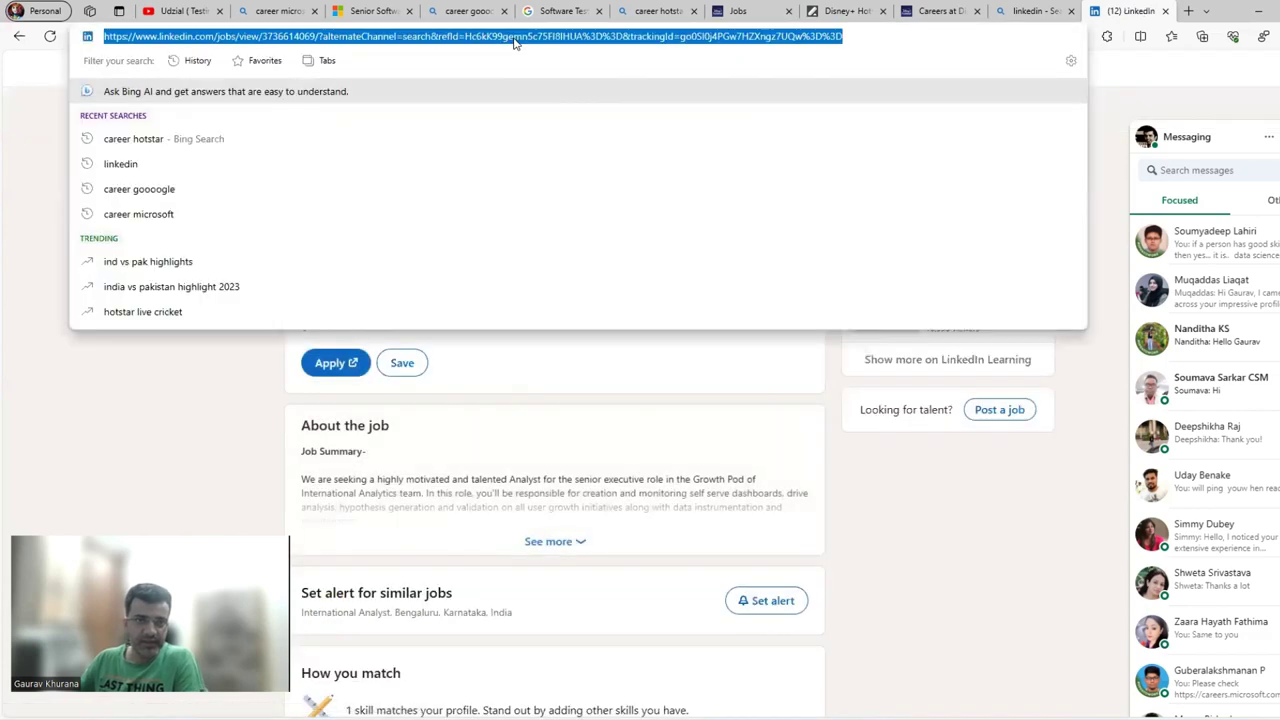
Expand the internship's full description with 'See more' and read through it.
click(575, 538)
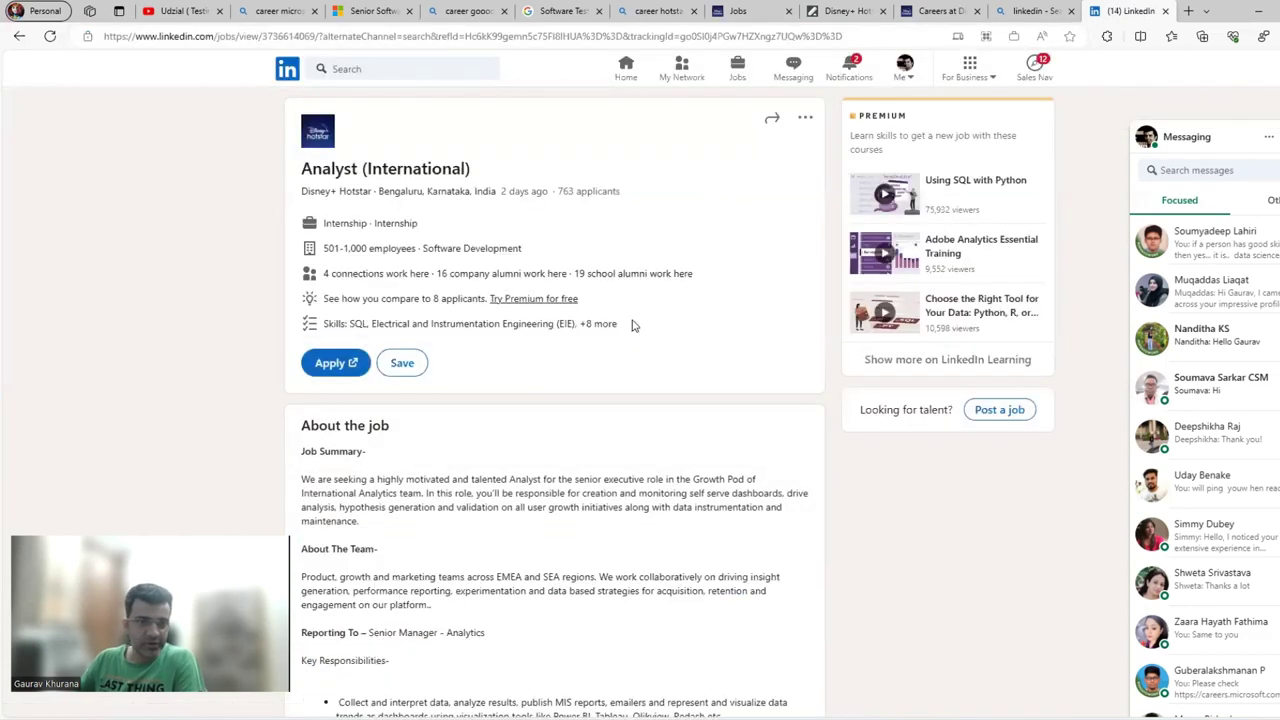
scroll(520, 449, down, 9)
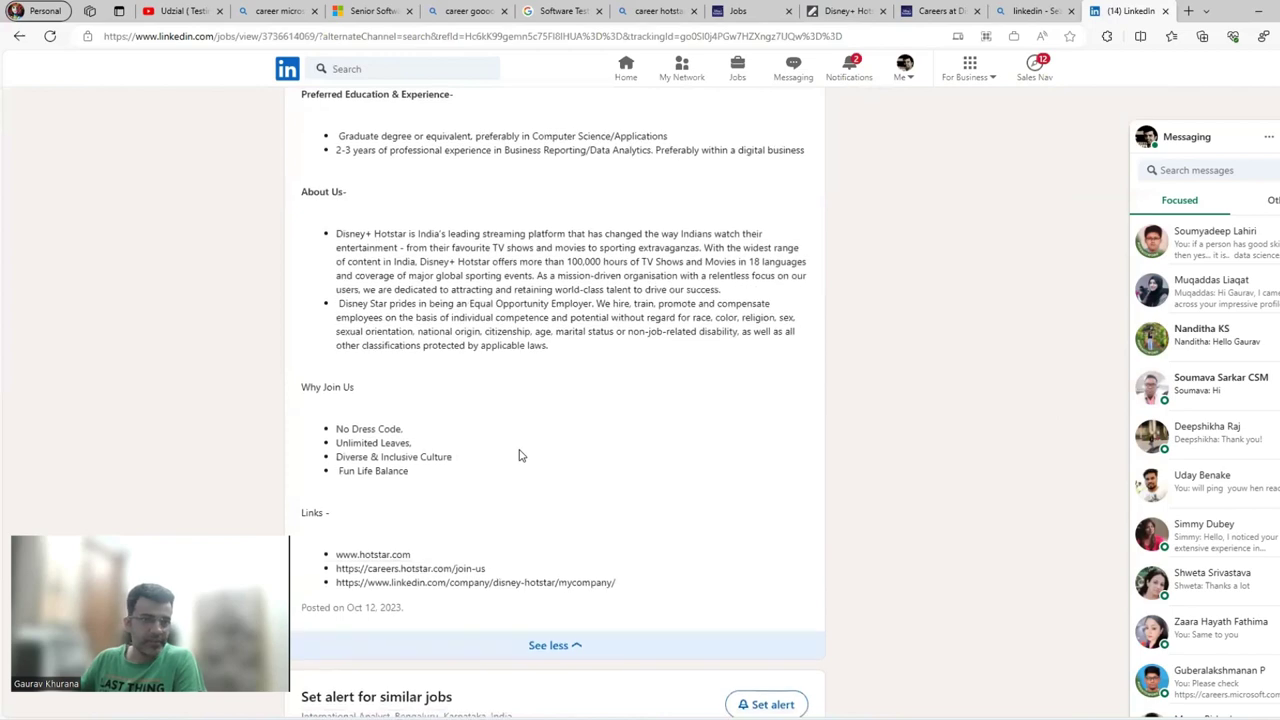
scroll(518, 452, up, 7)
scroll(518, 452, up, 3)
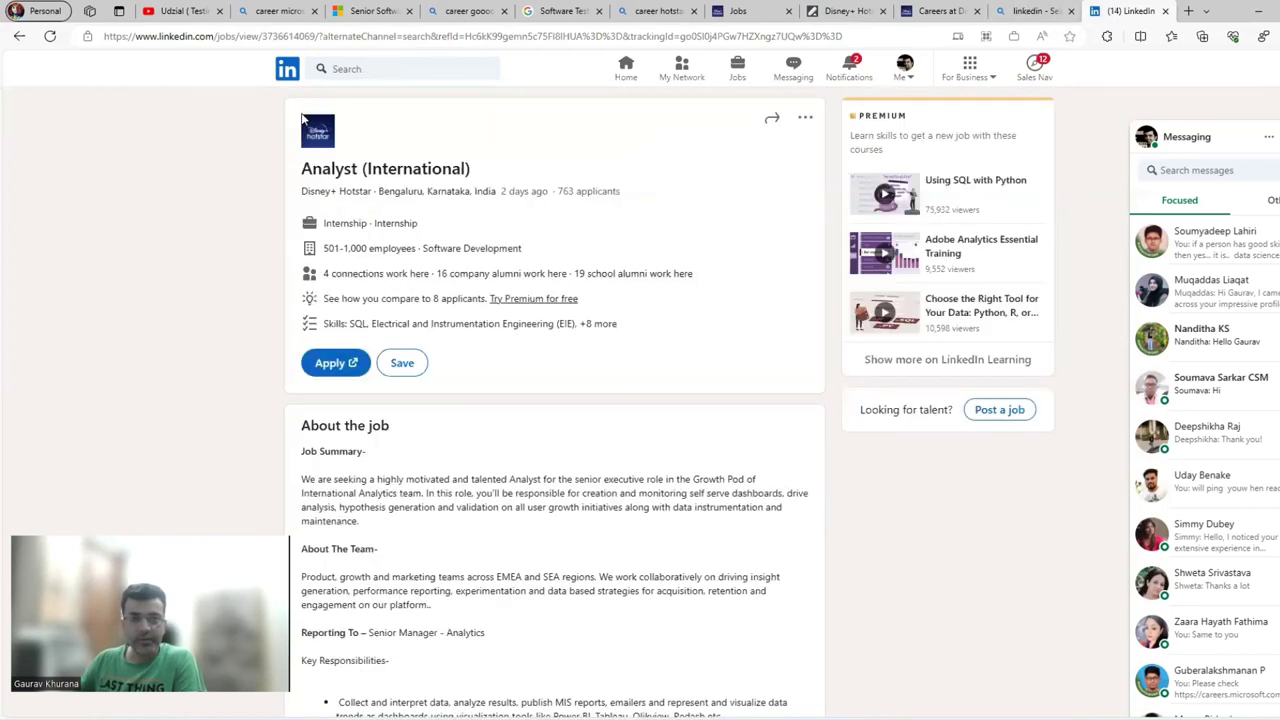
Search LinkedIn for 'test engineer google', then return to the Microsoft Senior Software Engineer posting.
click(384, 69)
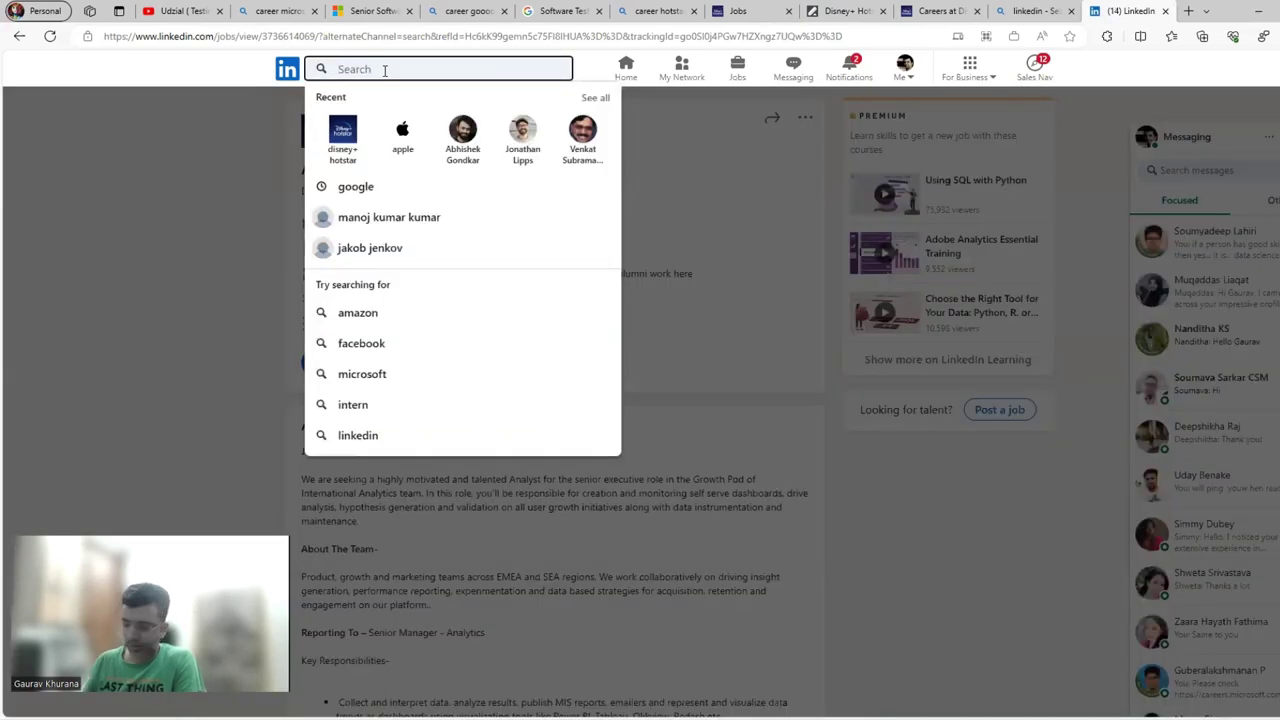
text(test)
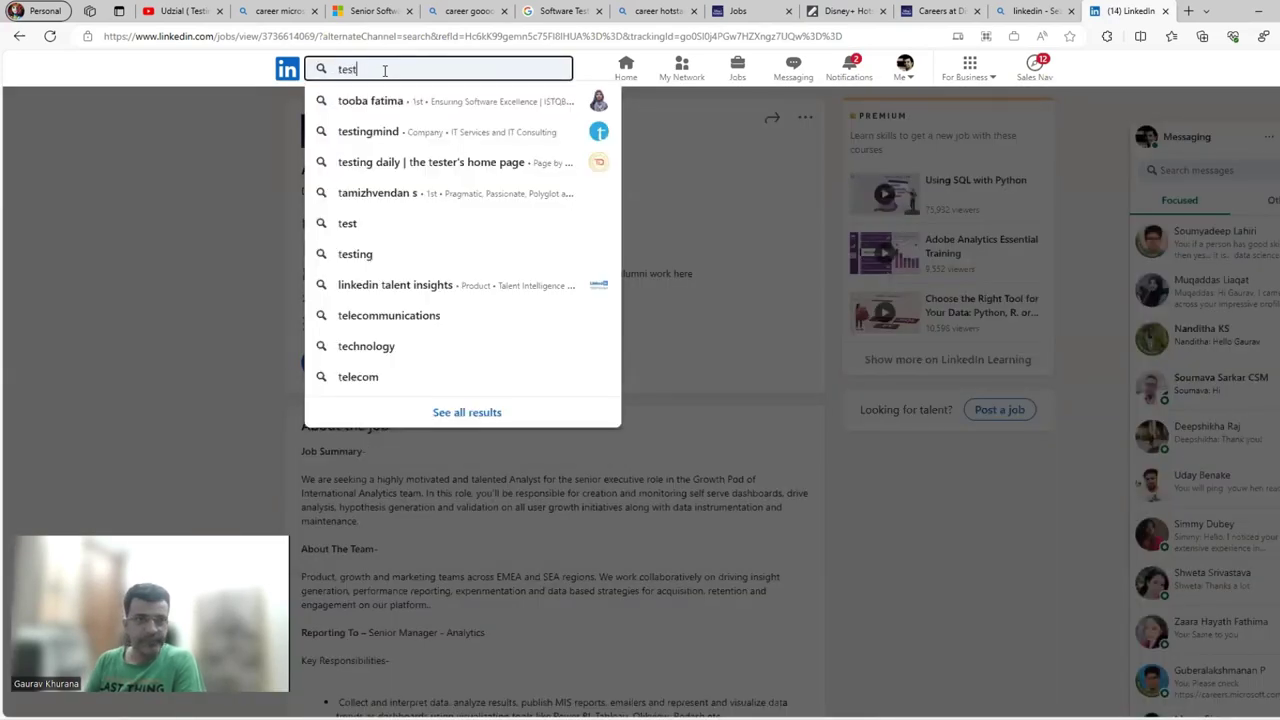
text( engineer )
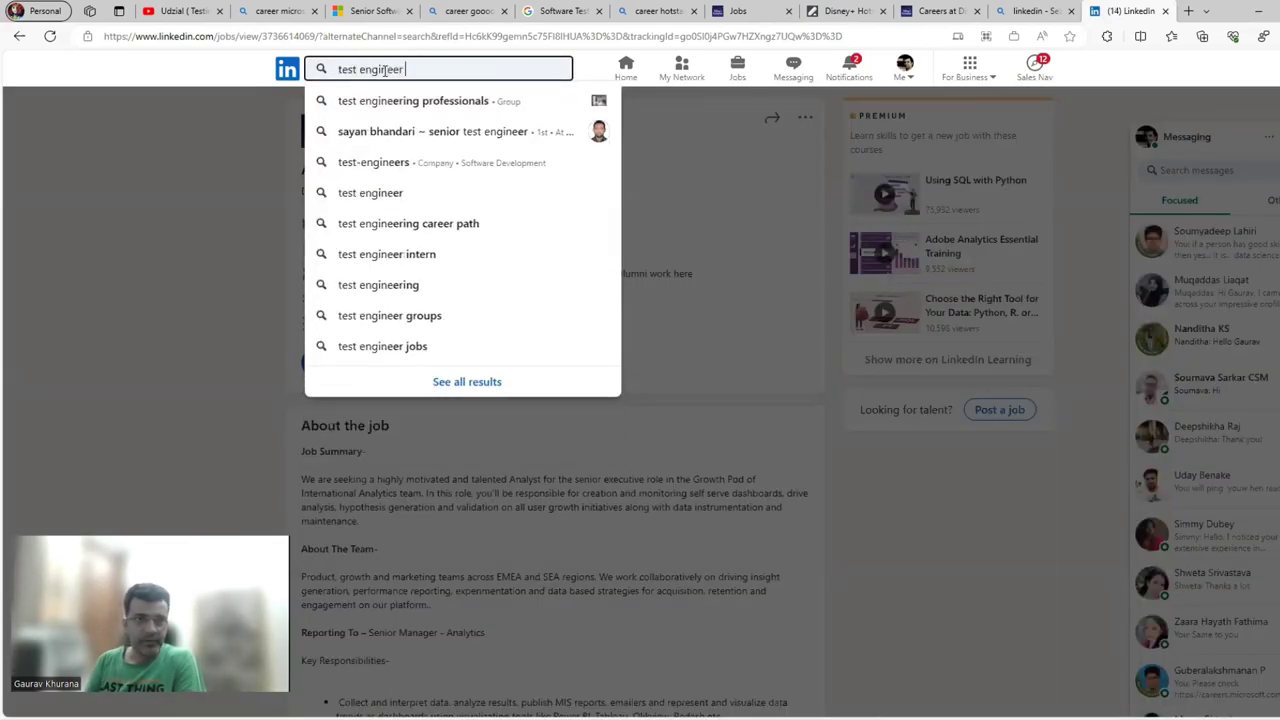
text(google)
key(Return)
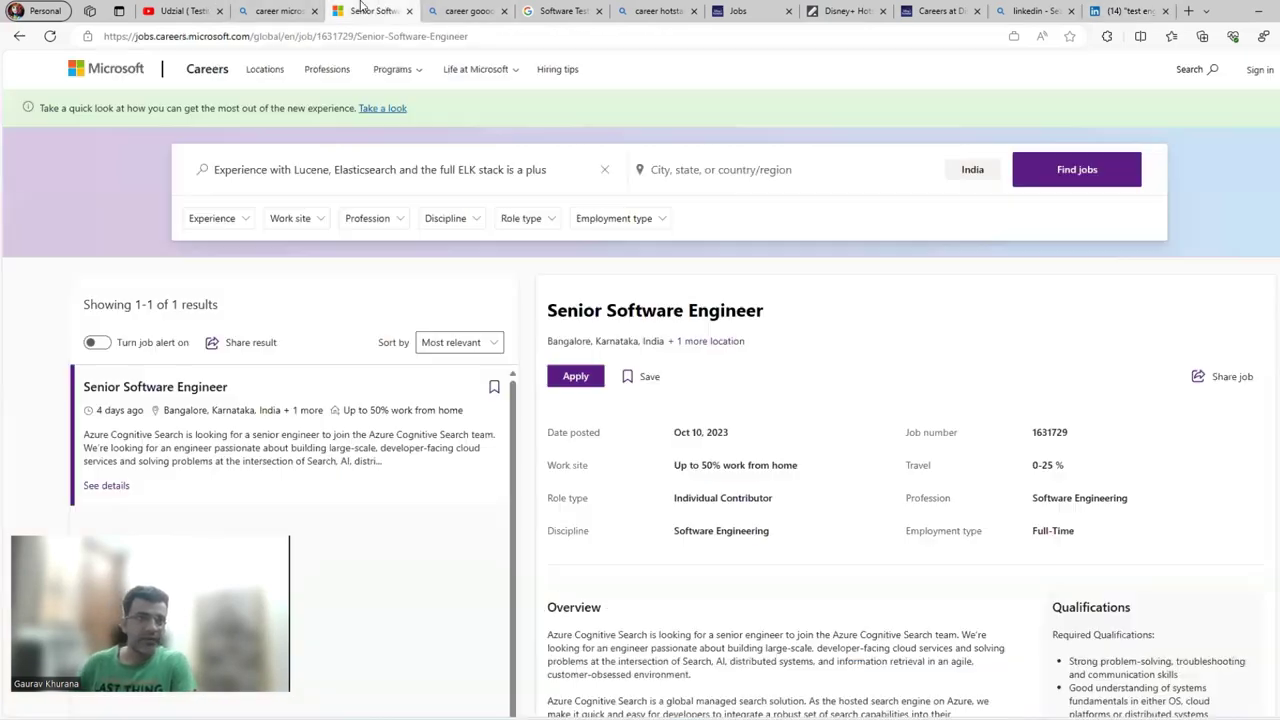
click(370, 11)
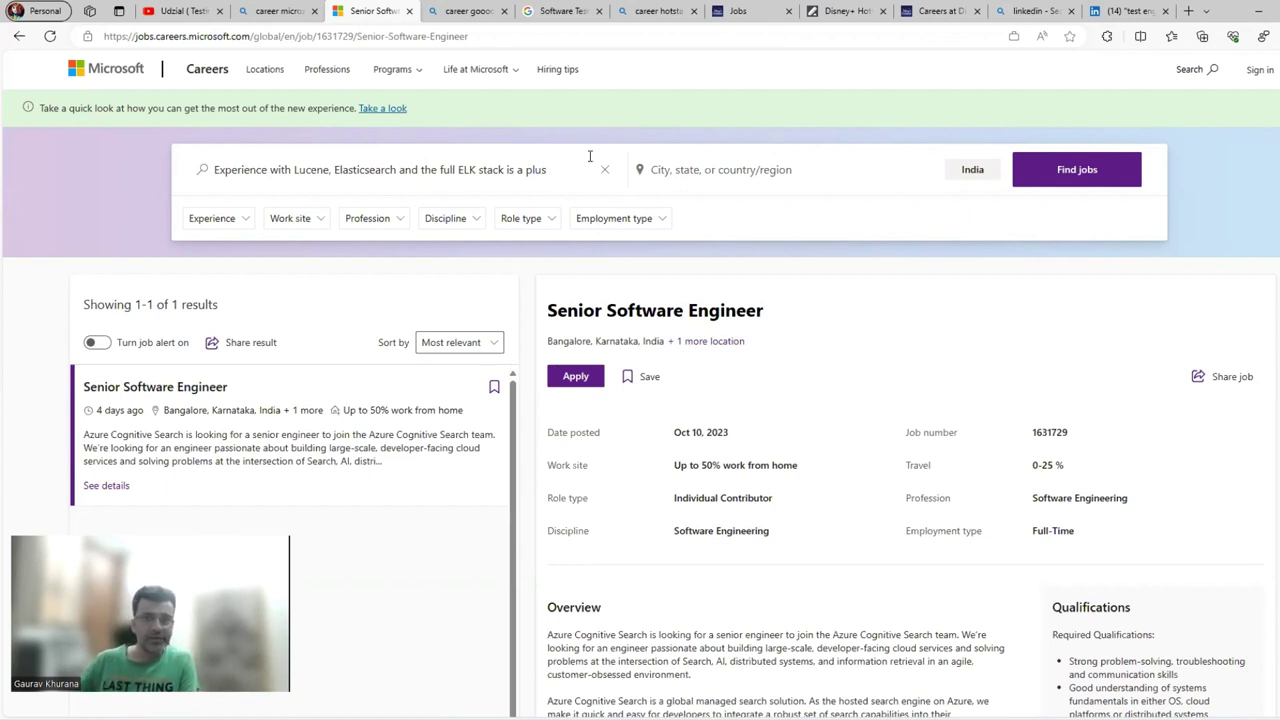
Return to the LinkedIn 'test engineer google' results showing the Test Engineer, Google Nest opening.
click(1138, 10)
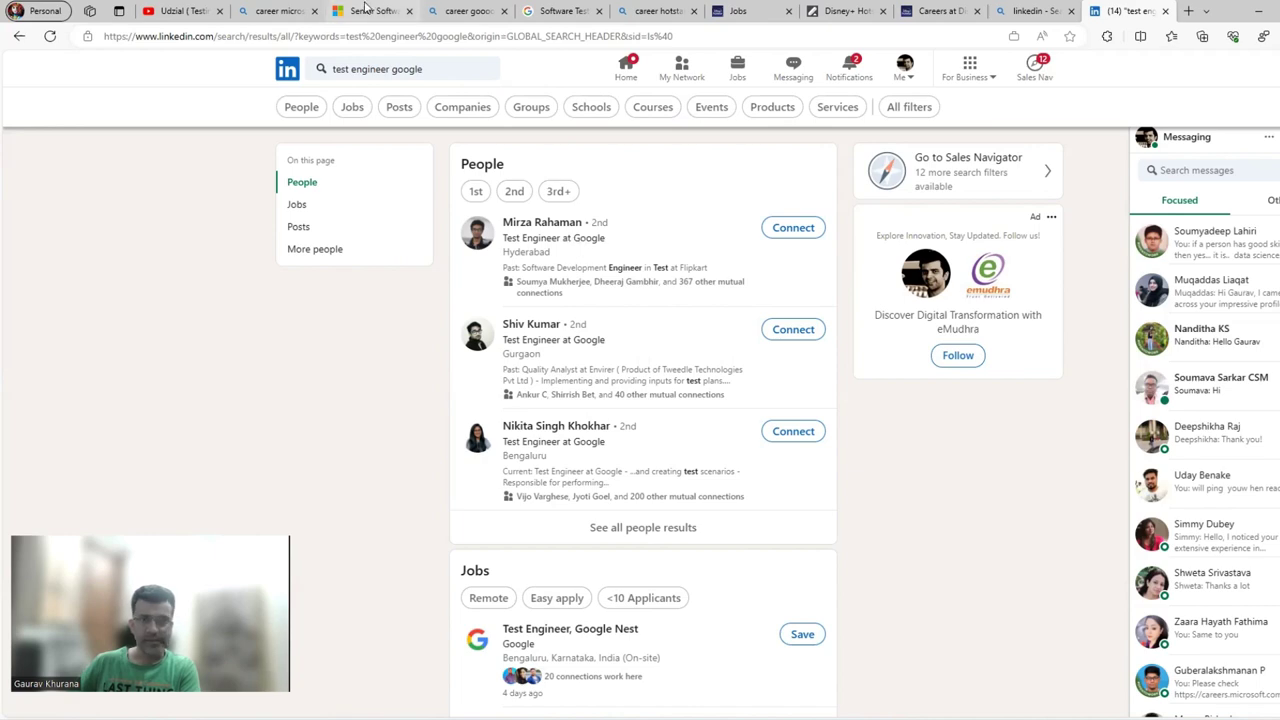
Return to Bing's 'career microsoft' results, dismiss the suggestions, and scroll through them.
click(266, 10)
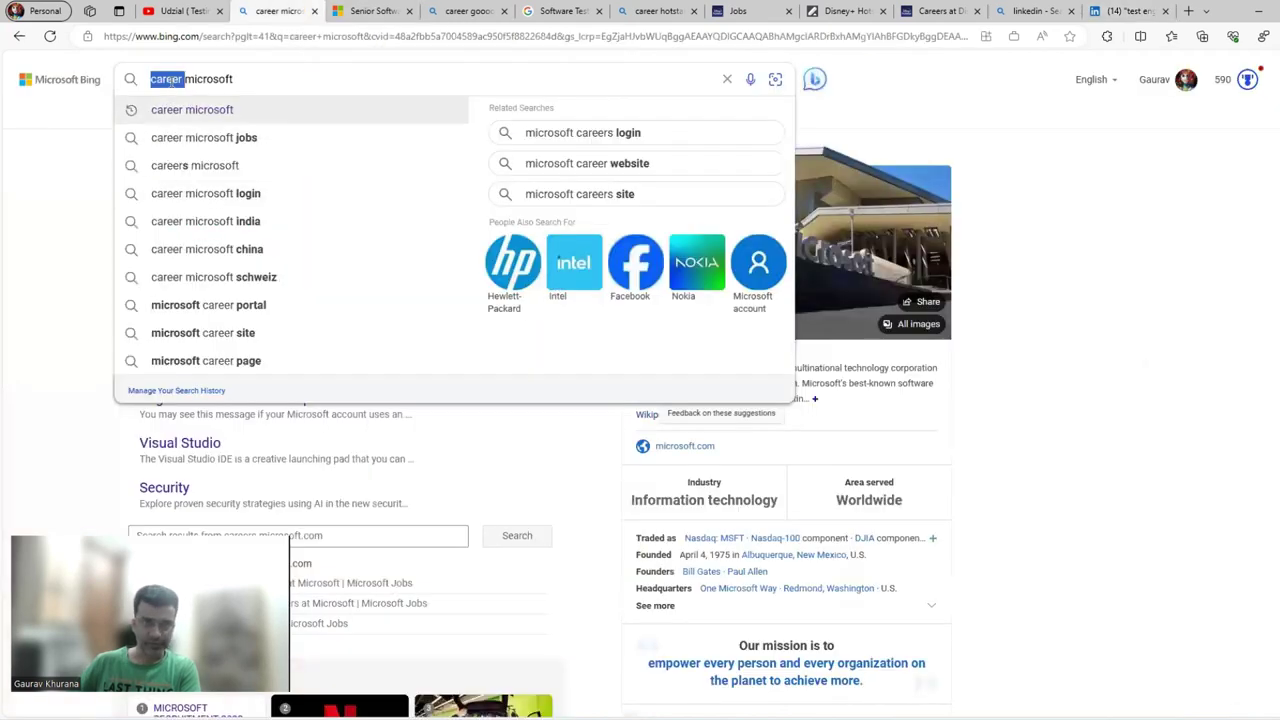
click(74, 309)
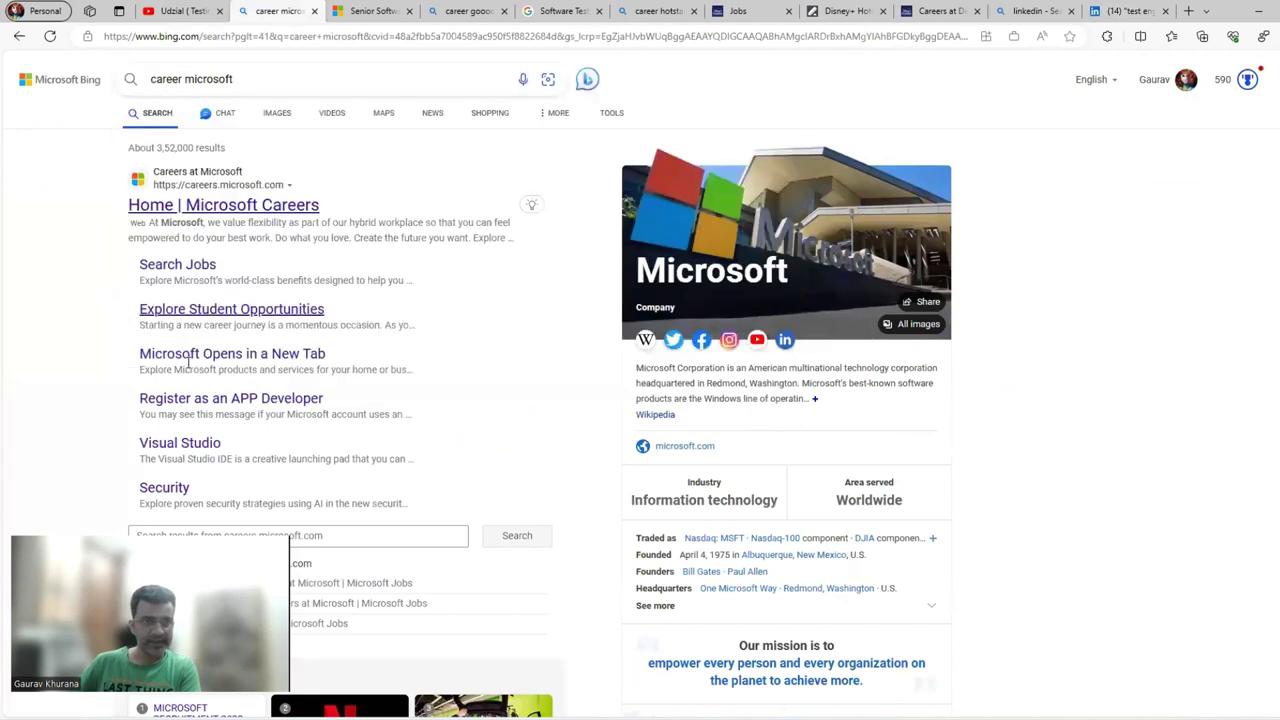
scroll(200, 215, down, 1)
scroll(199, 216, up, 1)
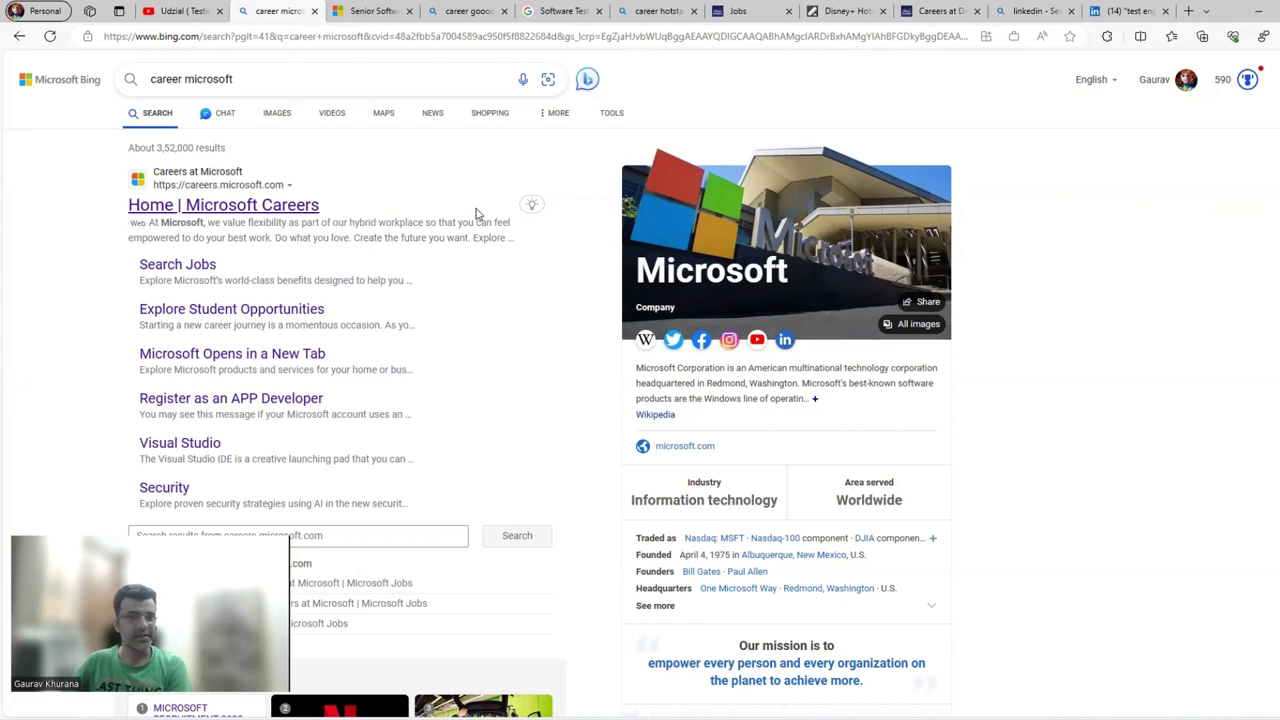
Scan the Hotstar Engineering openings, then bring up the Google Software Test Engineer, Wearables posting.
click(762, 10)
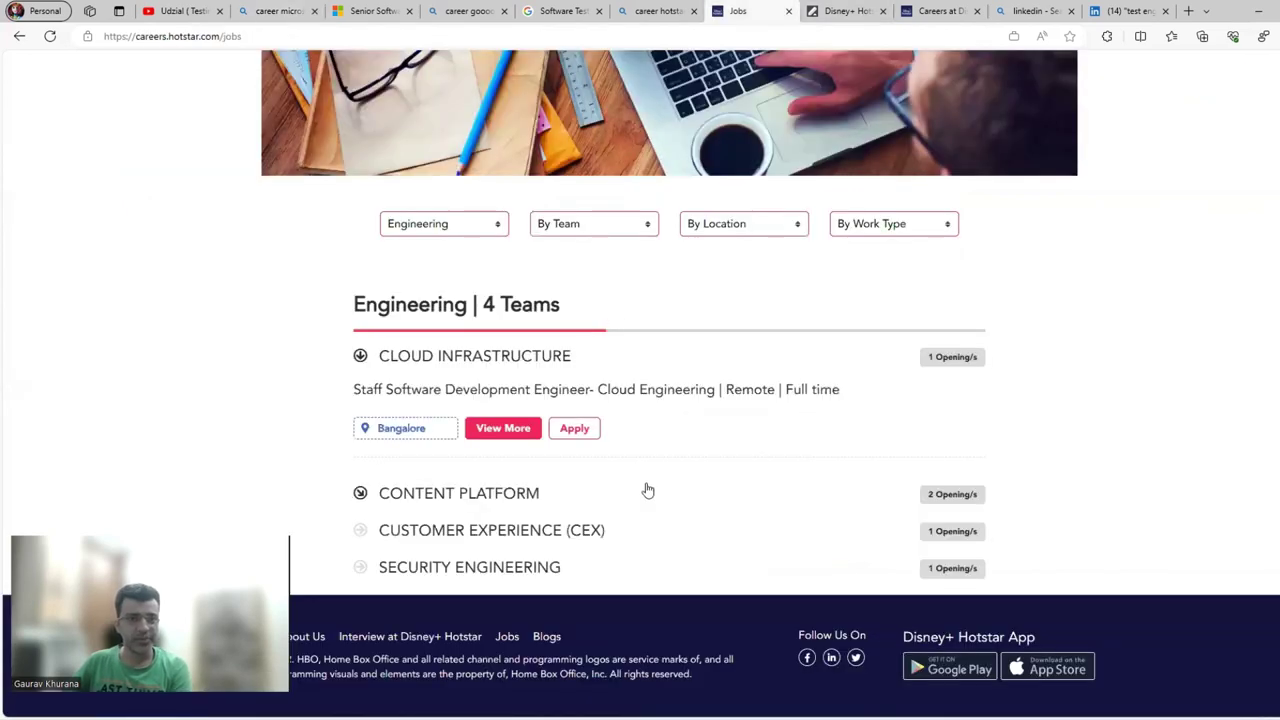
scroll(717, 435, up, 5)
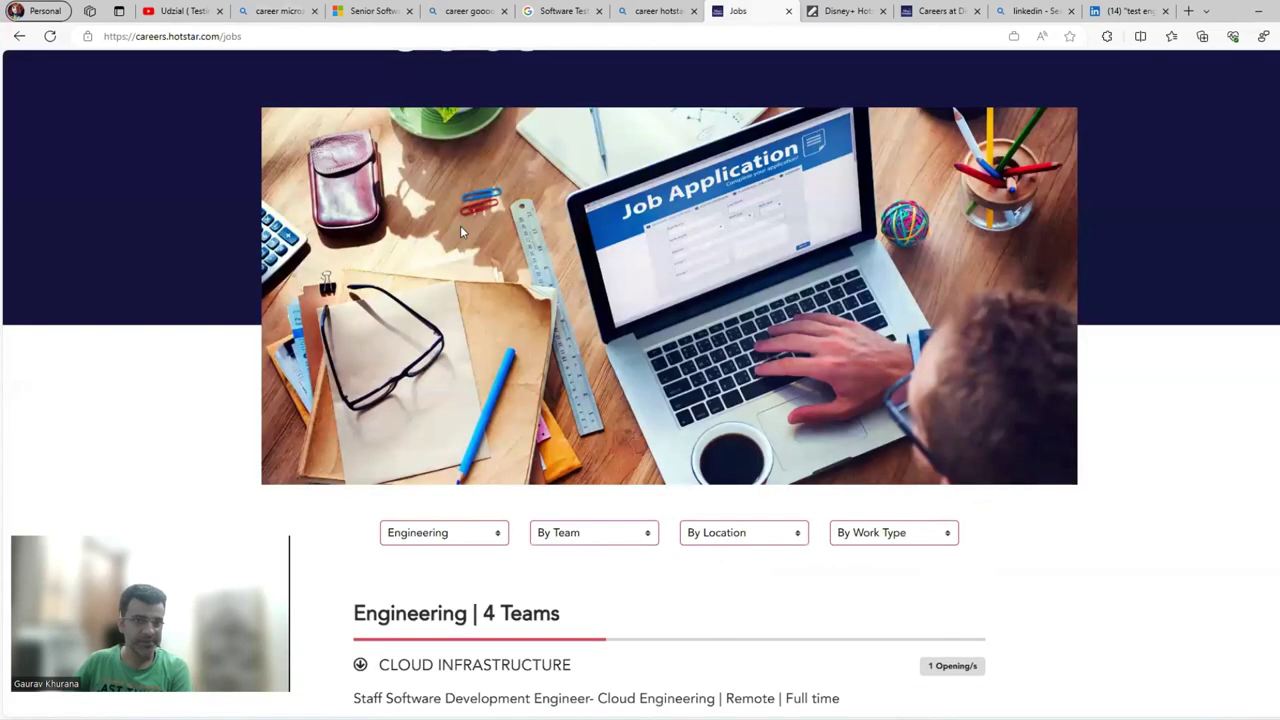
scroll(612, 295, down, 3)
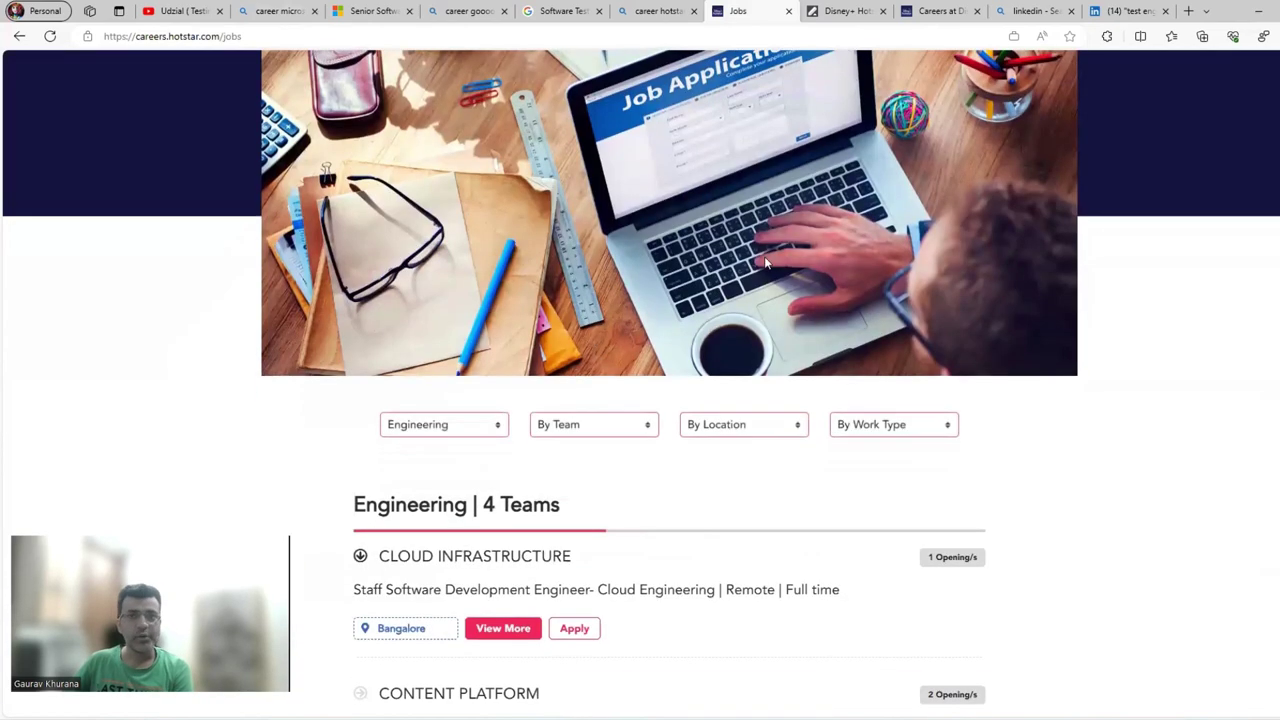
click(478, 10)
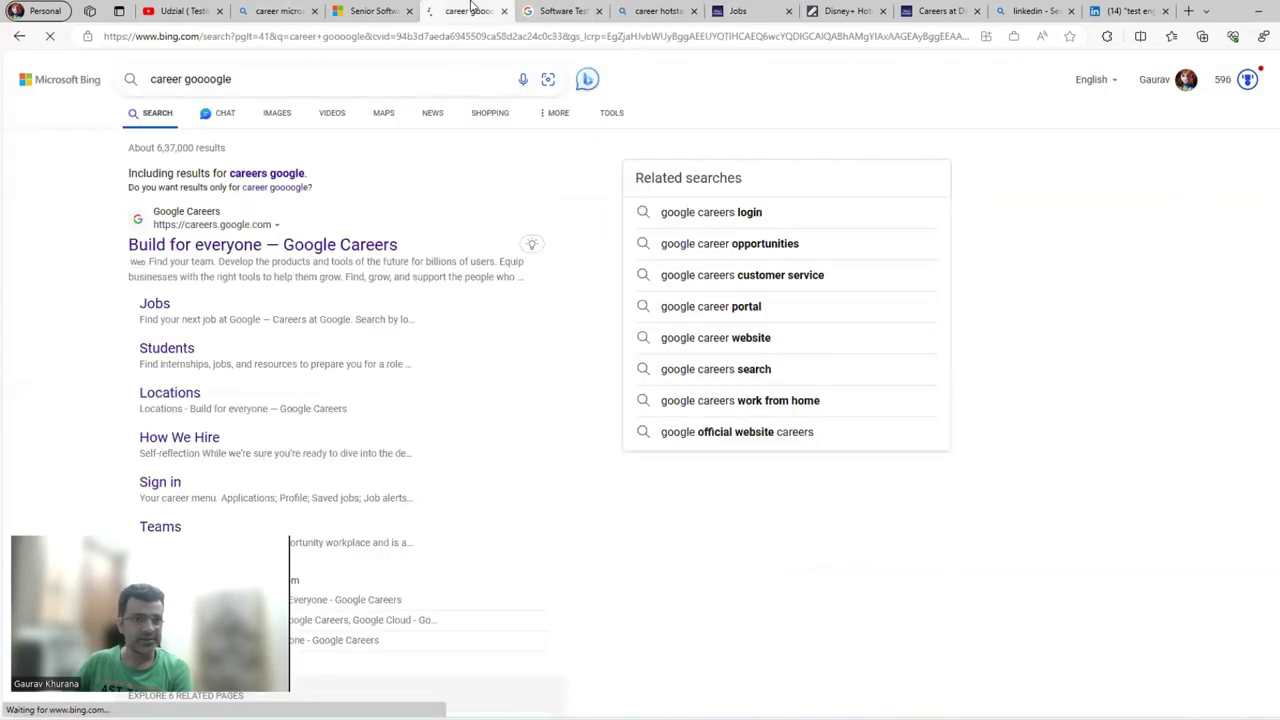
click(555, 10)
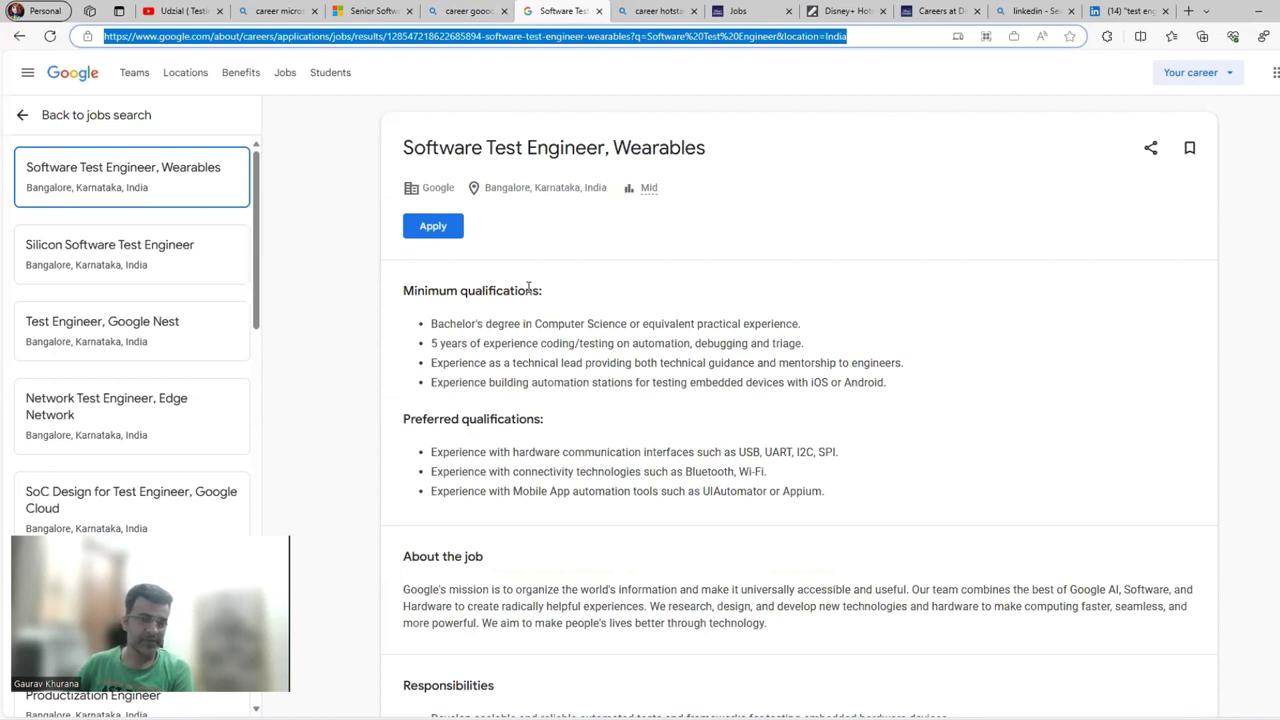
Highlight 'Software Test Engineer' in the Wearables posting's job title.
drag(413, 147, 607, 148)
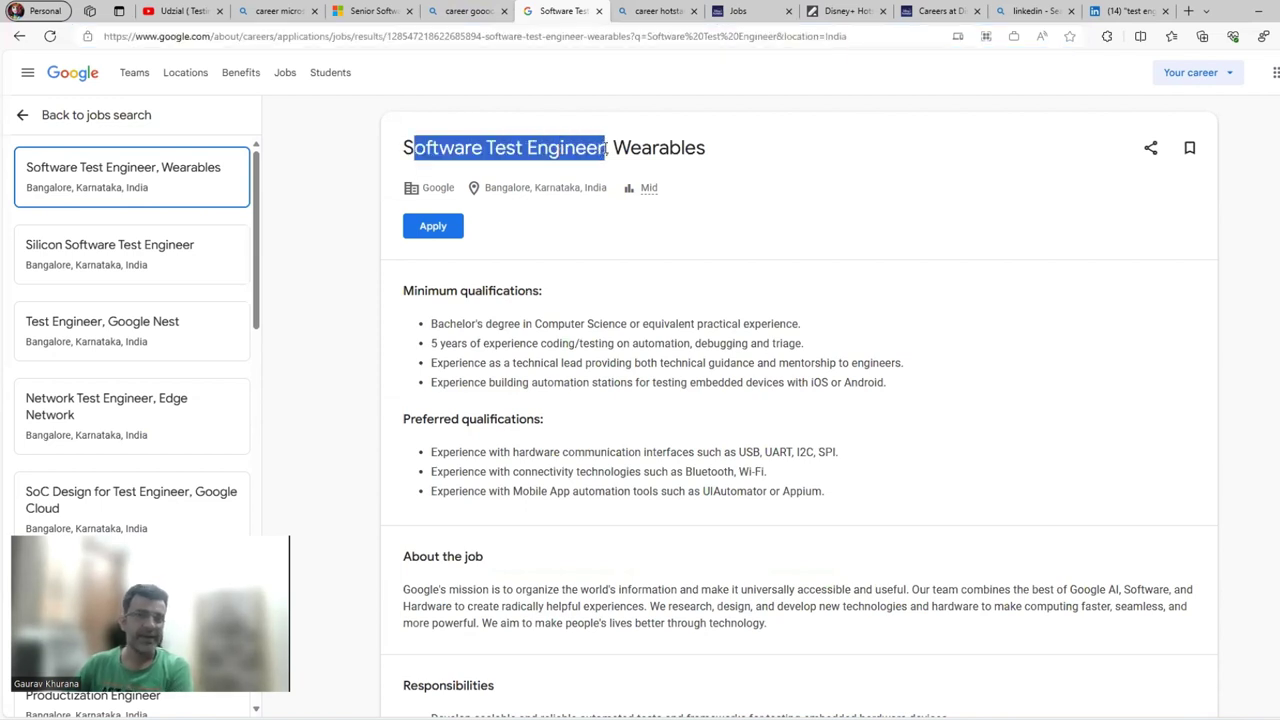
click(607, 148)
drag(607, 148, 403, 155)
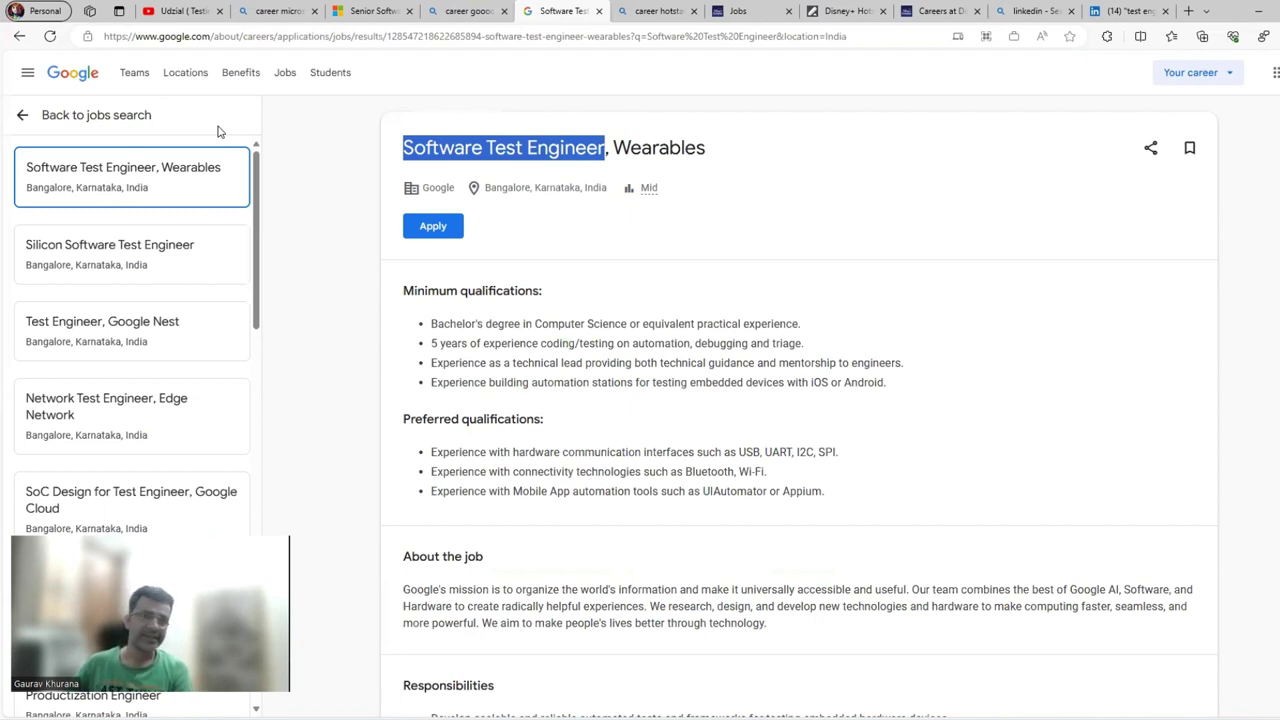
click(160, 10)
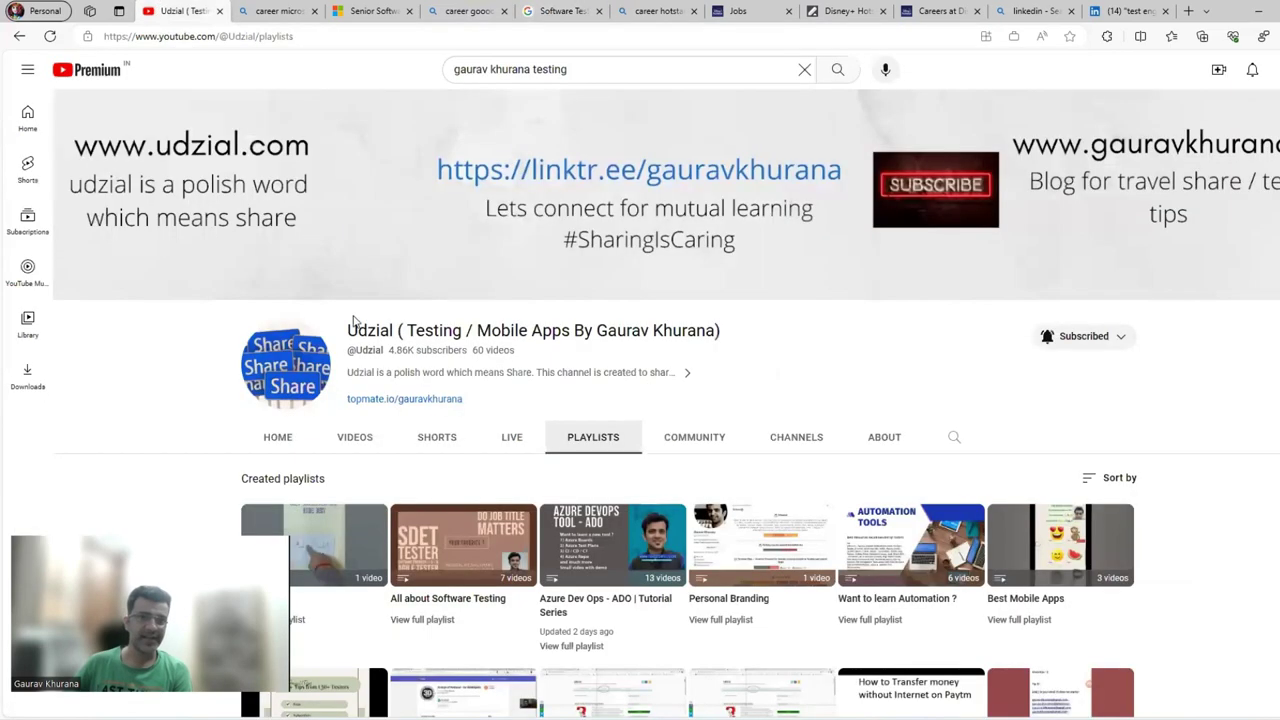
scroll(790, 500, down, 2)
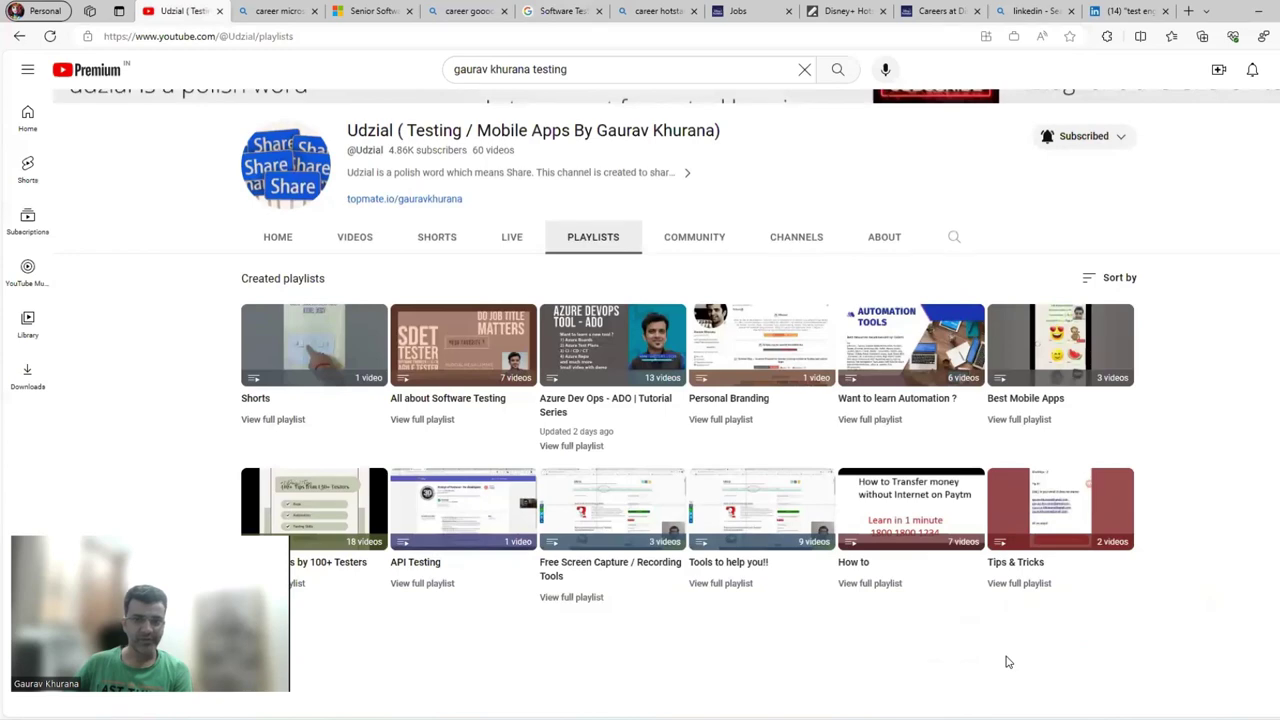
scroll(1008, 662, up, 2)
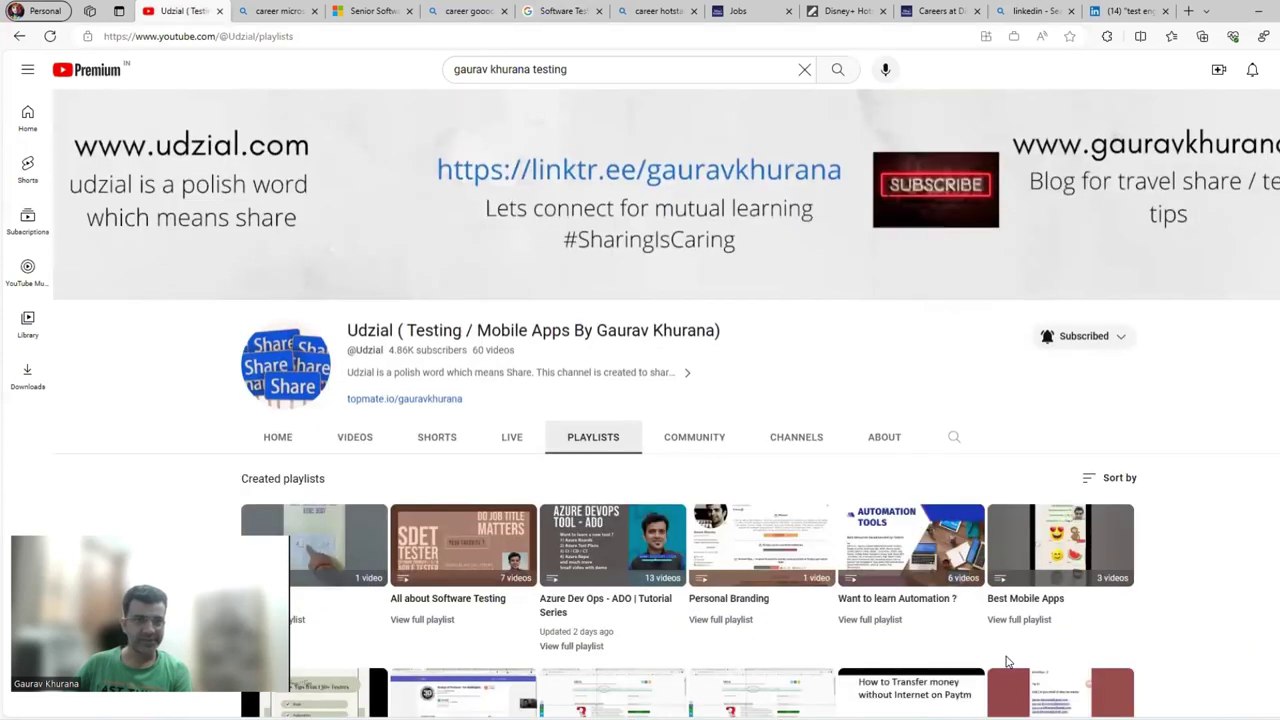
click(450, 69)
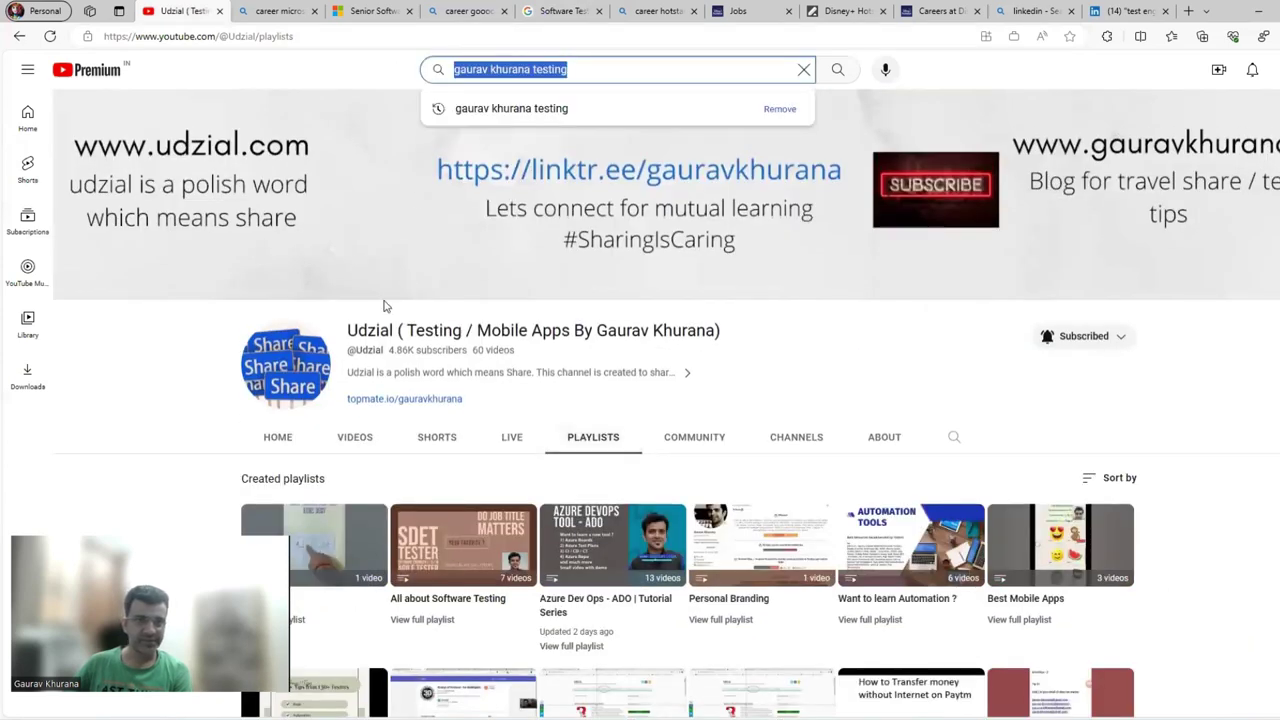
double_click(375, 330)
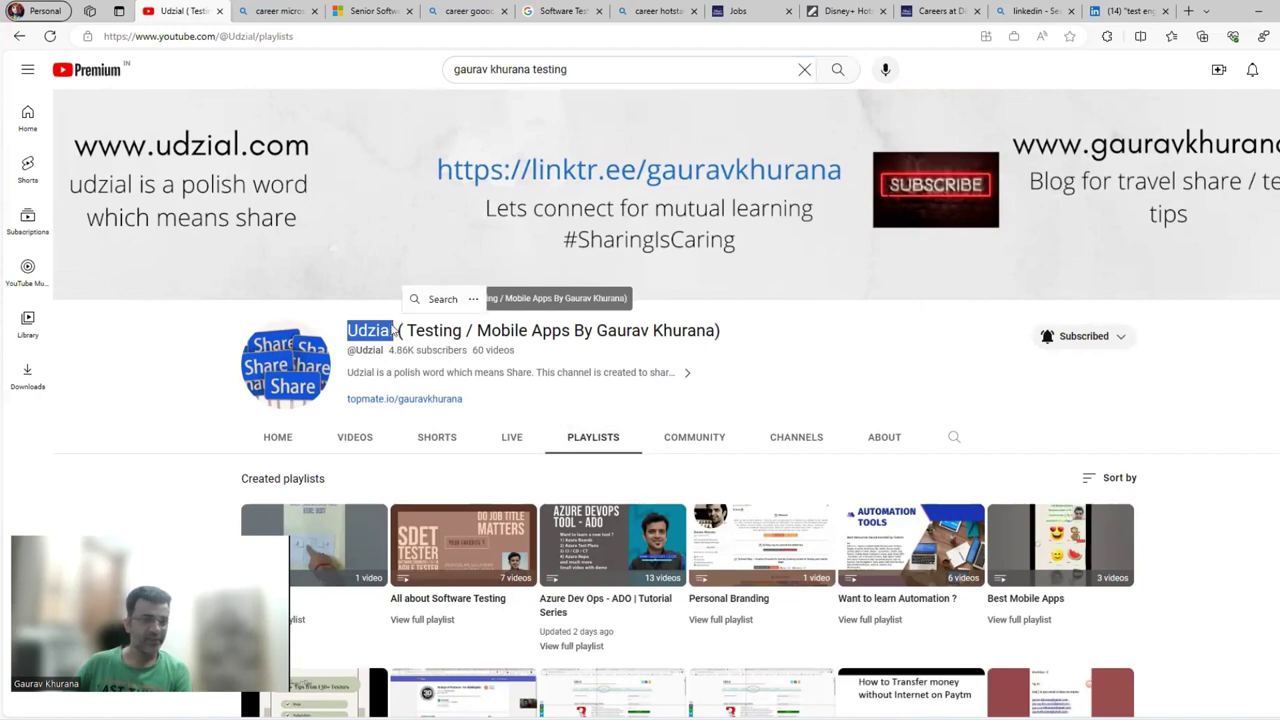